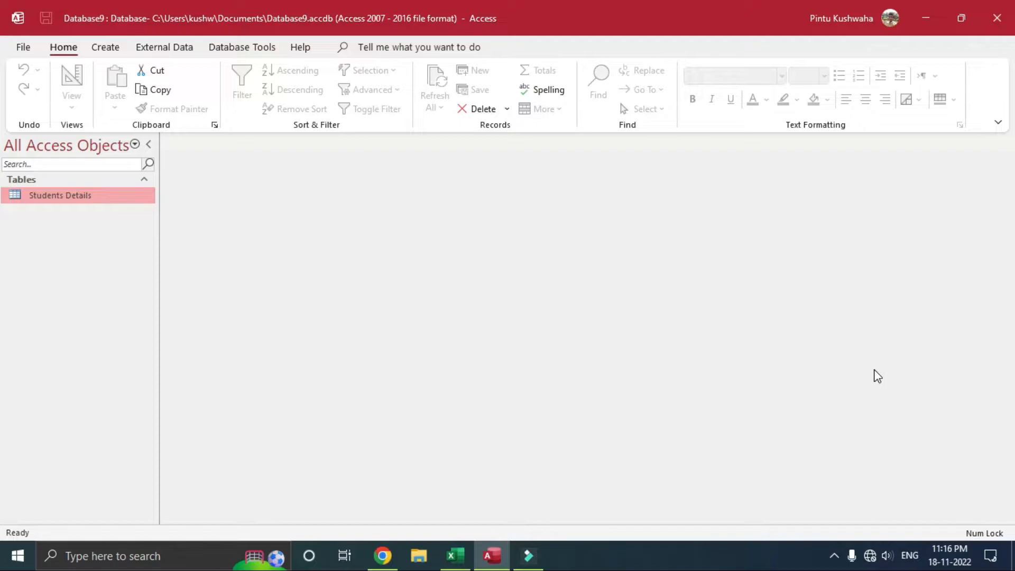
Step: Open Students Details in datasheet view and drag the Students Name and Contact No columns wider
double_click(22, 196)
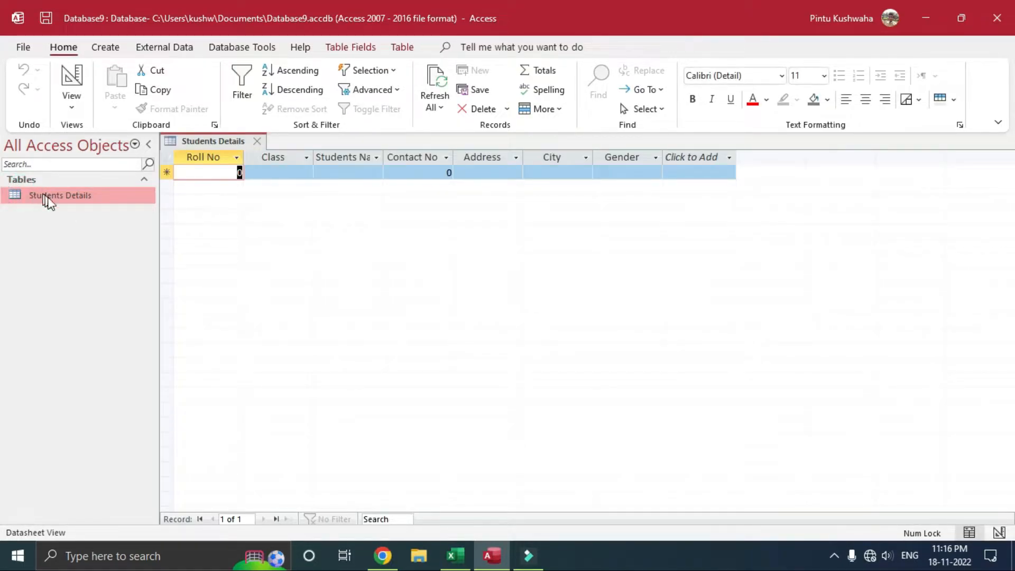
click(386, 150)
drag(451, 167, 450, 168)
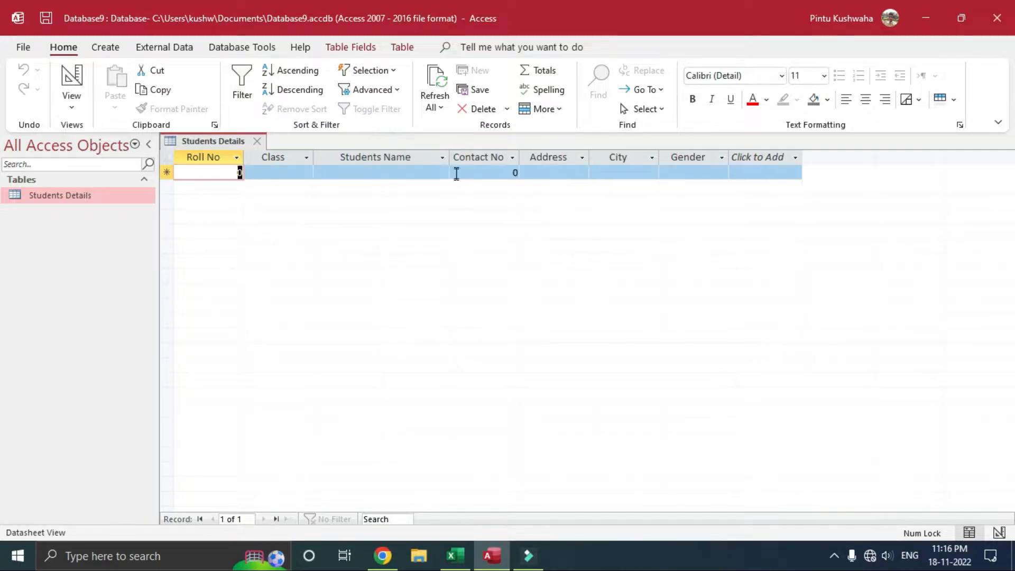
drag(522, 155, 544, 164)
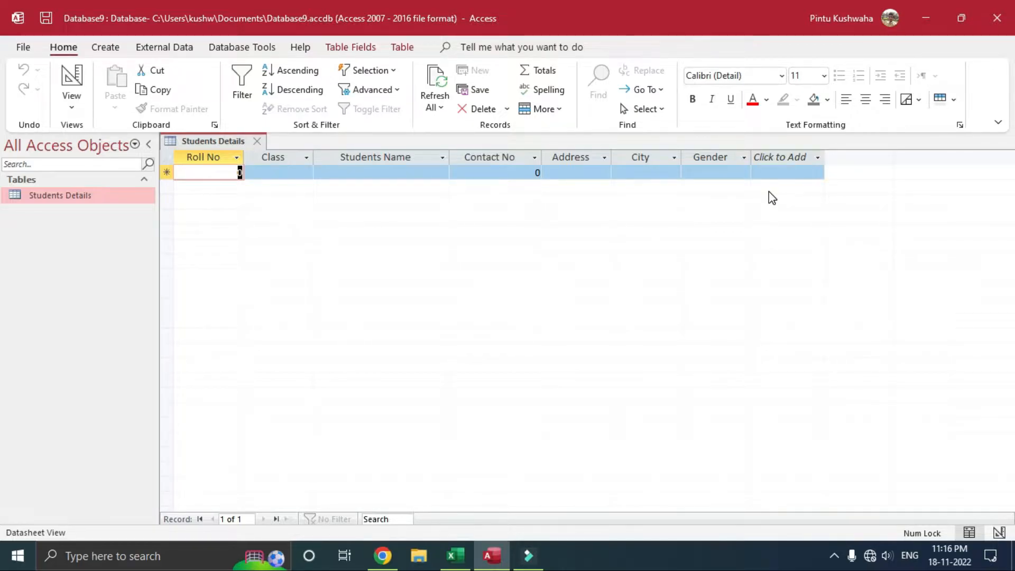
click(106, 48)
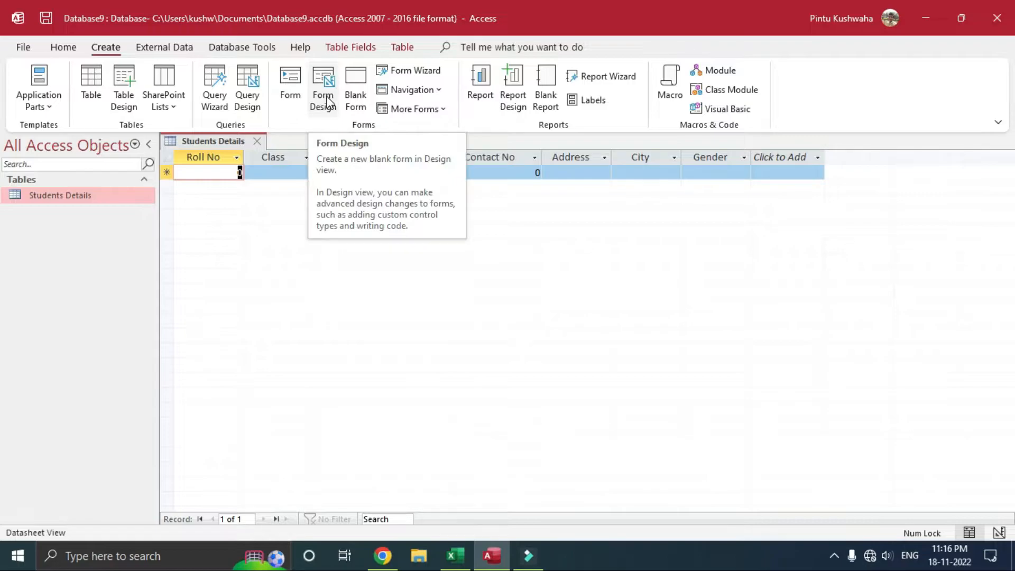
Step: Create a blank Form Design form, stretch it to the window's right edge and deepen its Detail section
click(330, 102)
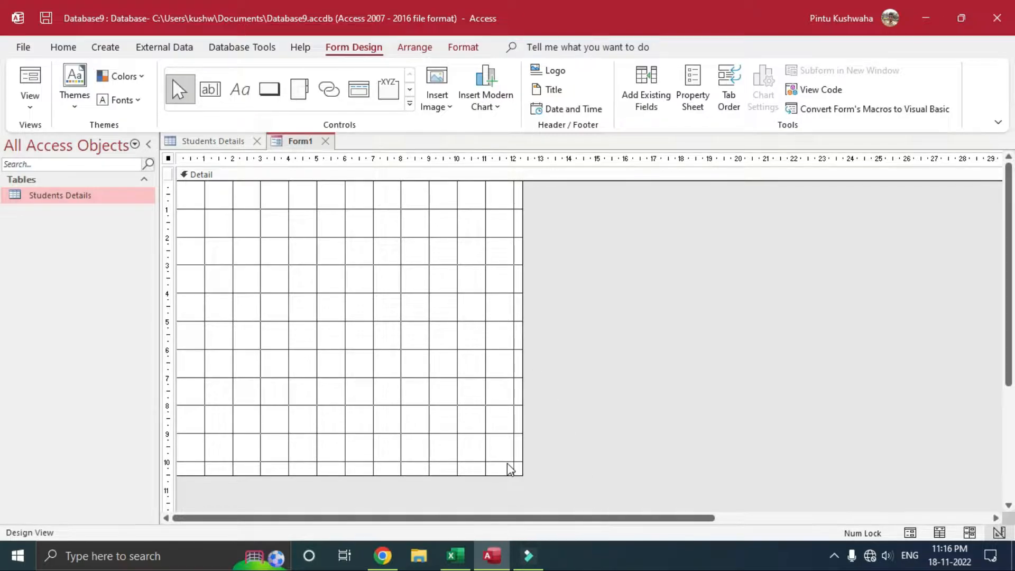
drag(524, 451, 778, 454)
drag(778, 419, 1003, 446)
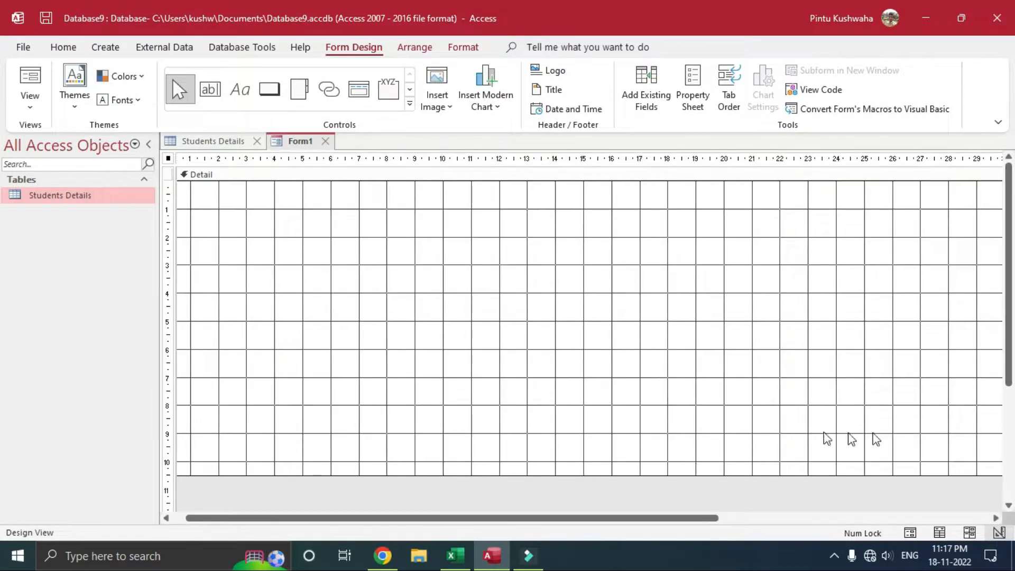
drag(621, 521, 527, 528)
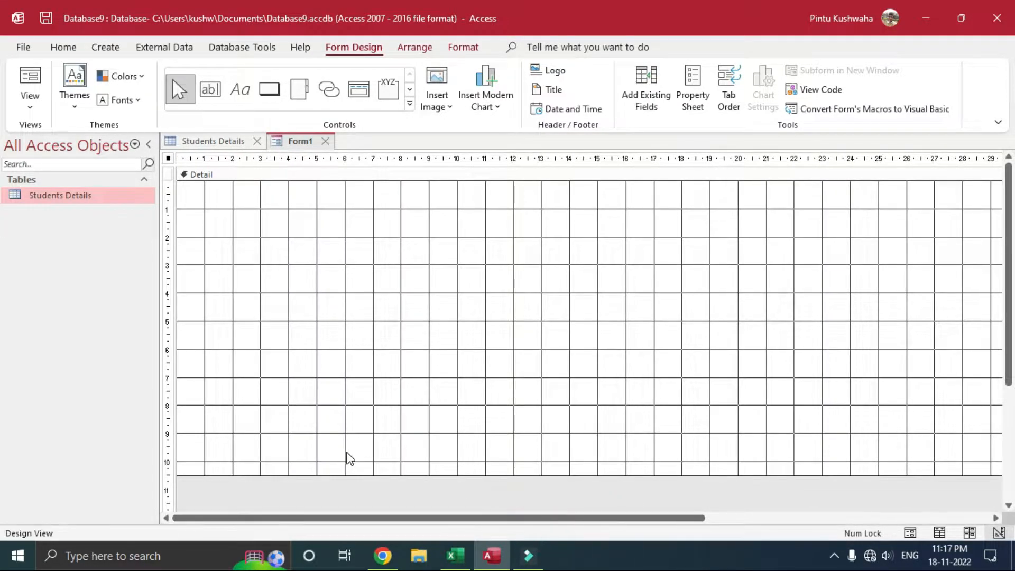
drag(312, 475, 306, 508)
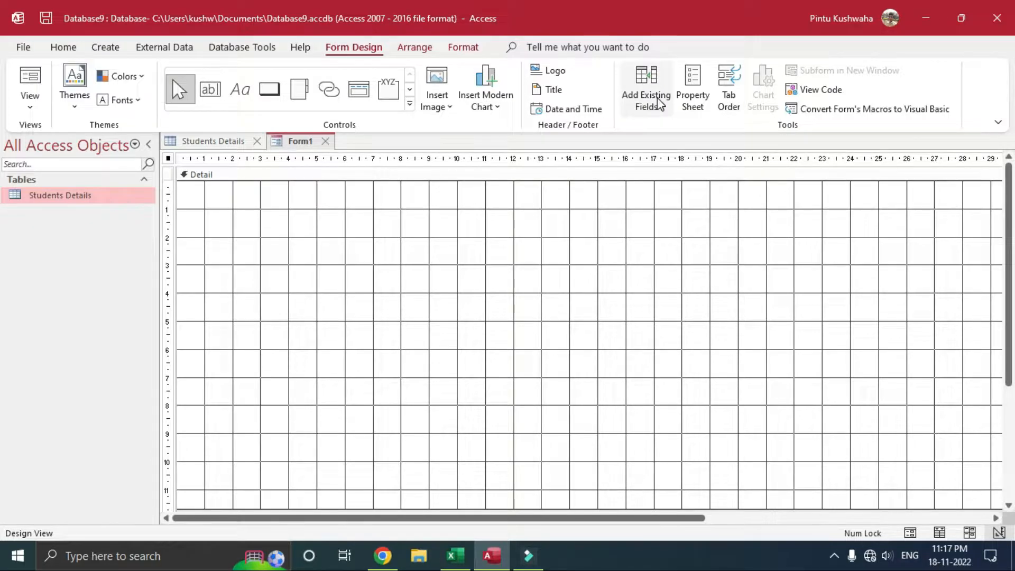
Step: Drag Roll No, Students Name, Class, Contact No, Address, City and Gender from the Field List onto the form
click(659, 103)
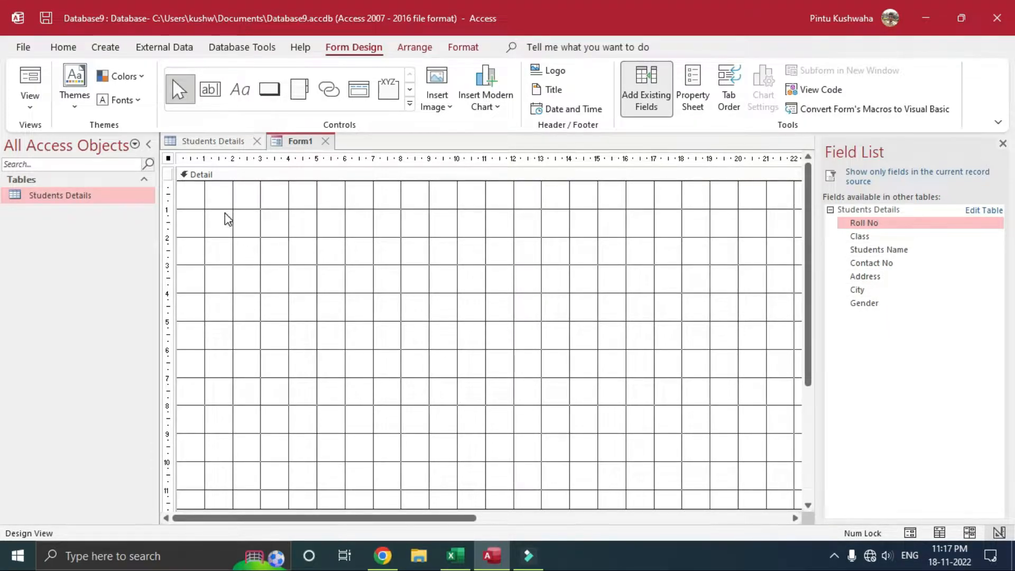
drag(929, 223, 209, 205)
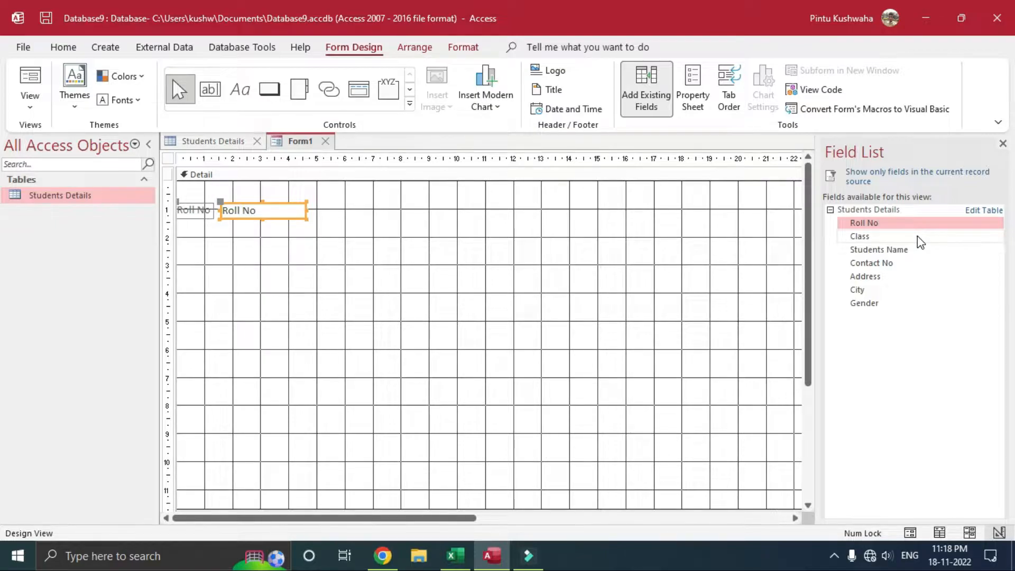
drag(919, 254, 204, 243)
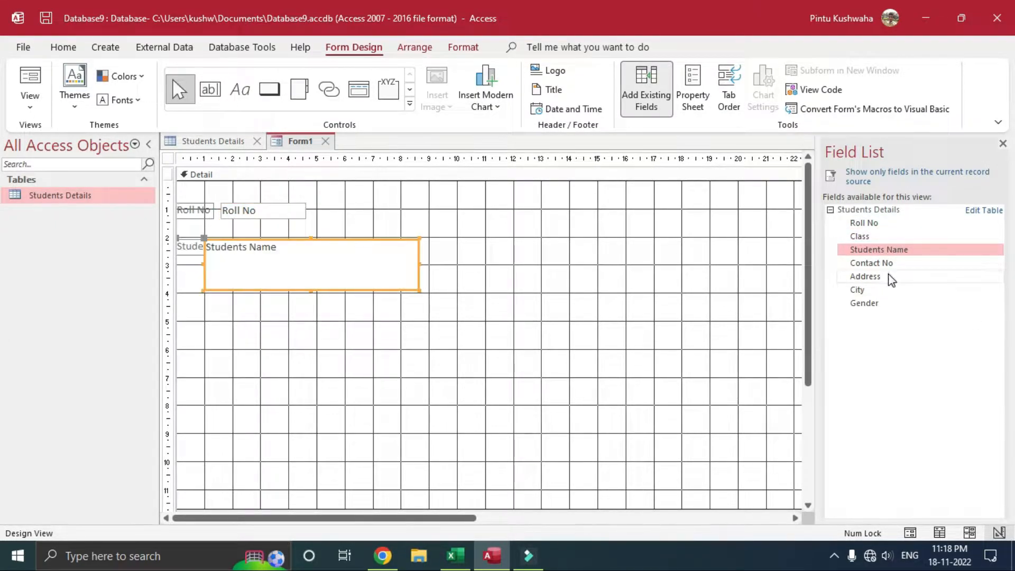
drag(891, 236, 453, 209)
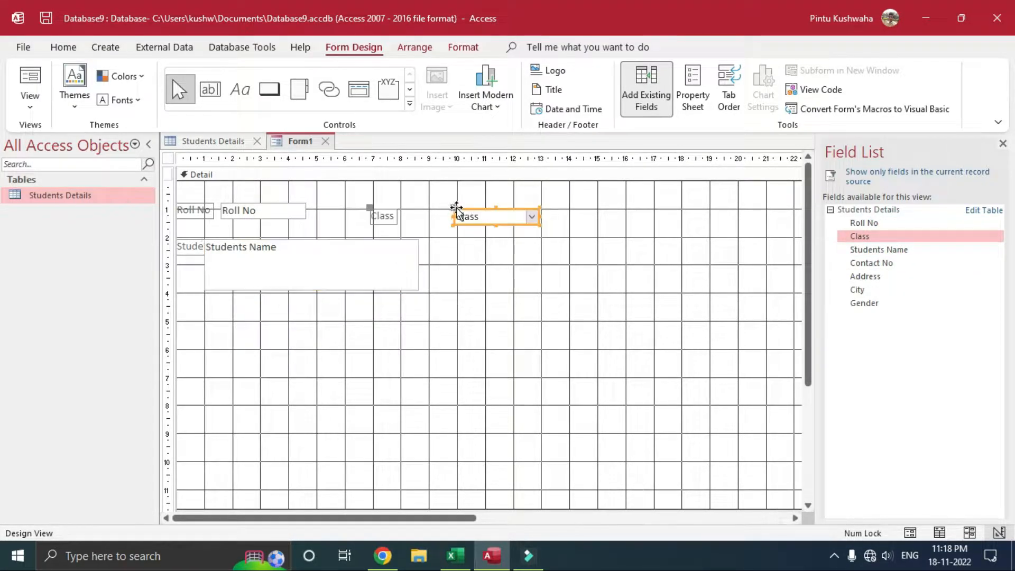
drag(900, 263, 470, 244)
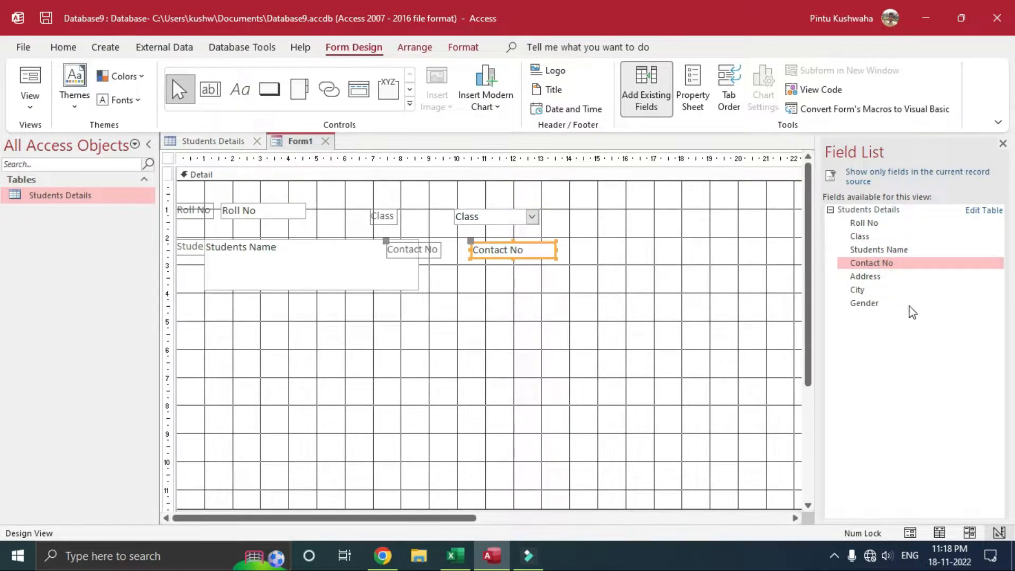
drag(909, 284, 202, 311)
drag(875, 292, 456, 321)
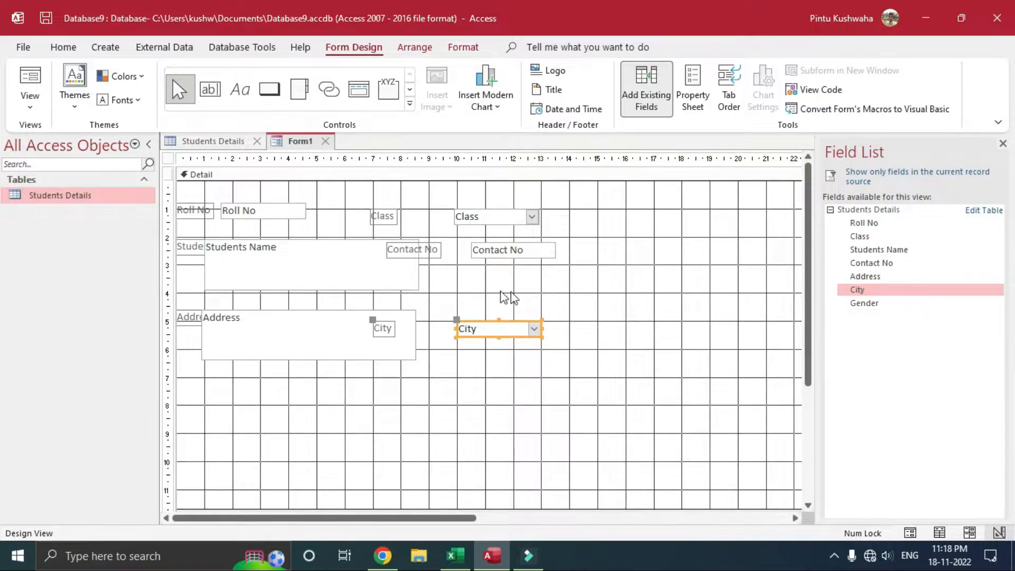
drag(915, 304, 460, 290)
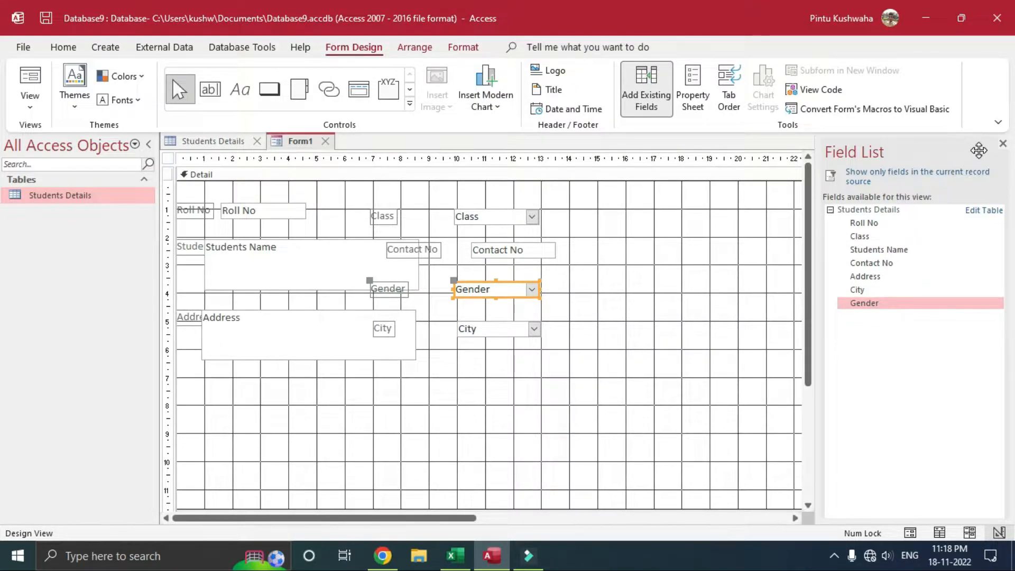
click(1003, 143)
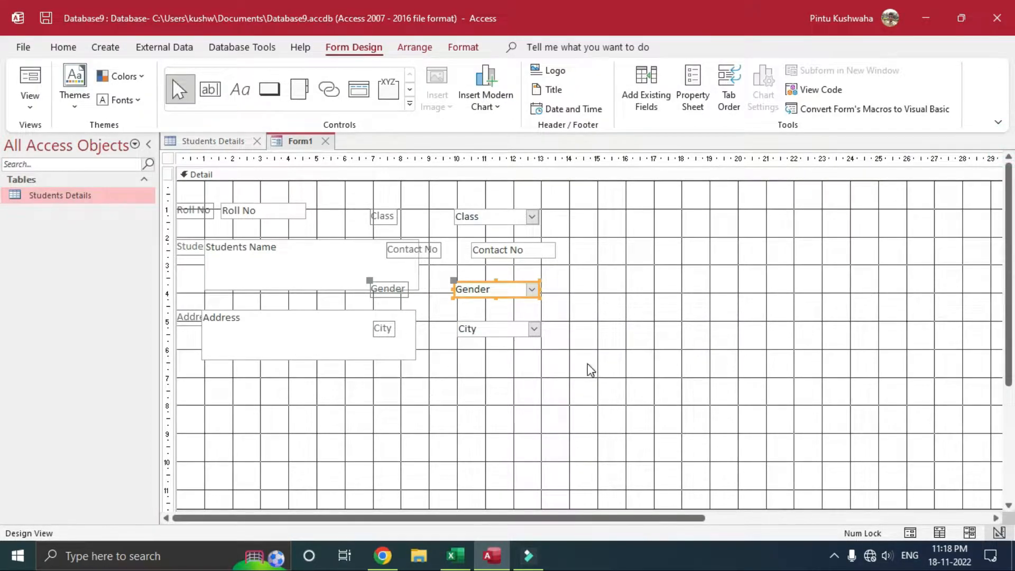
Step: Nudge the Roll No label and text box right so they sit neatly on the first row
click(289, 212)
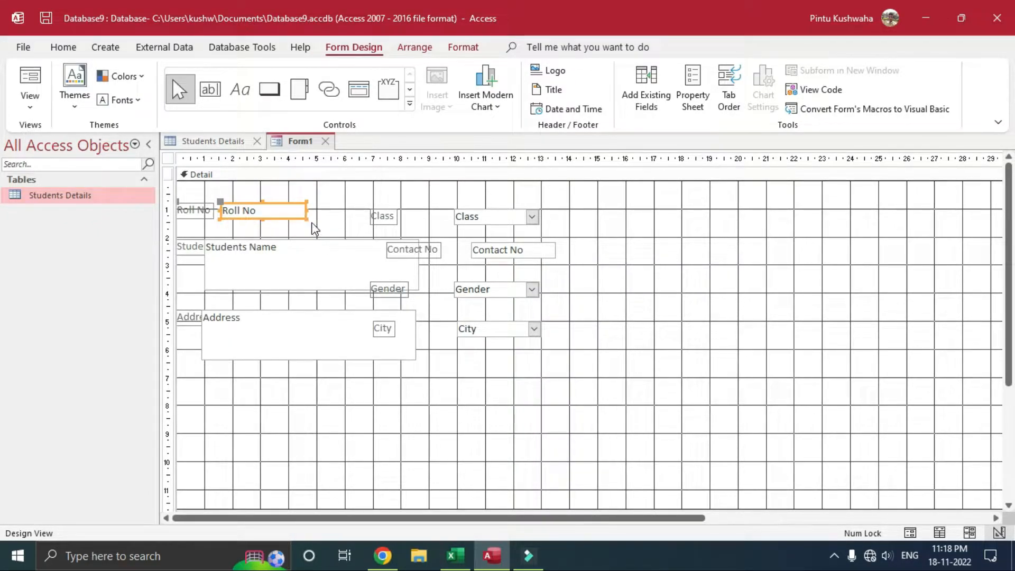
drag(274, 205, 304, 205)
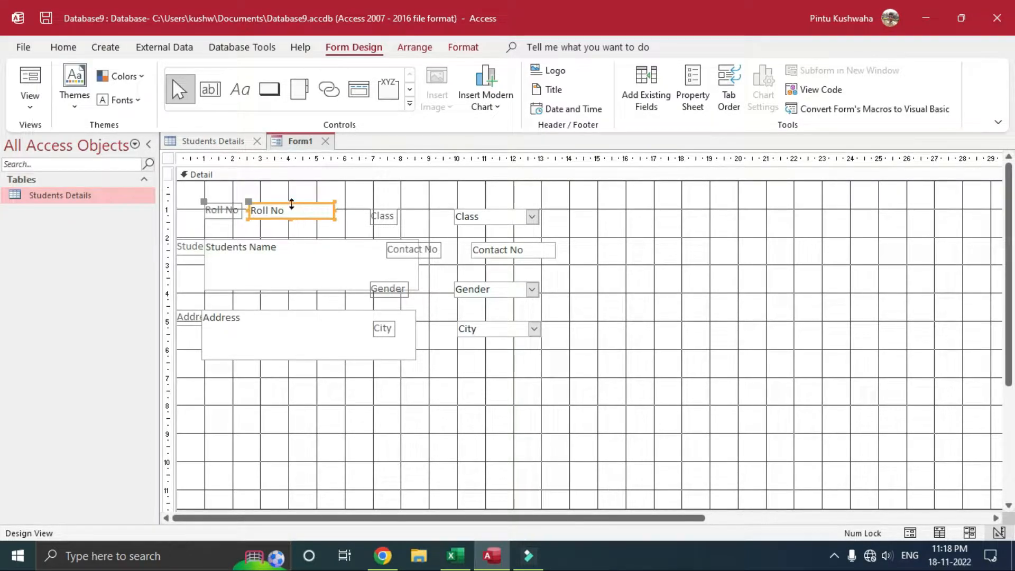
click(229, 208)
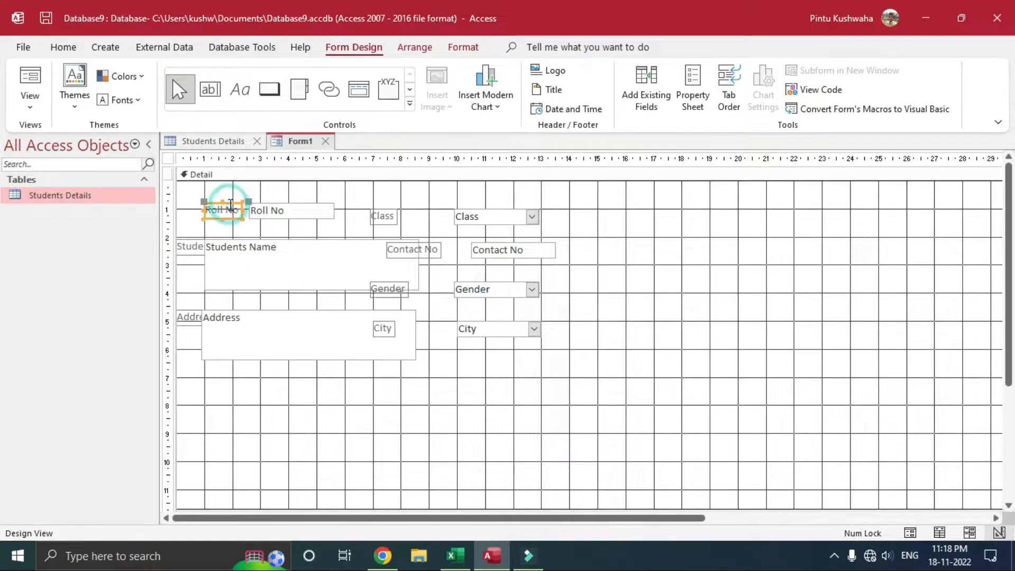
mouse_move(230, 205)
mouse_down()
mouse_move(220, 205)
mouse_move(248, 203)
mouse_up()
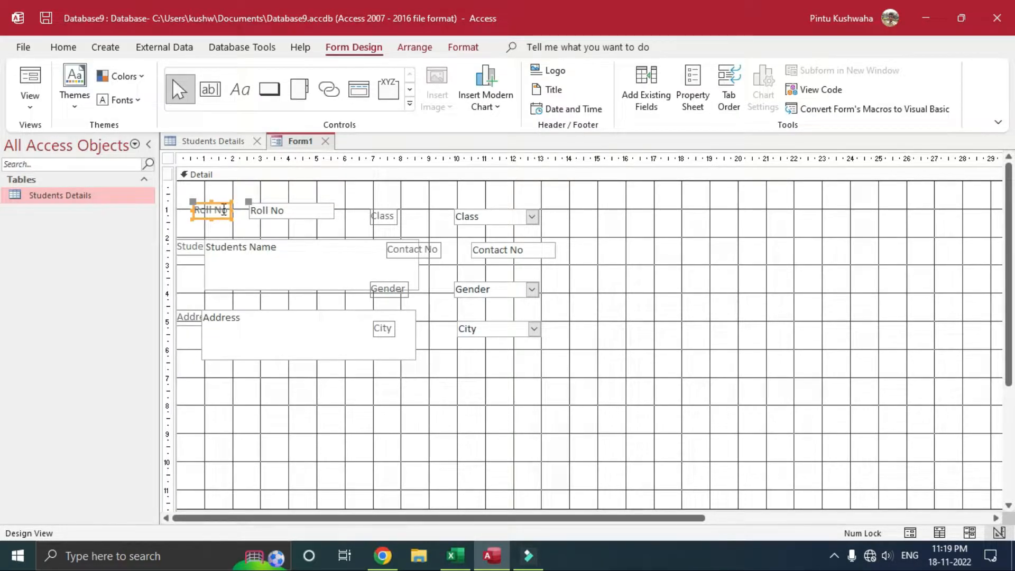
drag(221, 203, 232, 204)
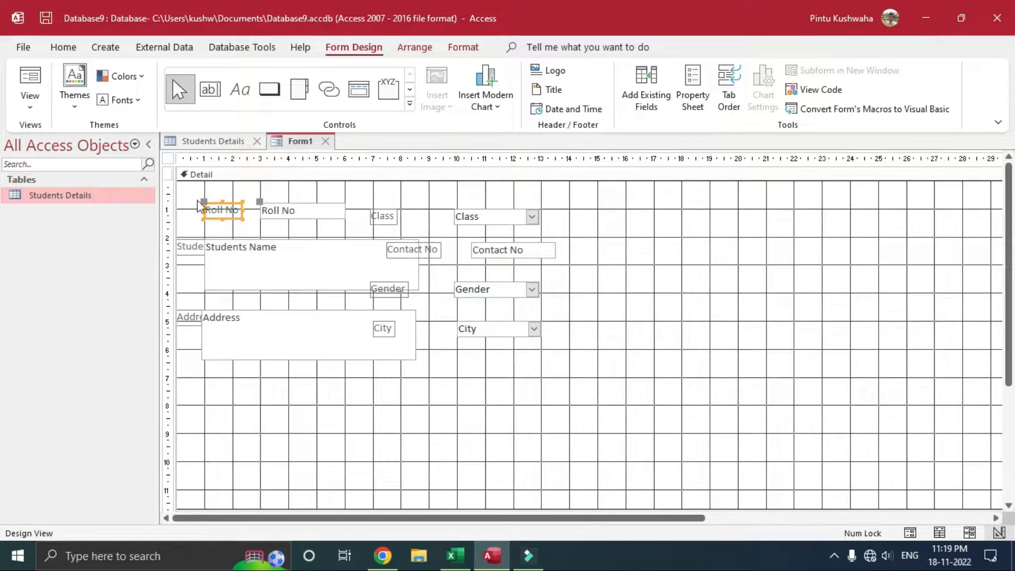
drag(227, 201, 215, 204)
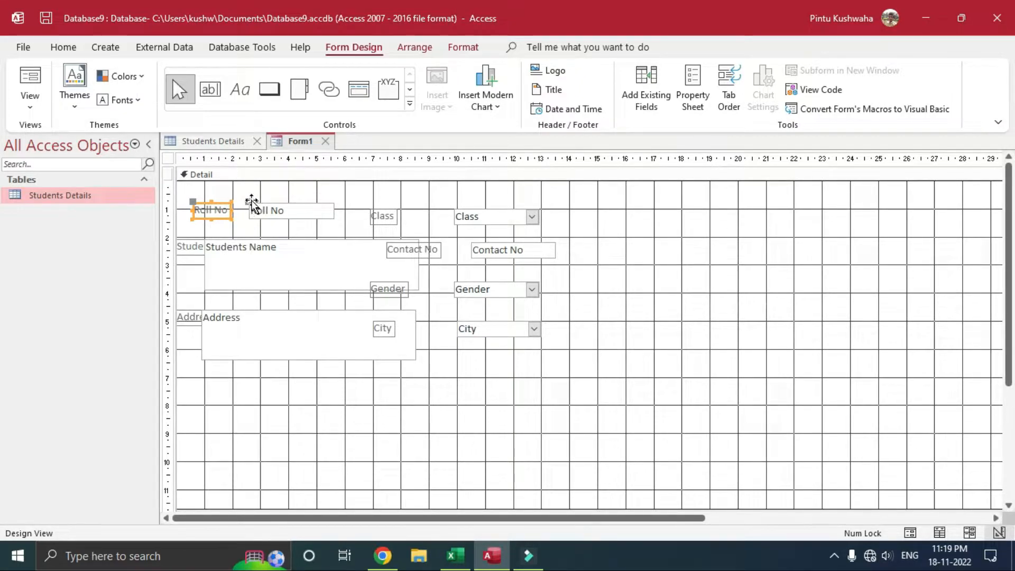
click(250, 201)
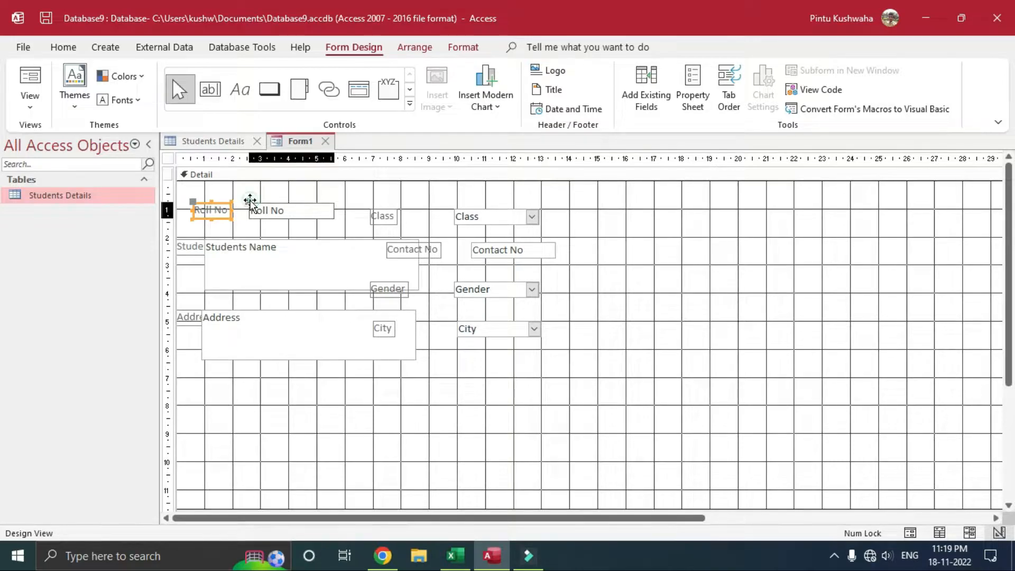
drag(248, 202, 247, 202)
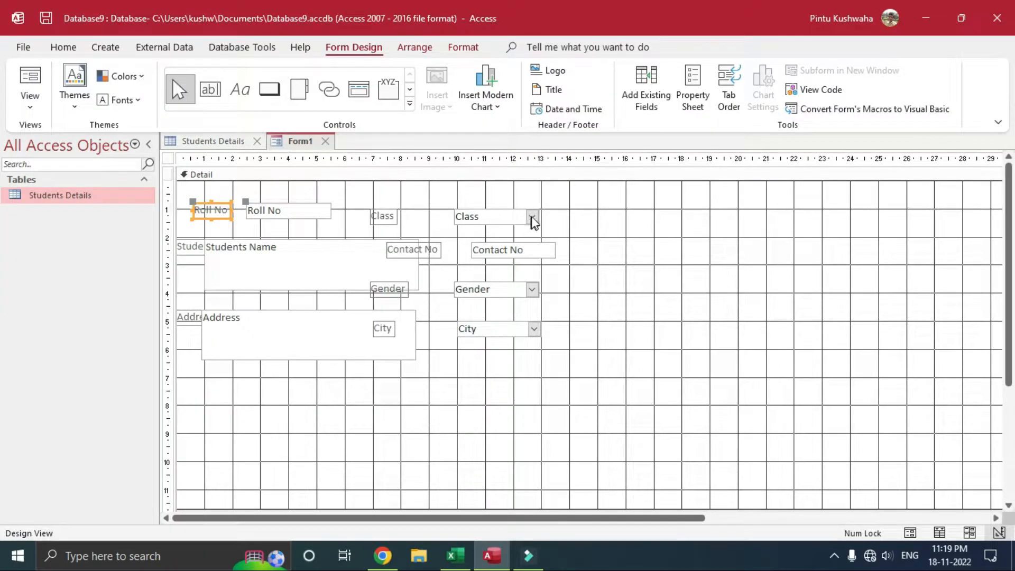
Step: Line up the Class label and box beside Roll No and reposition the Students Name box and label
click(530, 216)
click(382, 212)
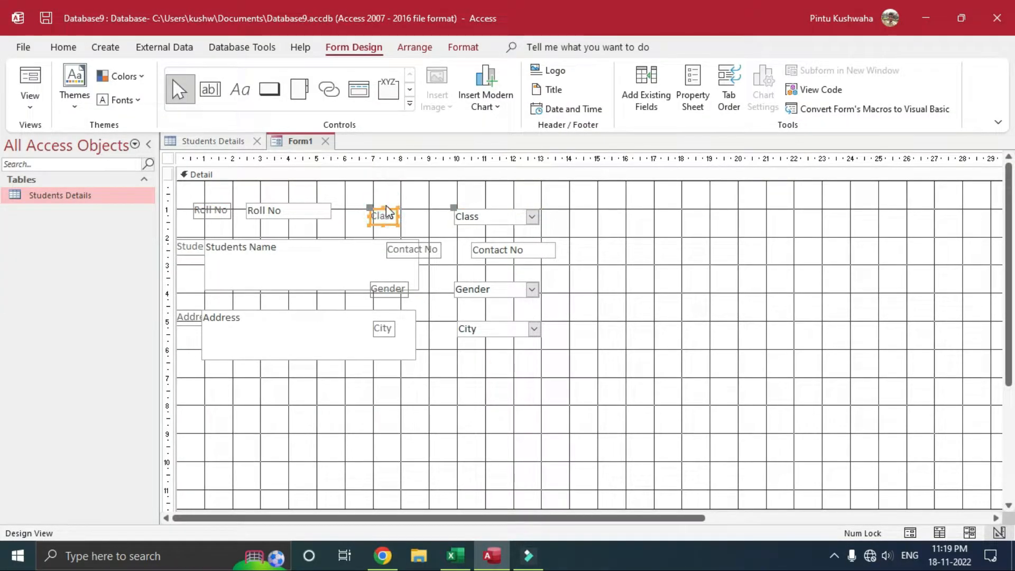
click(388, 211)
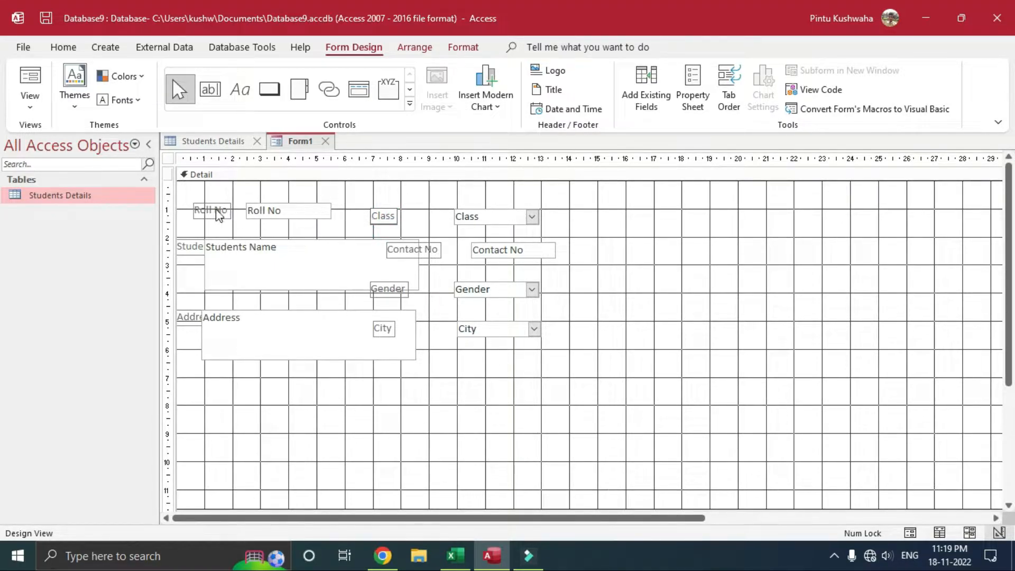
click(396, 213)
drag(396, 213, 400, 207)
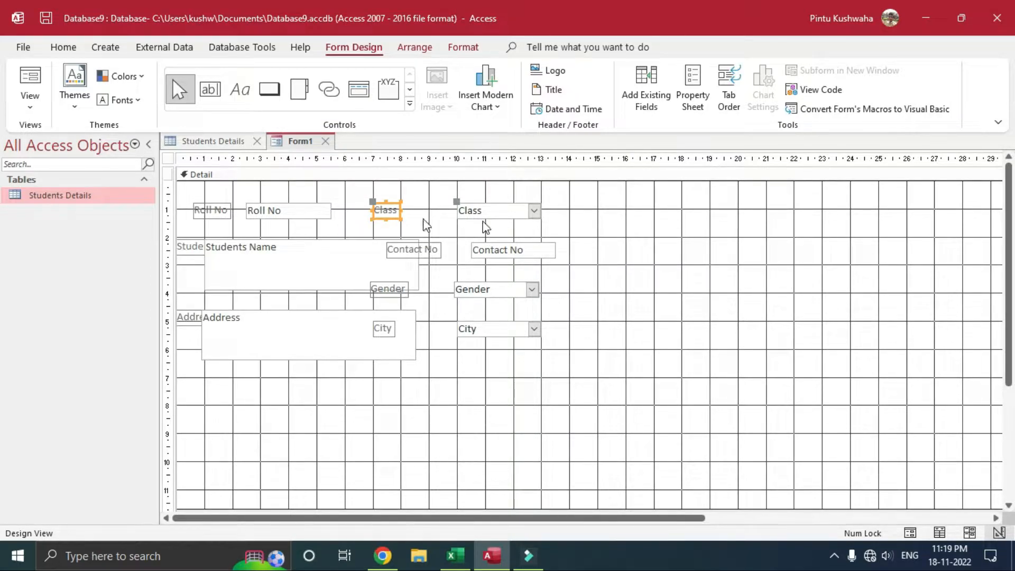
drag(455, 207, 413, 210)
click(386, 210)
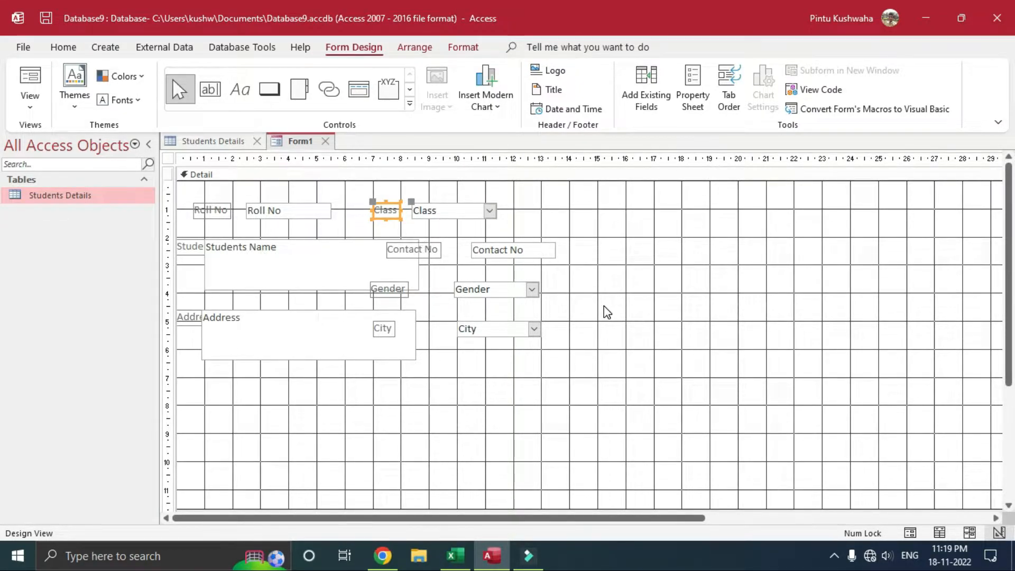
click(358, 239)
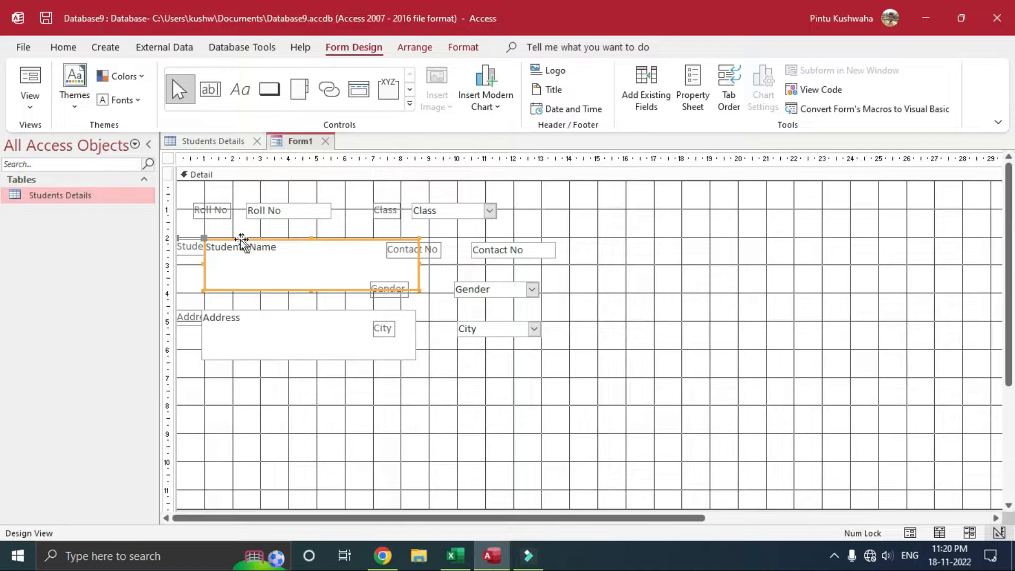
drag(237, 240, 303, 237)
drag(241, 236, 189, 233)
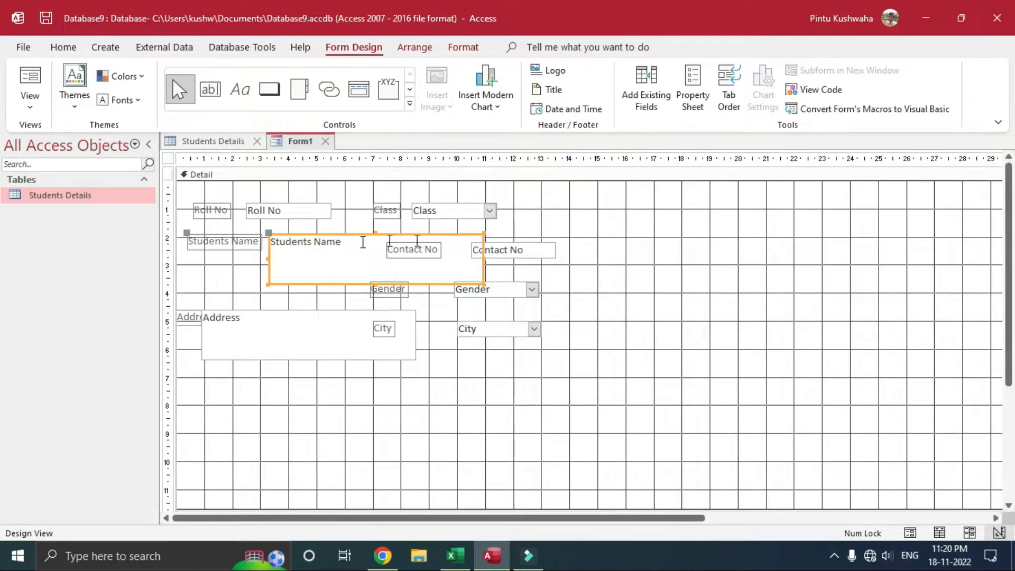
Step: Shift Contact No to the right and move Address and Gender lower to clear space
click(540, 244)
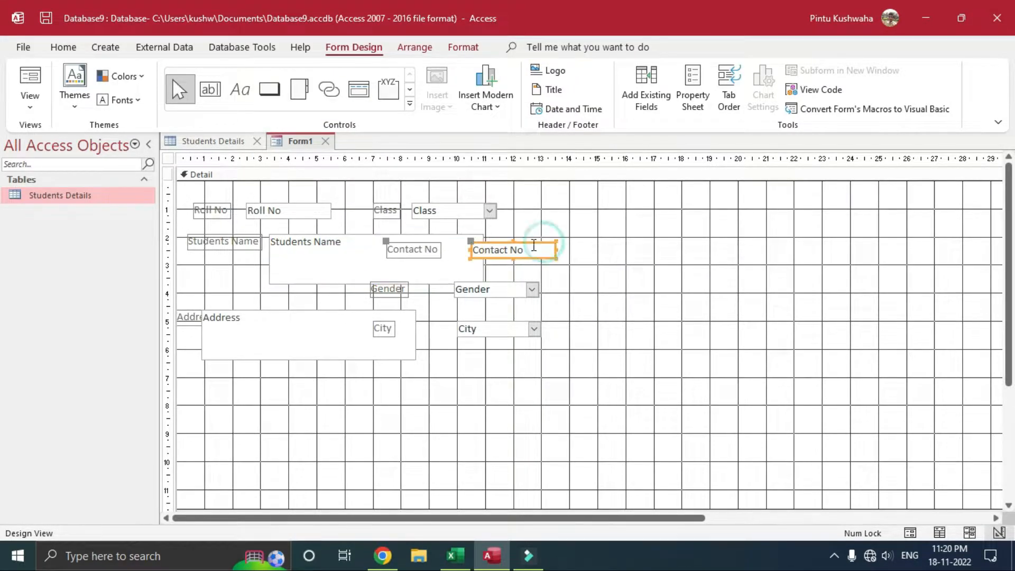
drag(528, 243, 610, 244)
click(377, 319)
drag(366, 309, 380, 391)
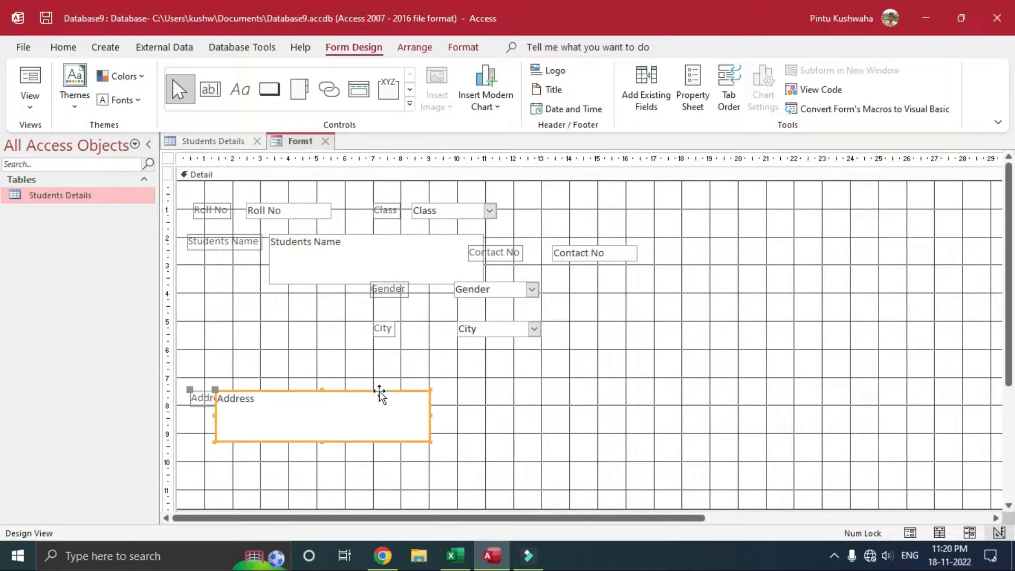
click(522, 290)
drag(521, 285, 557, 374)
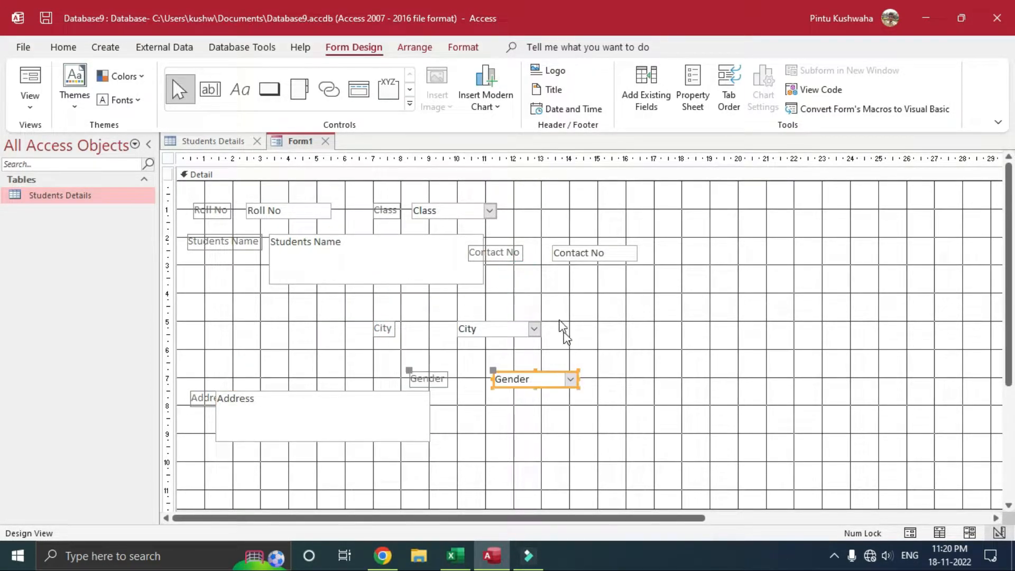
Step: Place Contact No below Students Name with its label and box aligned
click(624, 253)
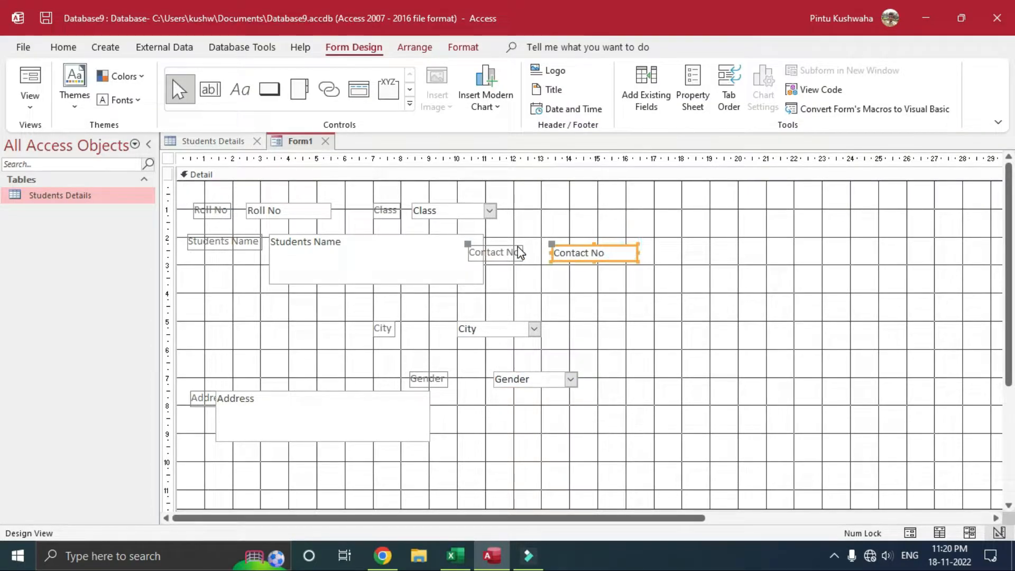
drag(584, 246, 333, 299)
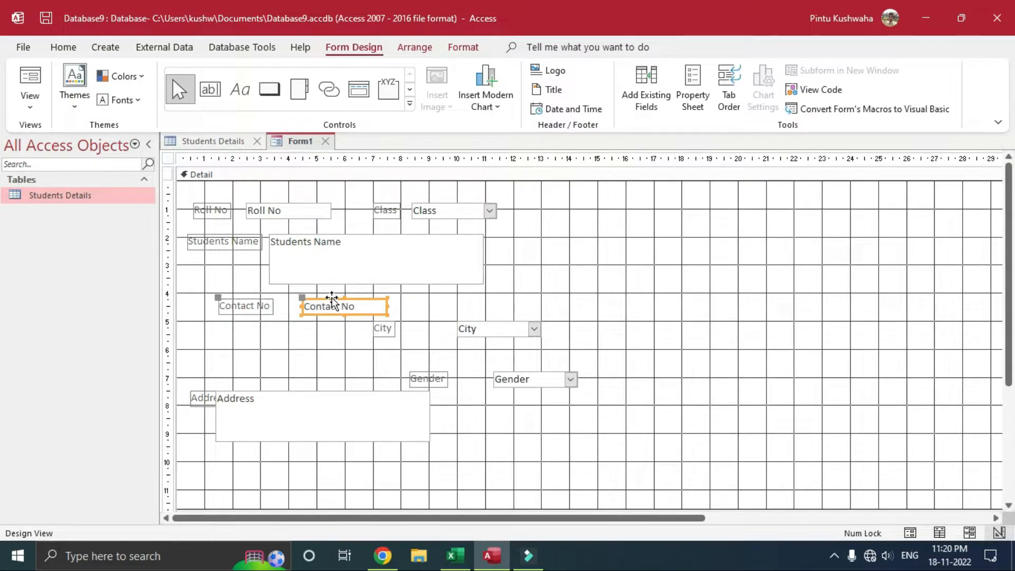
click(219, 298)
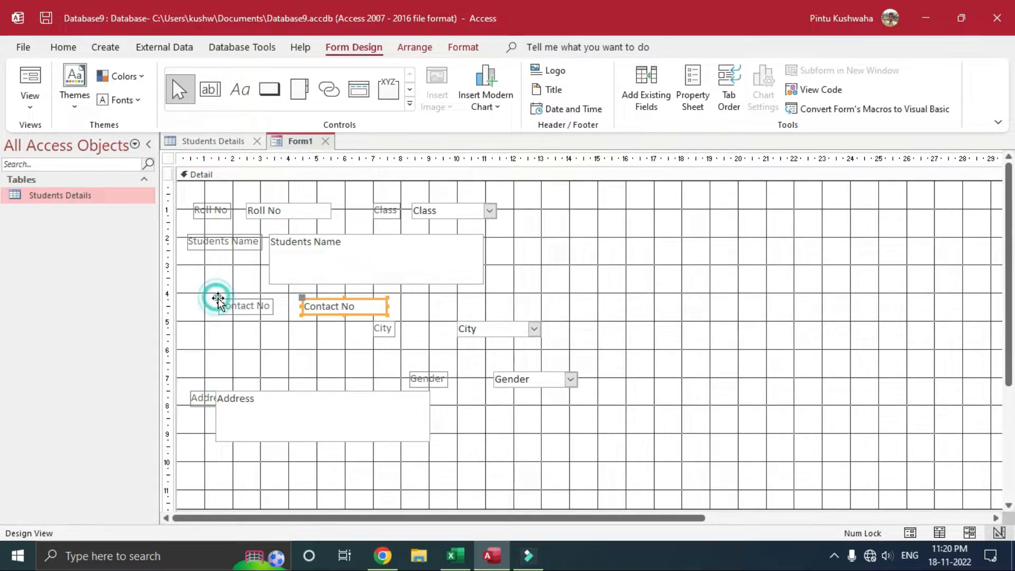
drag(217, 300, 206, 293)
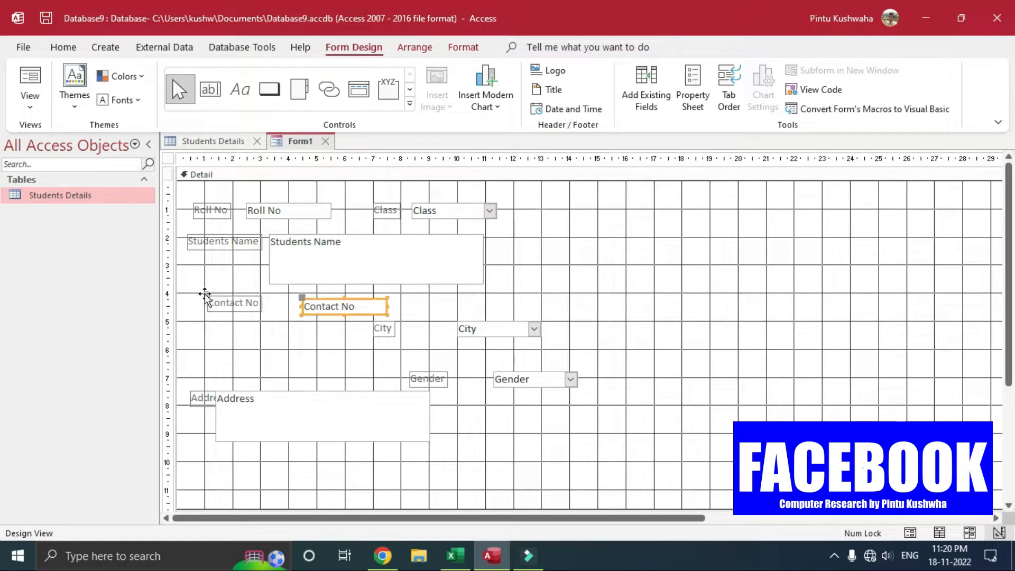
click(347, 298)
drag(348, 297, 348, 296)
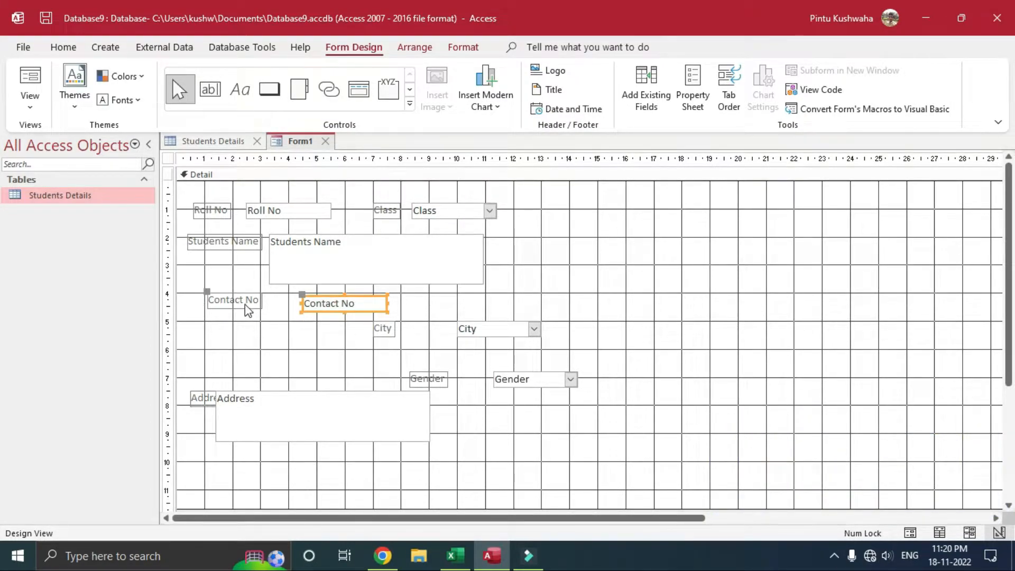
click(262, 305)
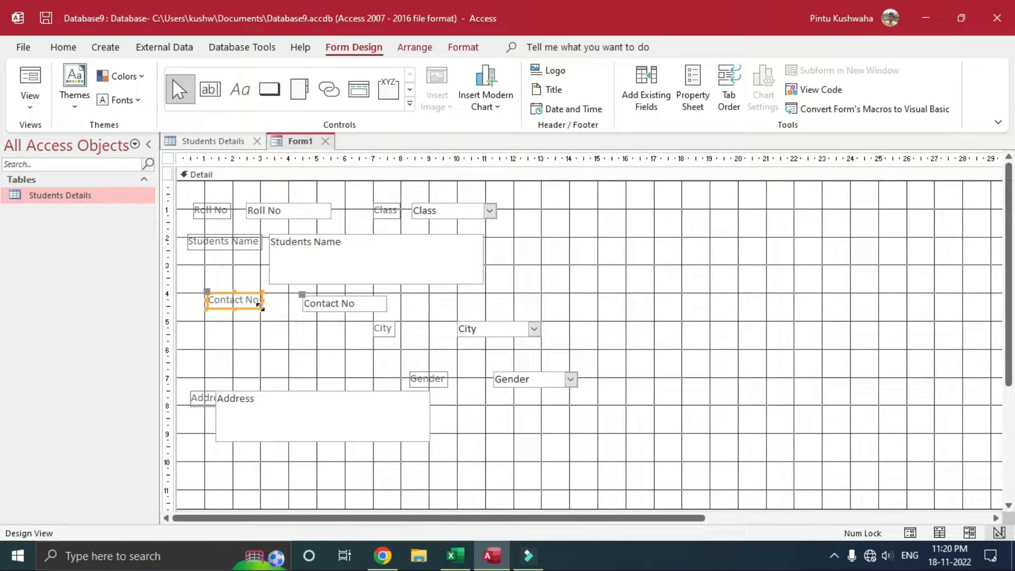
drag(259, 306, 263, 311)
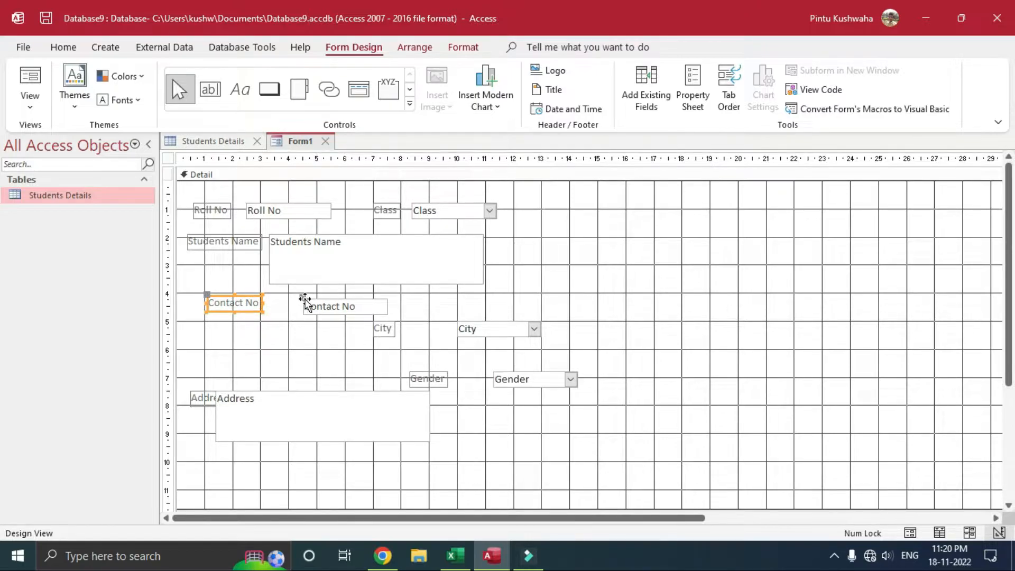
drag(304, 300, 305, 297)
Step: Move City lower and put the Gender field and label under Contact No
click(384, 327)
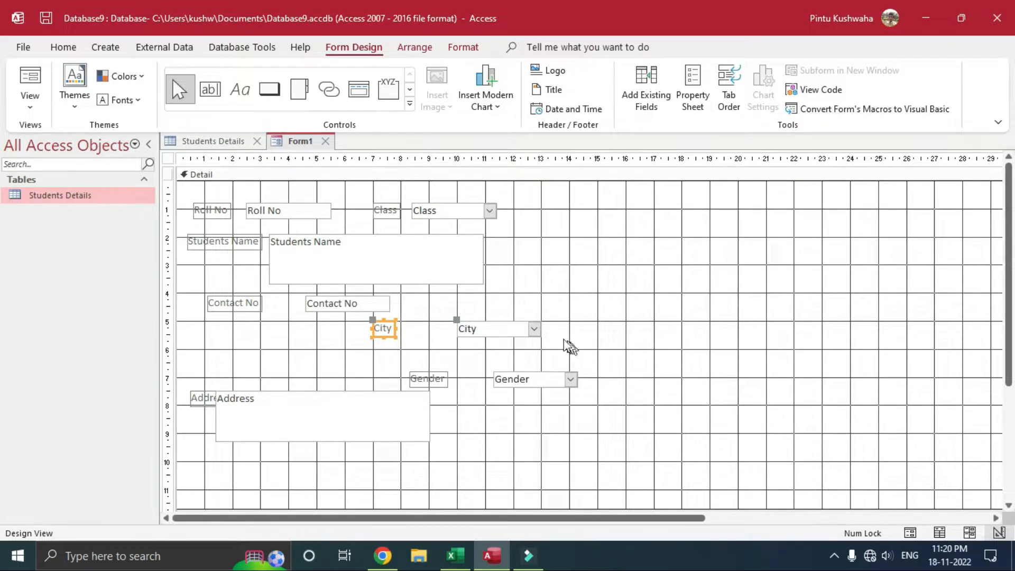
click(521, 329)
drag(518, 323, 516, 464)
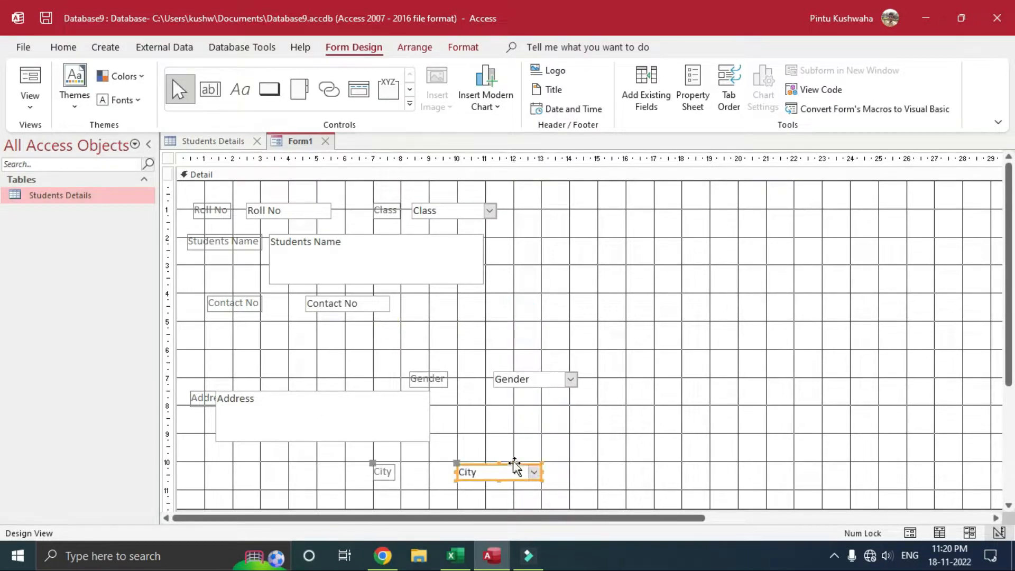
click(356, 389)
click(354, 389)
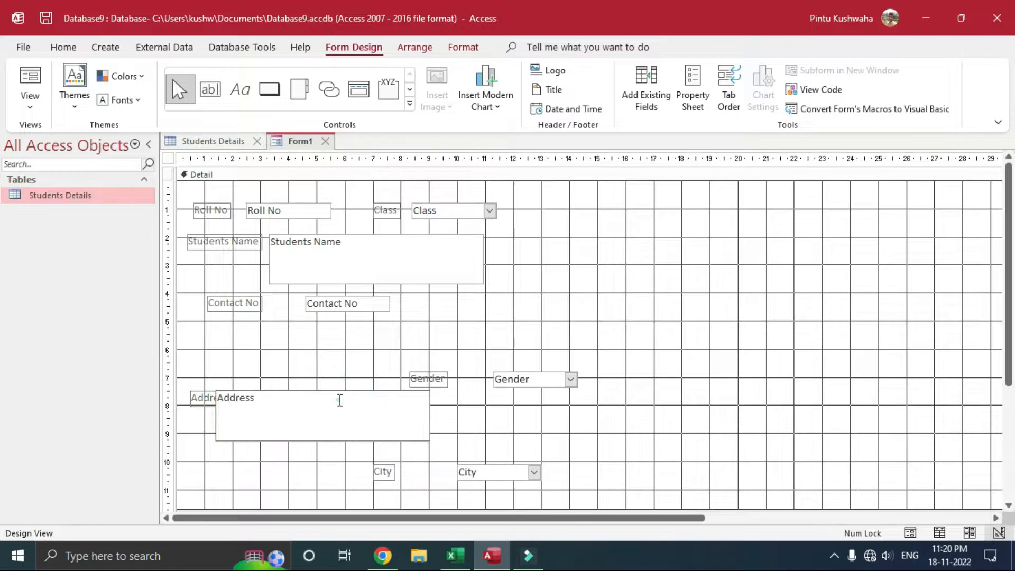
click(438, 381)
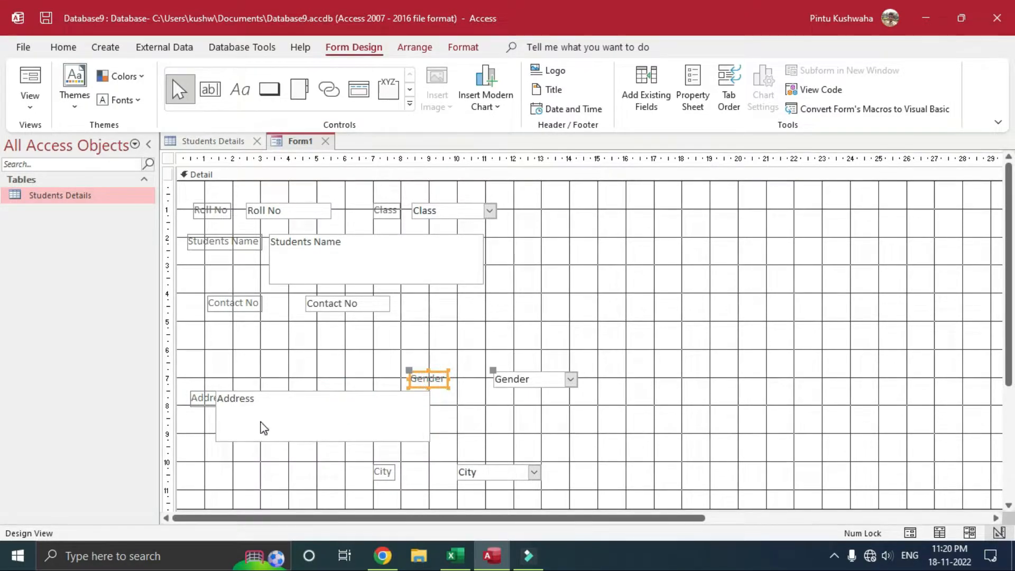
click(441, 376)
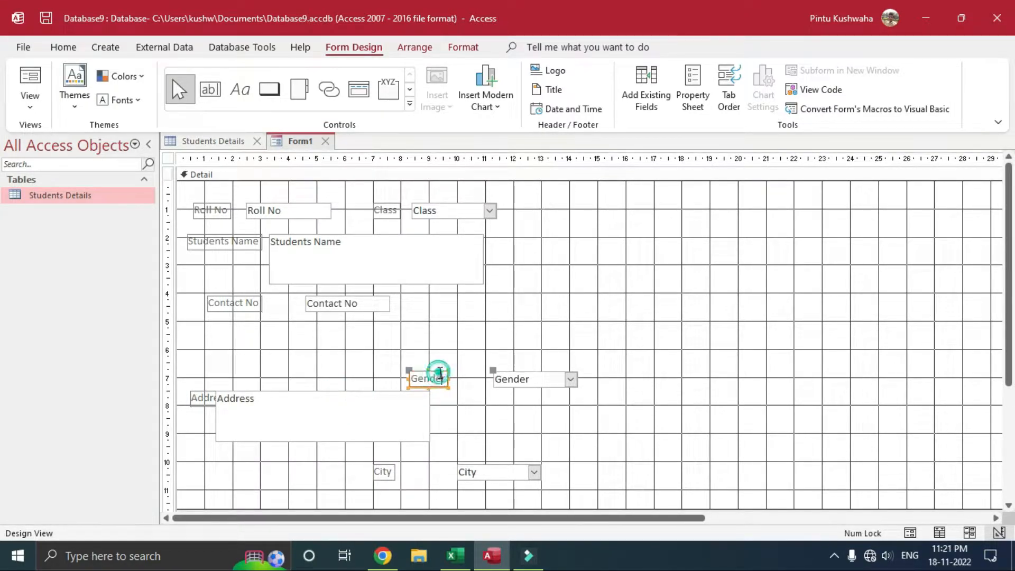
double_click(441, 377)
click(447, 384)
click(524, 374)
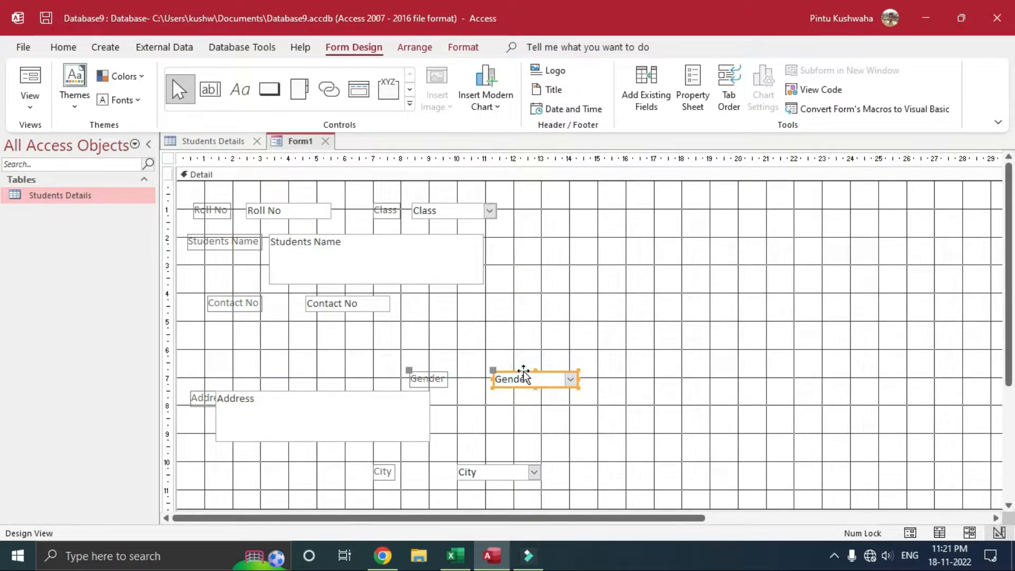
drag(523, 370, 357, 328)
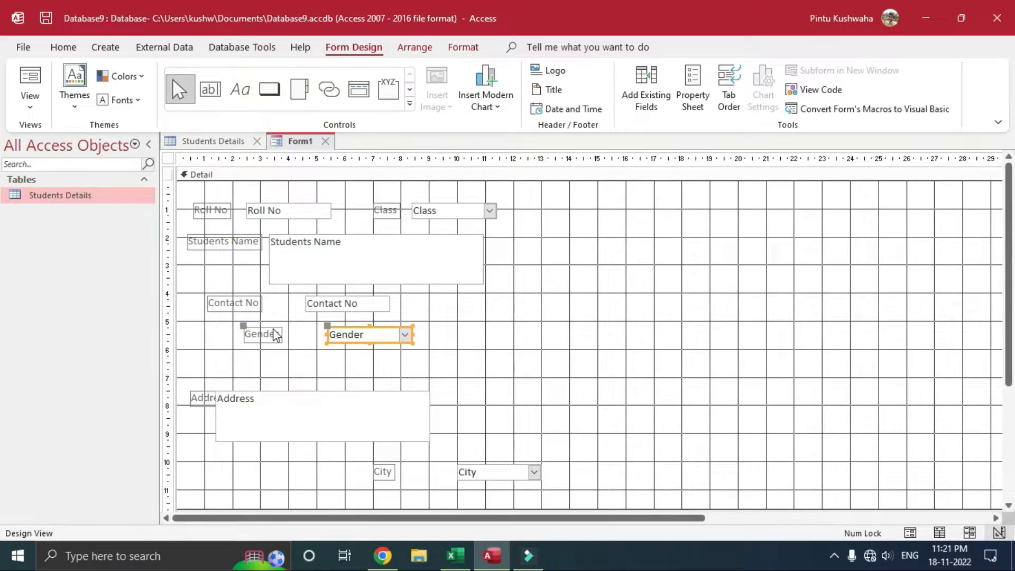
drag(275, 335, 240, 320)
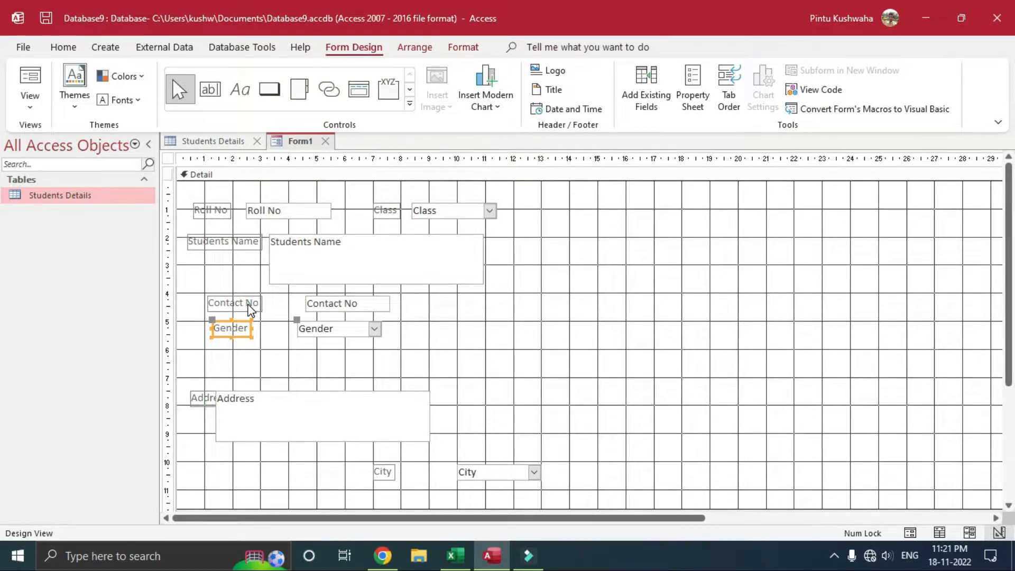
Step: Move Address under Gender with a widened, aligned label, then bring City up just below Address
click(300, 394)
click(292, 393)
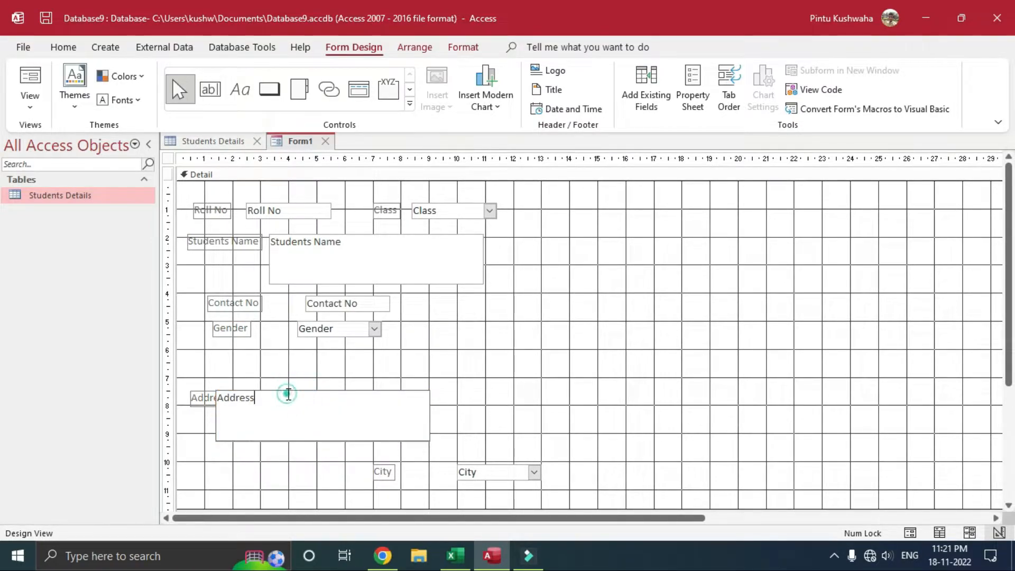
click(288, 389)
drag(288, 390, 396, 349)
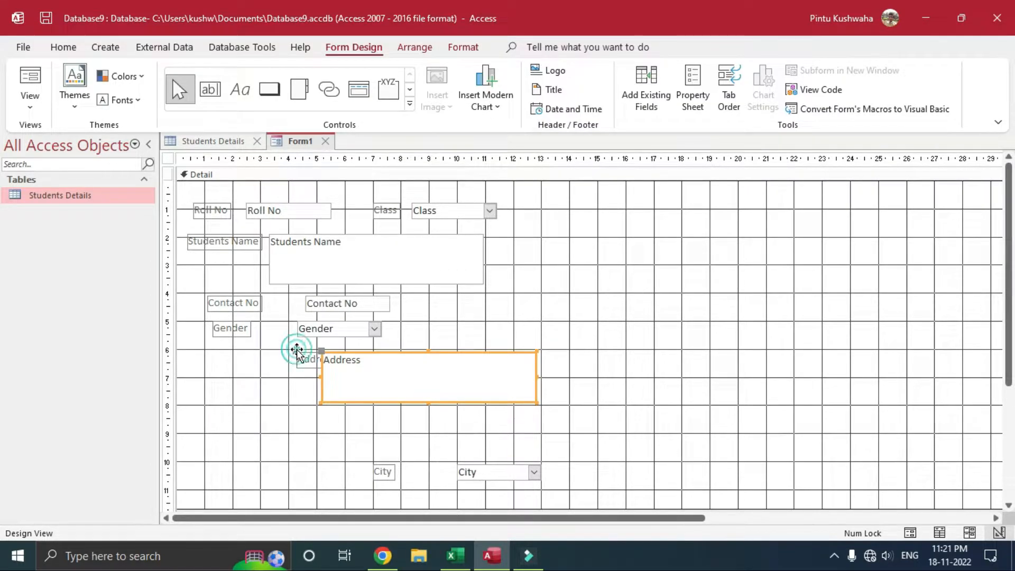
drag(294, 350, 208, 348)
click(253, 360)
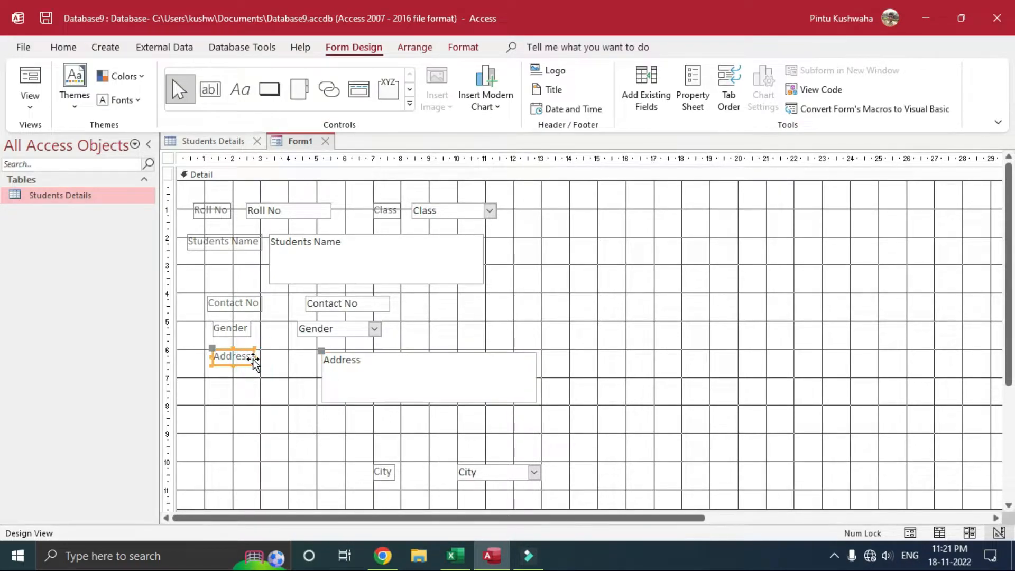
drag(253, 359, 287, 360)
click(385, 472)
drag(385, 464, 265, 421)
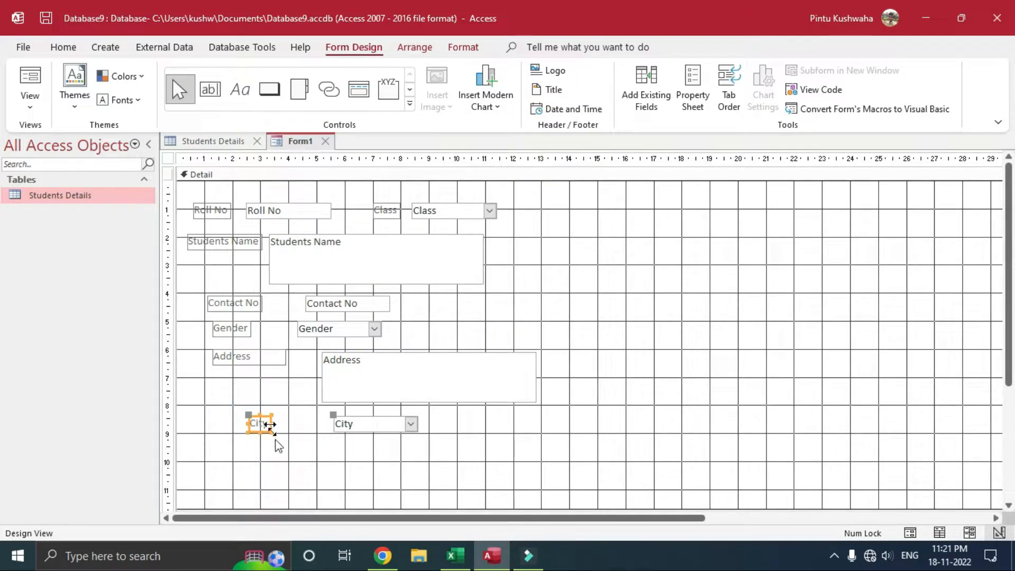
click(412, 428)
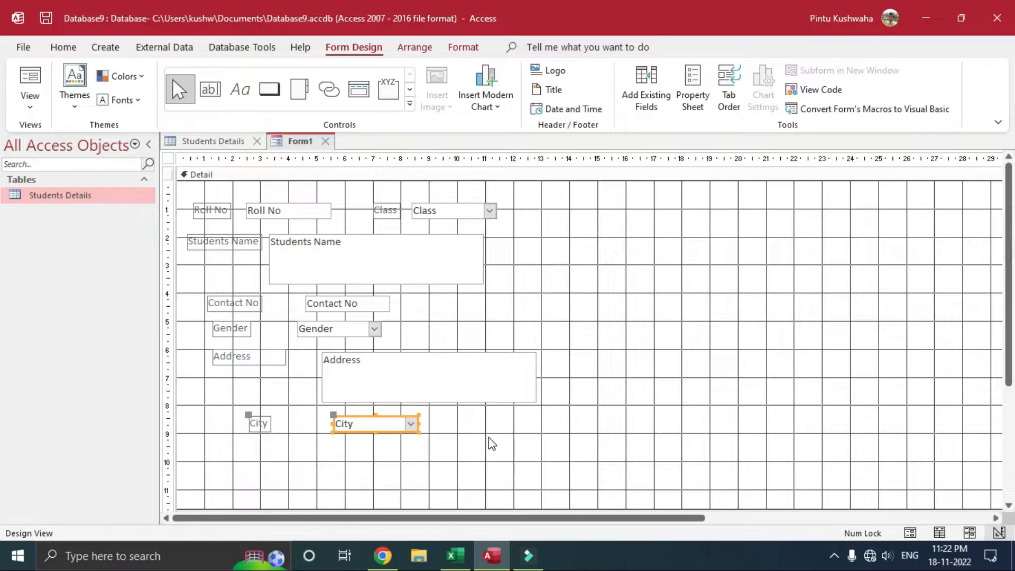
Step: Open the View dropdown for Form1
click(44, 114)
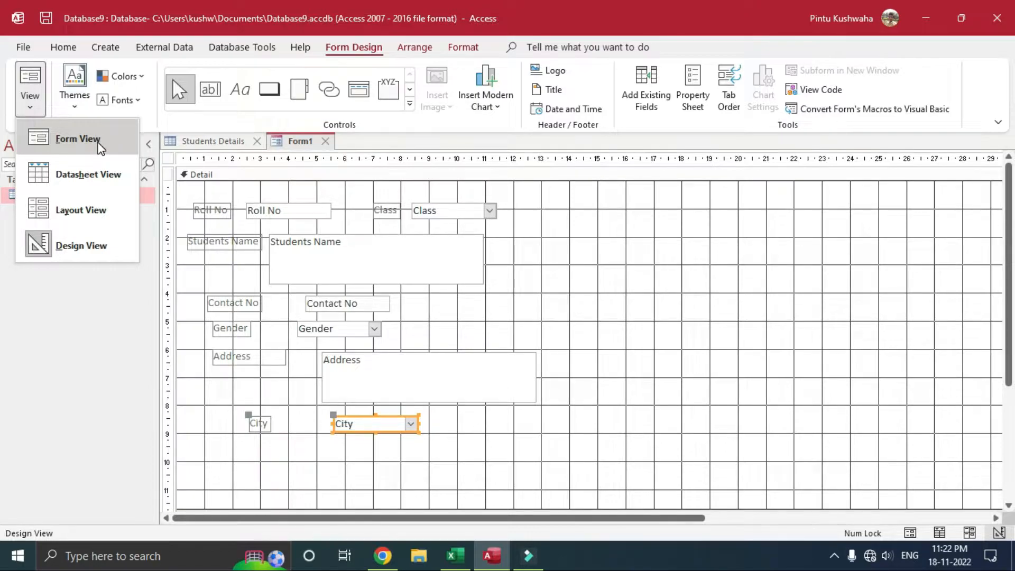
Step: Save the new form under the default name Form1
click(299, 142)
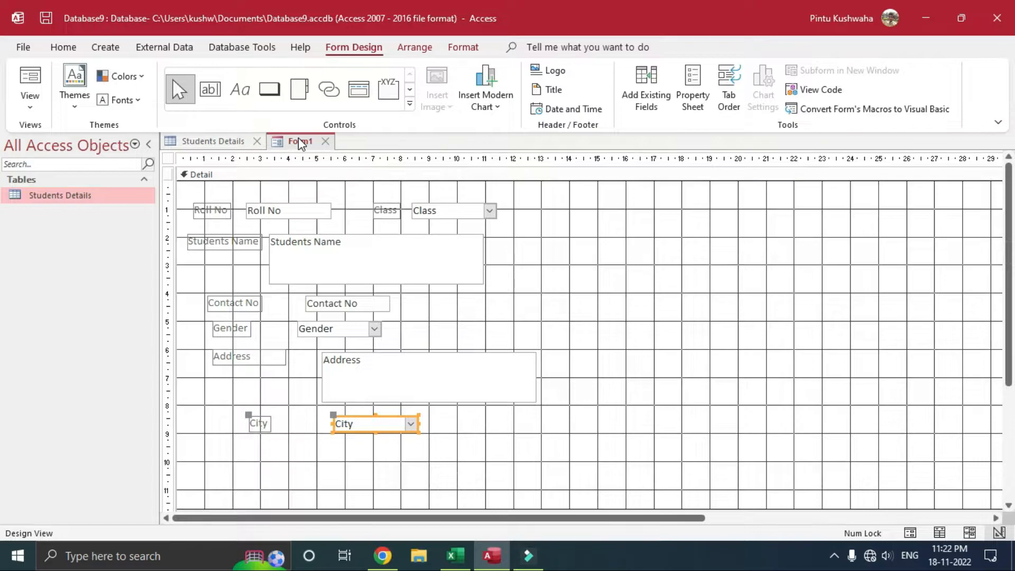
right_click(299, 139)
click(356, 151)
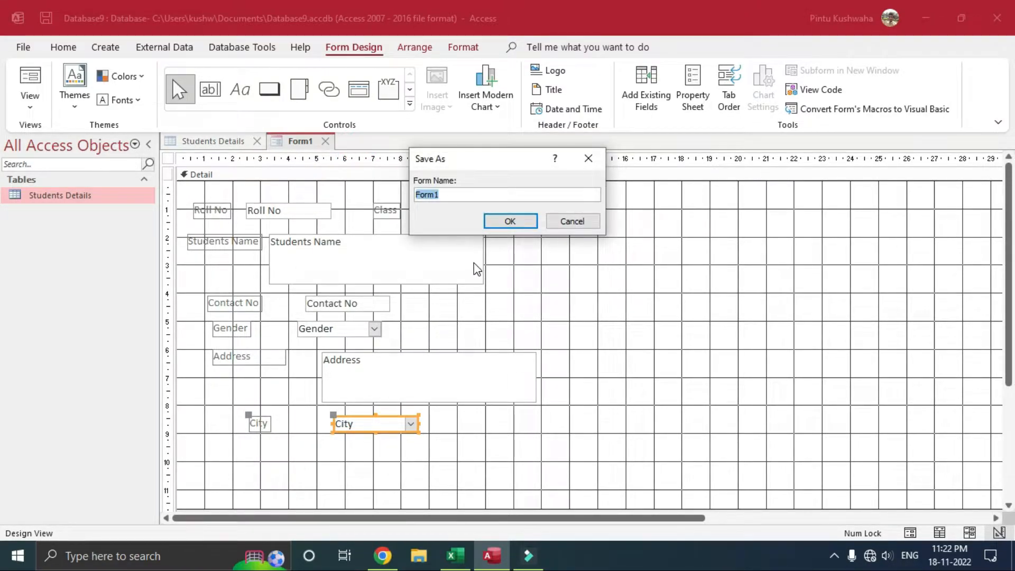
click(524, 222)
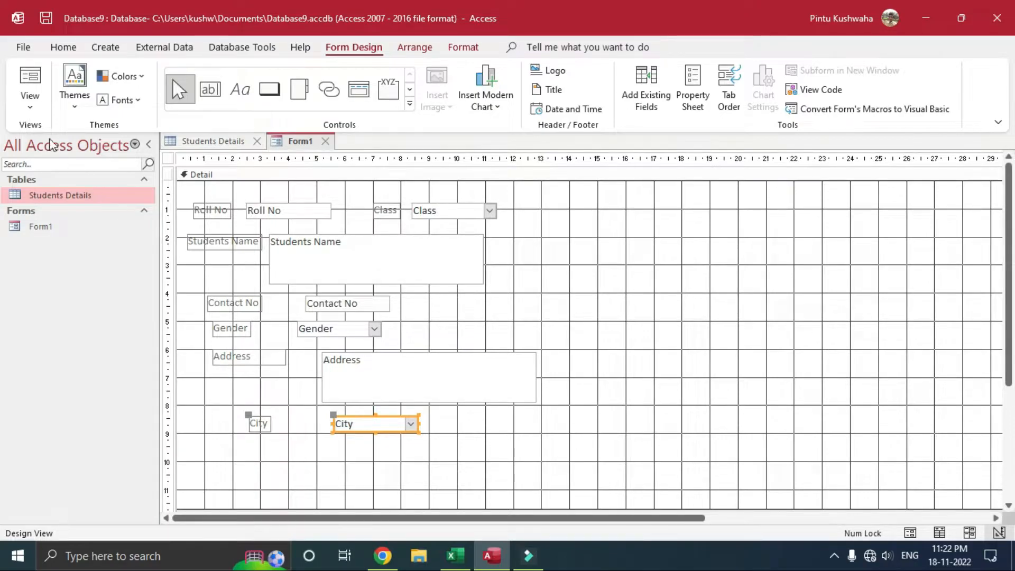
click(30, 108)
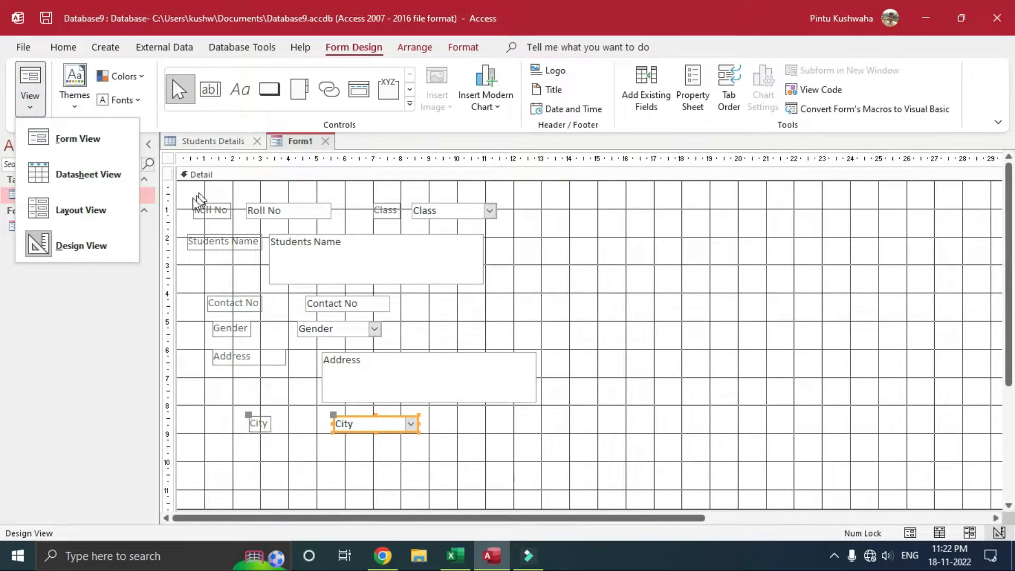
Step: View Form1 in Layout View, check the Class and Students Name boxes, then return to Design View
click(109, 214)
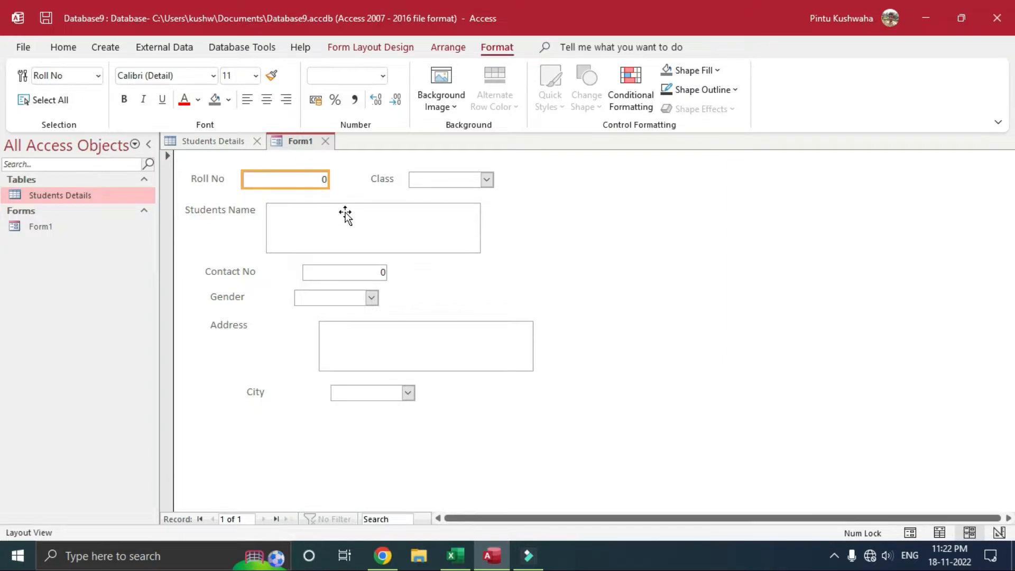
click(345, 215)
click(488, 182)
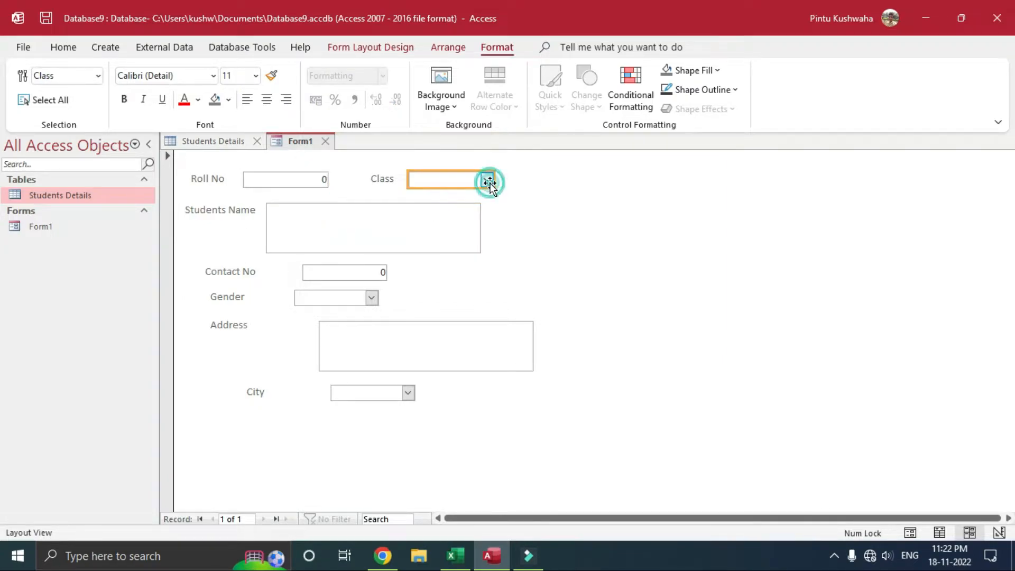
click(398, 219)
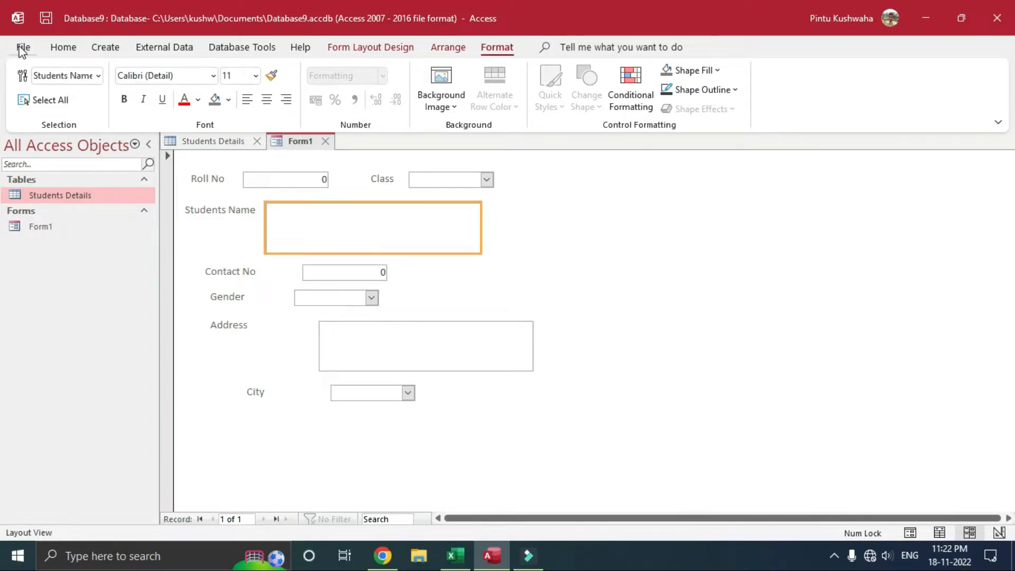
click(122, 49)
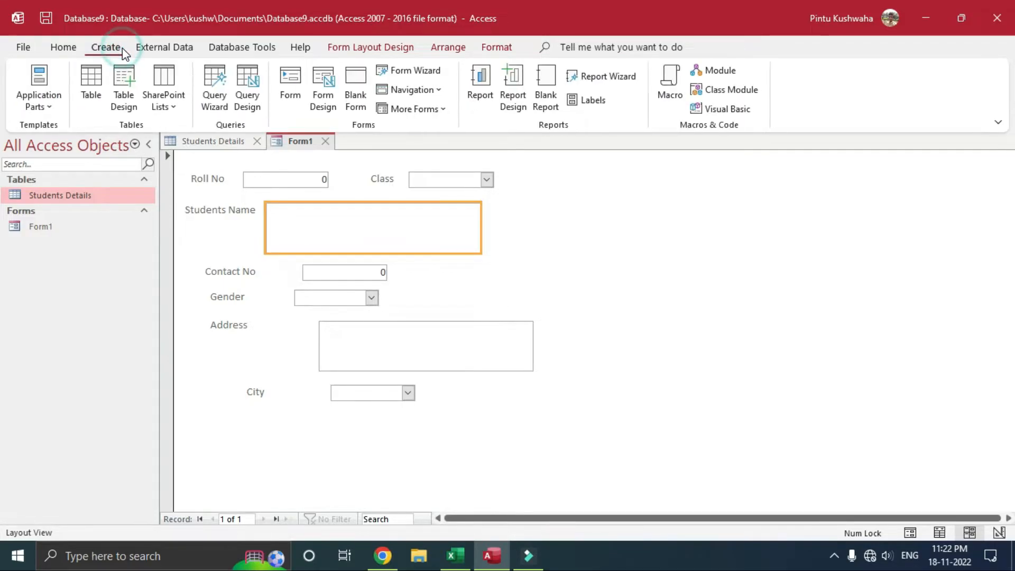
click(71, 49)
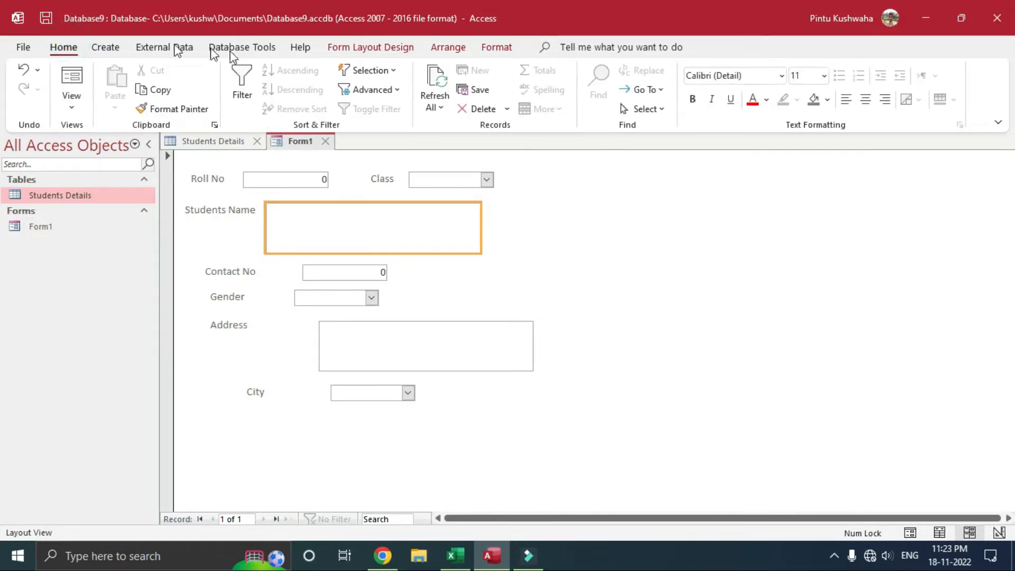
click(73, 103)
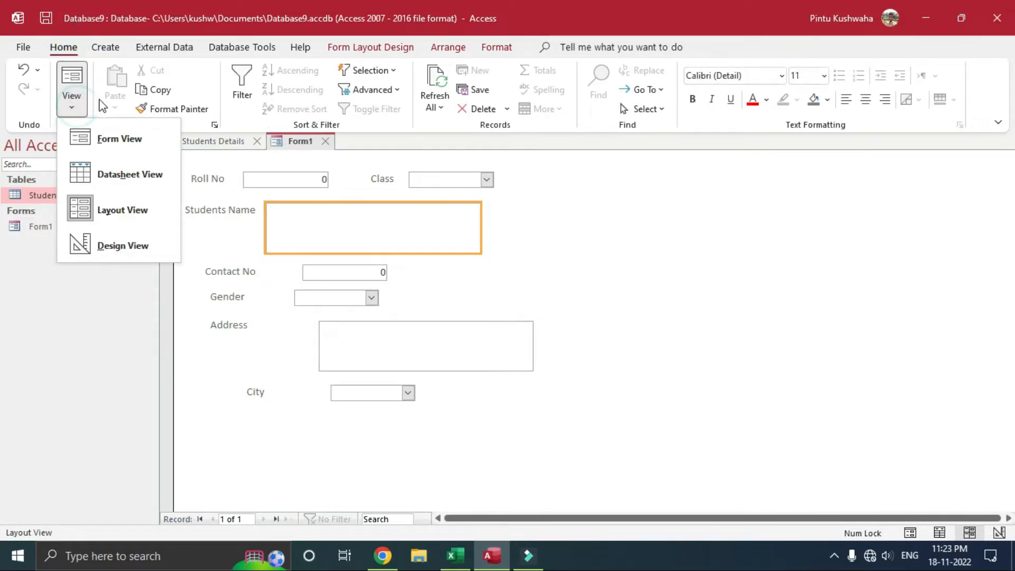
click(127, 252)
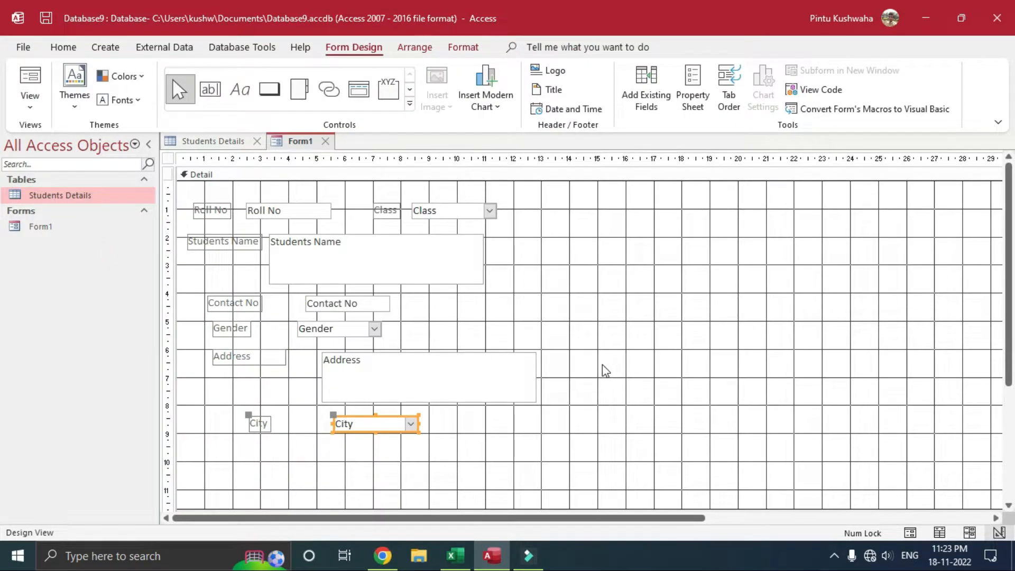
Step: Drag the Detail section's bottom edge down to leave room below City for buttons
click(369, 460)
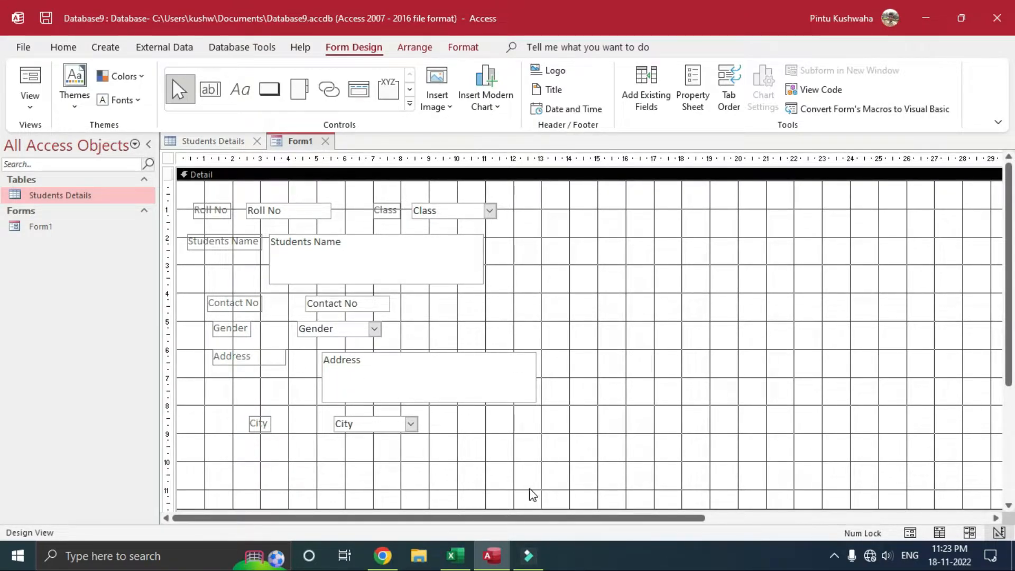
mouse_move(412, 509)
mouse_down()
mouse_move(409, 531)
mouse_move(408, 498)
mouse_move(401, 523)
mouse_up()
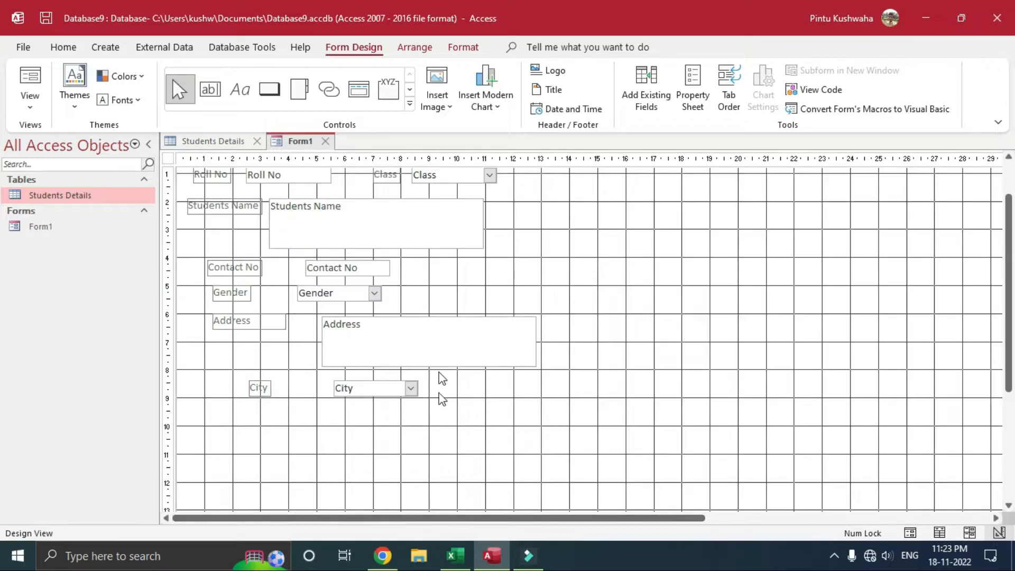
click(282, 449)
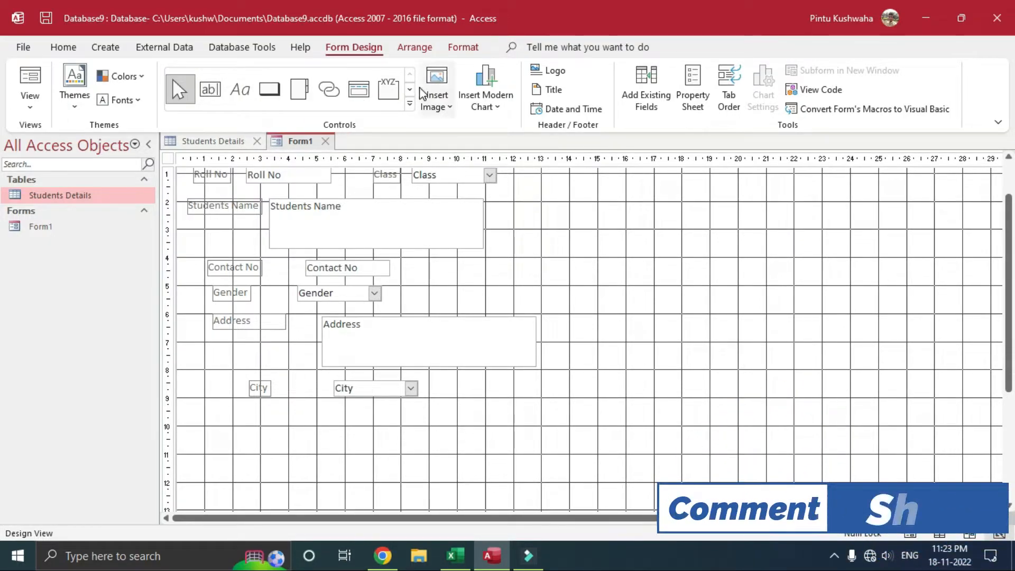
click(409, 103)
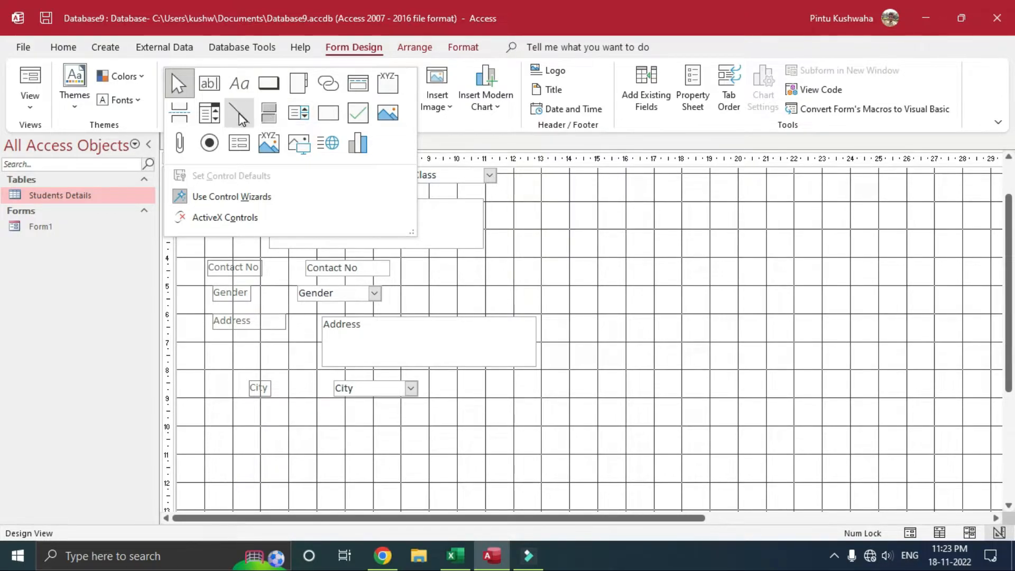
Step: Draw a Go To First Record button below City that shows the first-record arrow picture
click(270, 85)
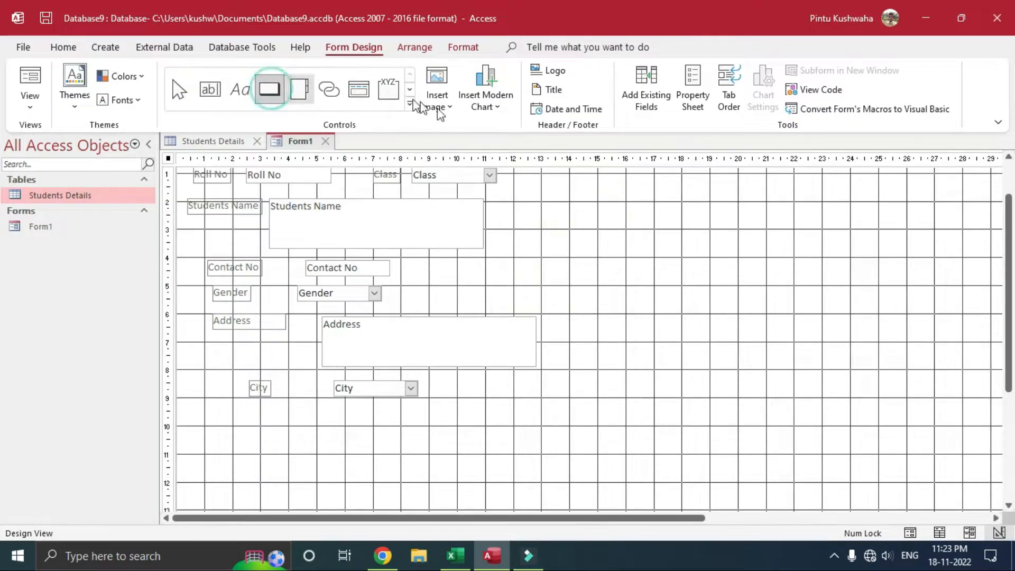
drag(216, 425, 291, 480)
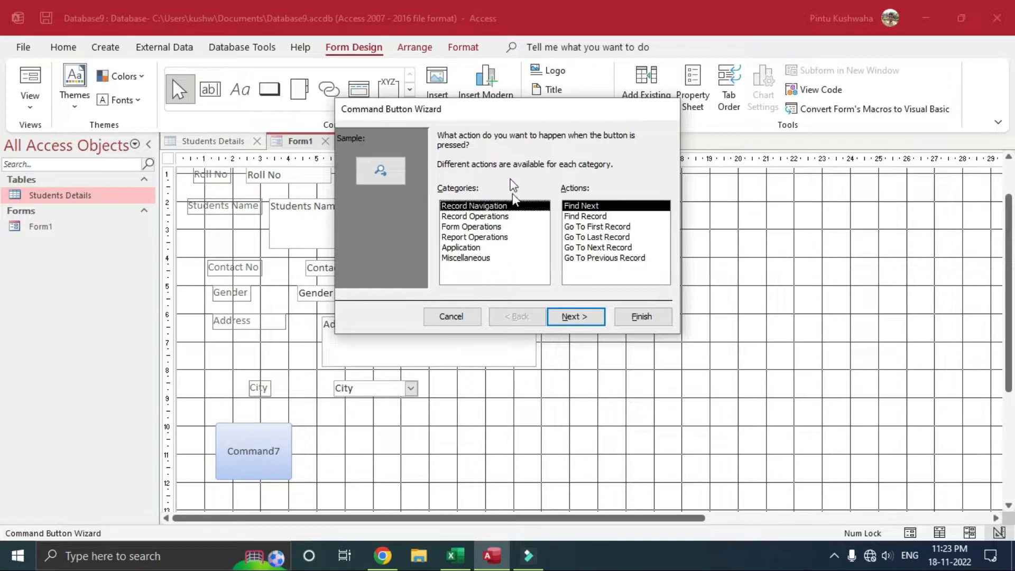
drag(516, 113, 434, 214)
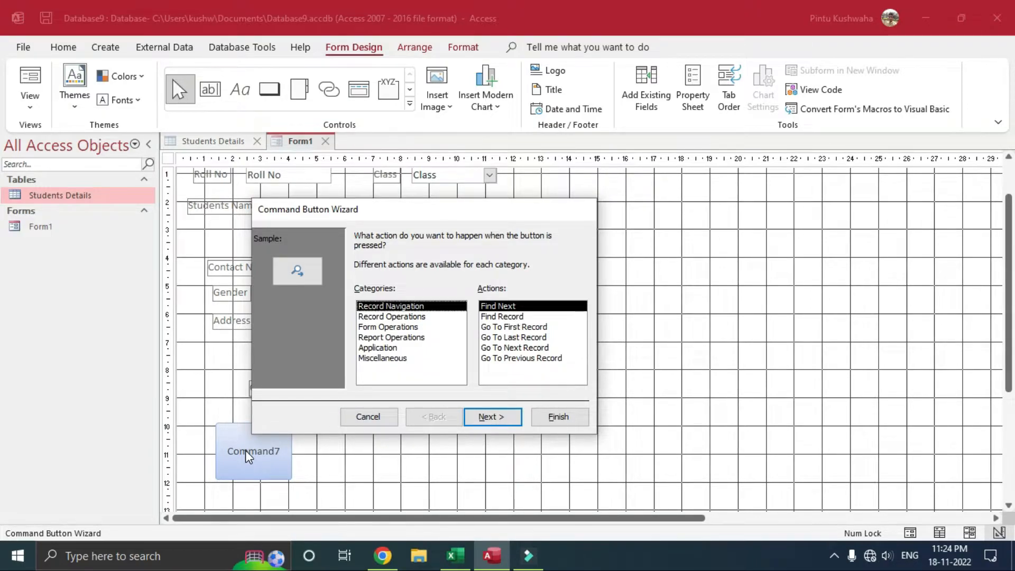
click(527, 328)
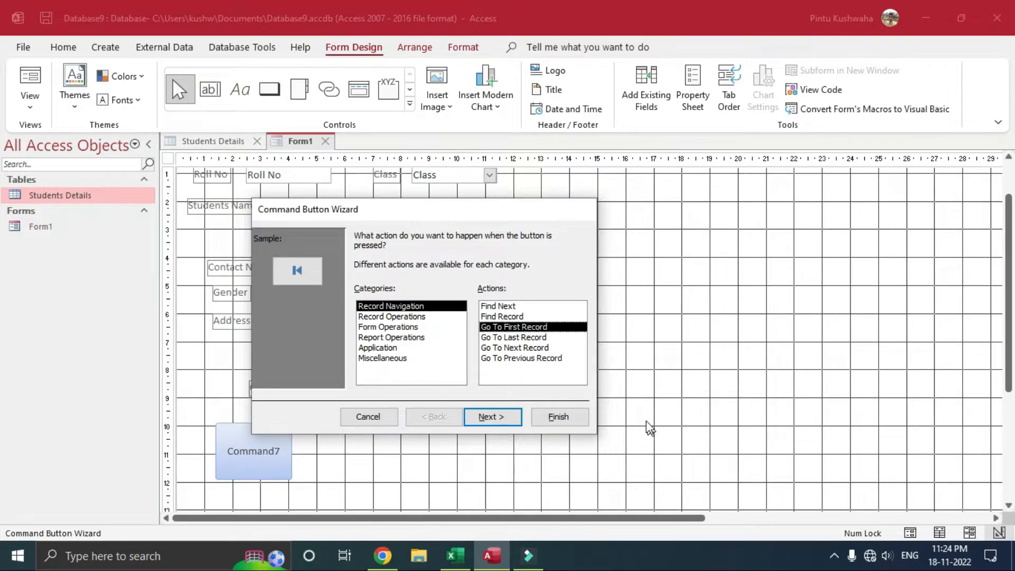
click(486, 418)
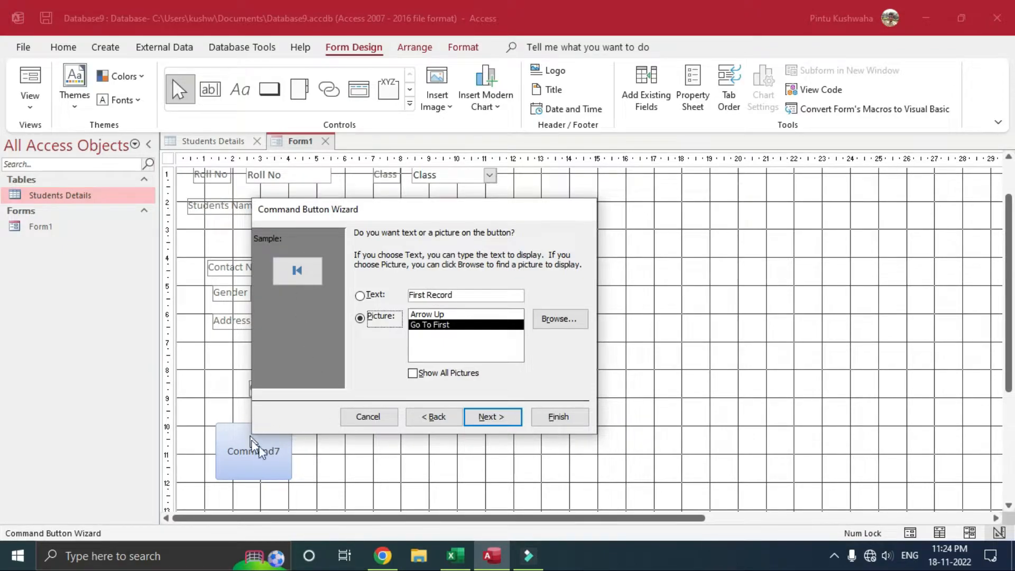
click(483, 298)
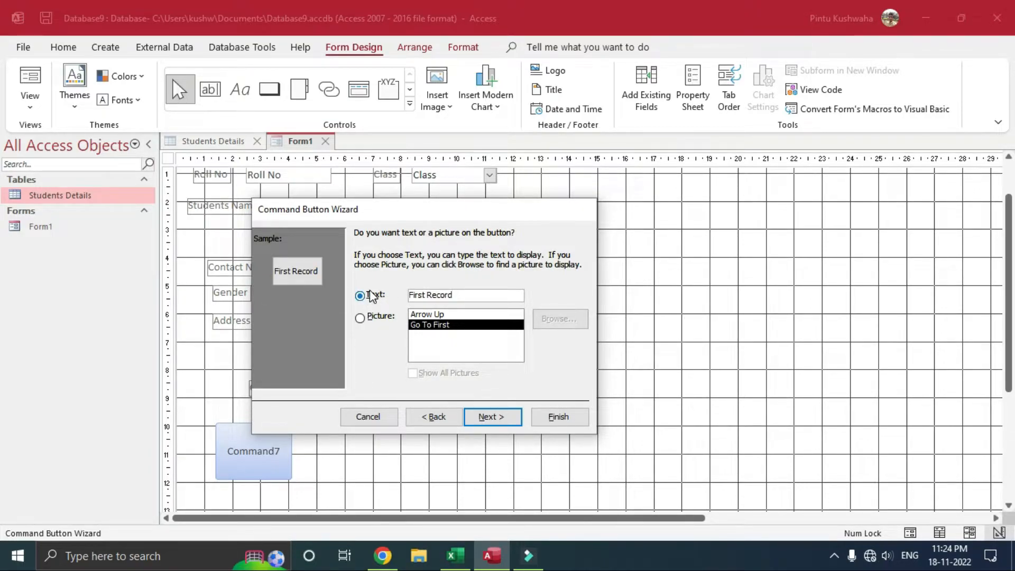
click(361, 318)
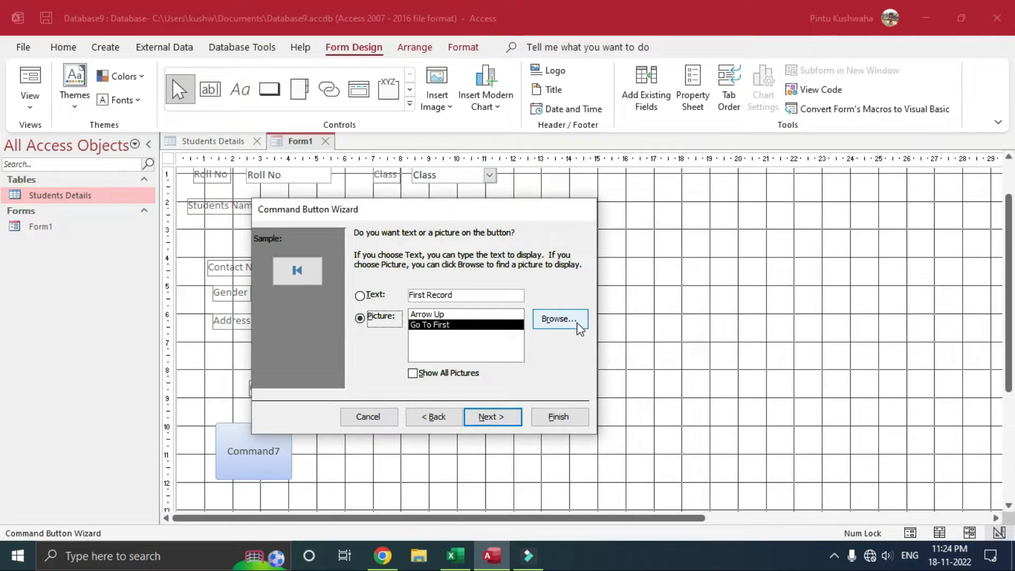
click(562, 415)
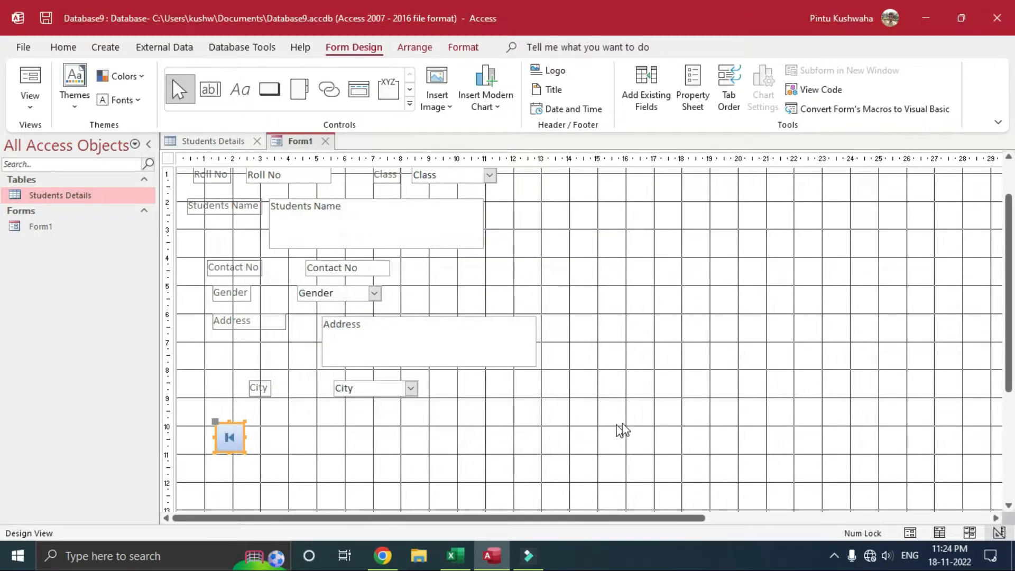
Step: Enlarge the first-record button and draw a second button, Command8, beside it
drag(243, 451, 281, 495)
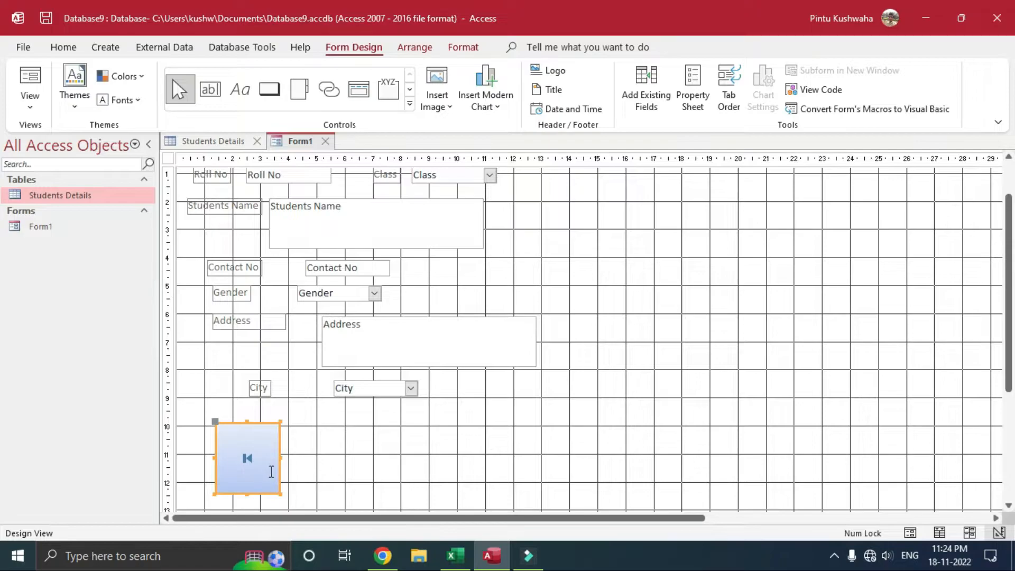
click(280, 97)
drag(291, 423, 387, 490)
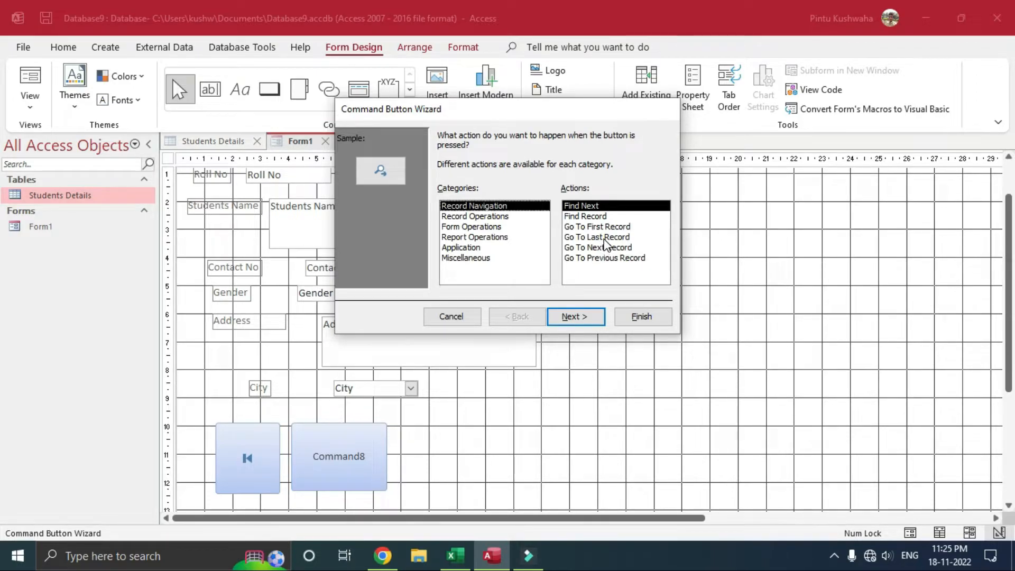
Step: Make the new button a Go To Previous Record button and enlarge it
click(602, 259)
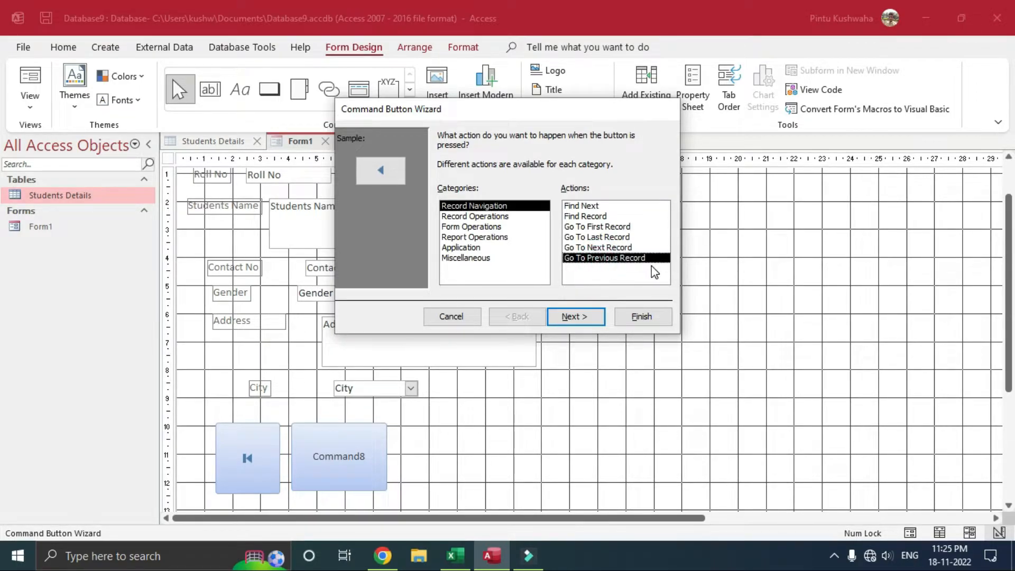
click(641, 317)
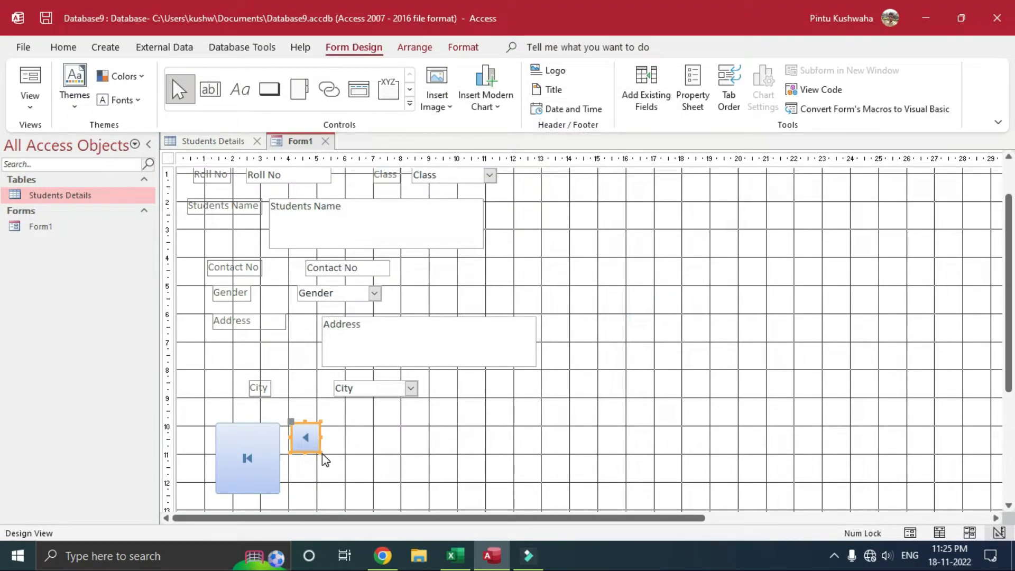
drag(321, 452, 365, 493)
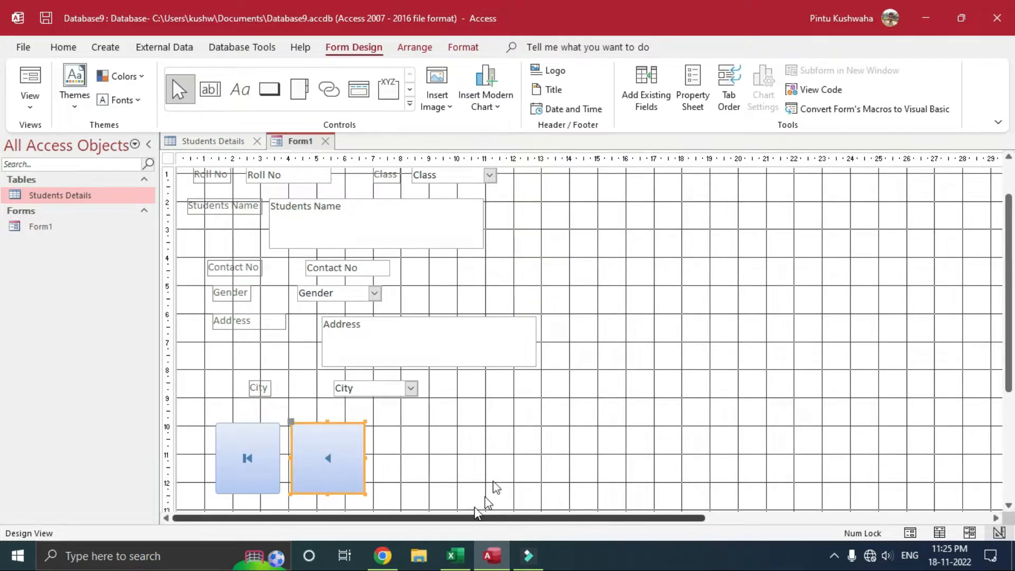
Step: Add a Go To Next Record button beside it, enlarged to match the others
click(269, 89)
drag(374, 423, 463, 497)
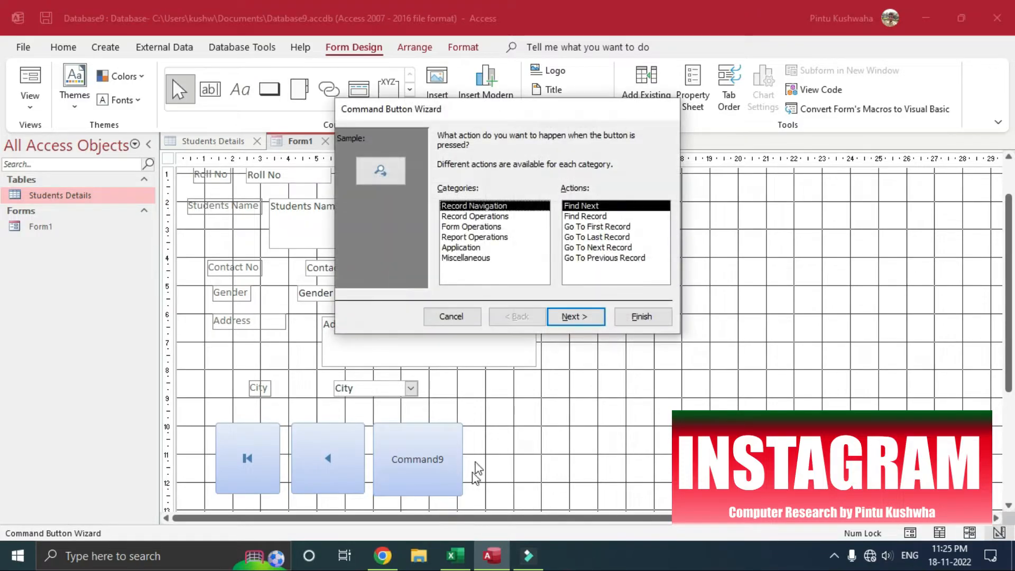
click(595, 249)
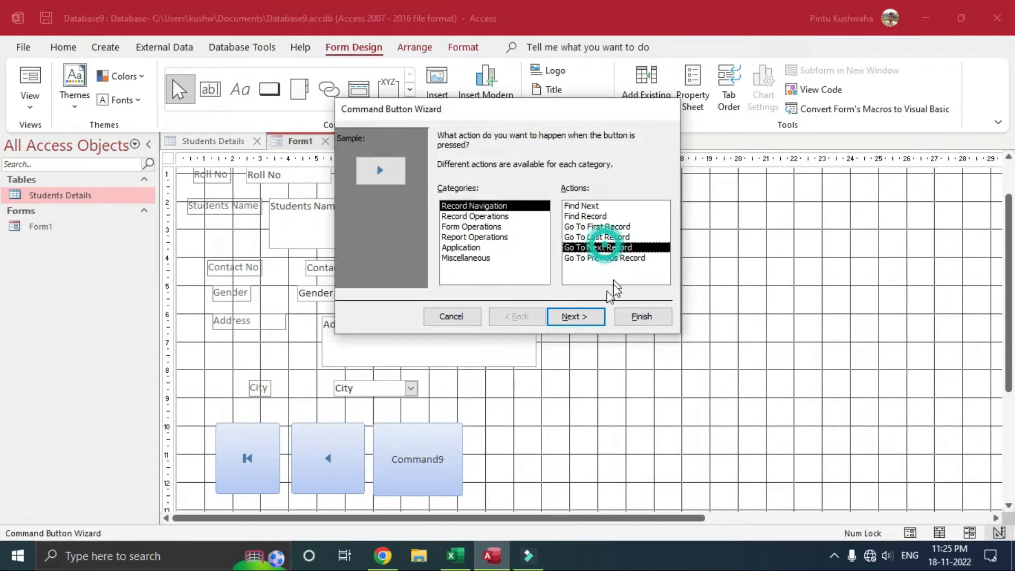
click(634, 320)
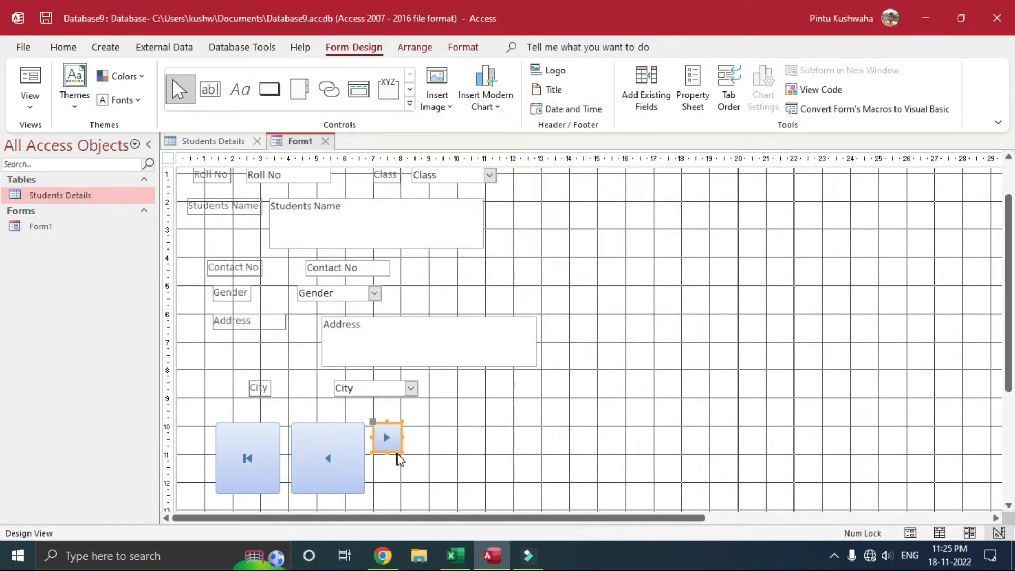
drag(402, 451, 447, 494)
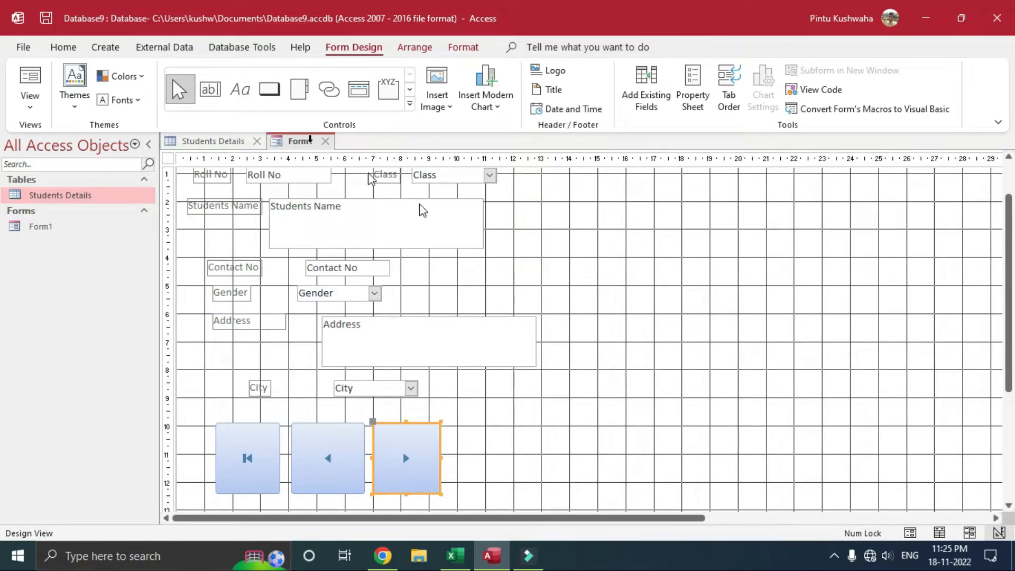
Step: Add a Go To Last Record button after the next-record button and enlarge it
click(268, 90)
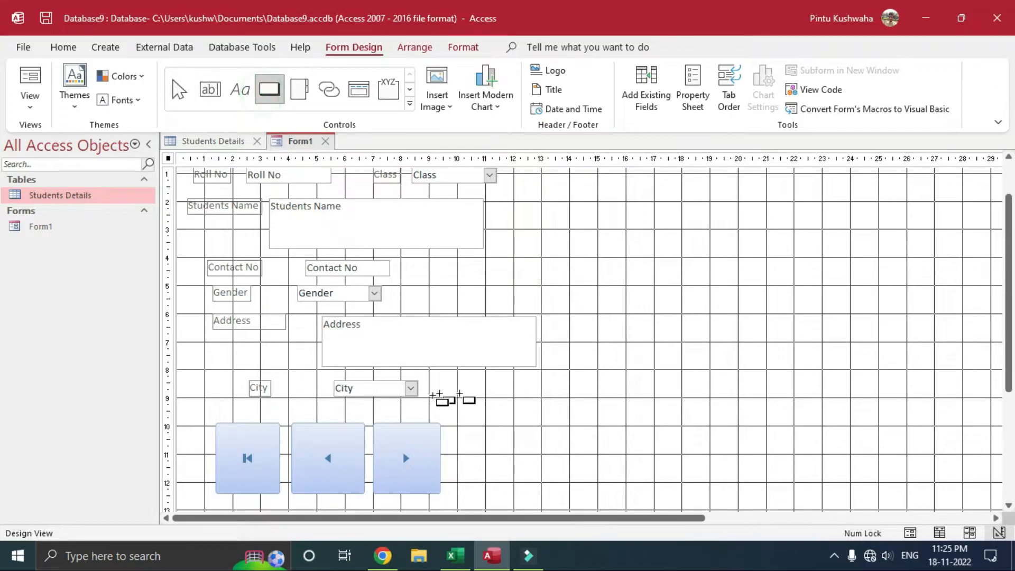
mouse_move(453, 420)
mouse_down()
mouse_move(478, 500)
mouse_move(559, 500)
mouse_move(552, 495)
mouse_up()
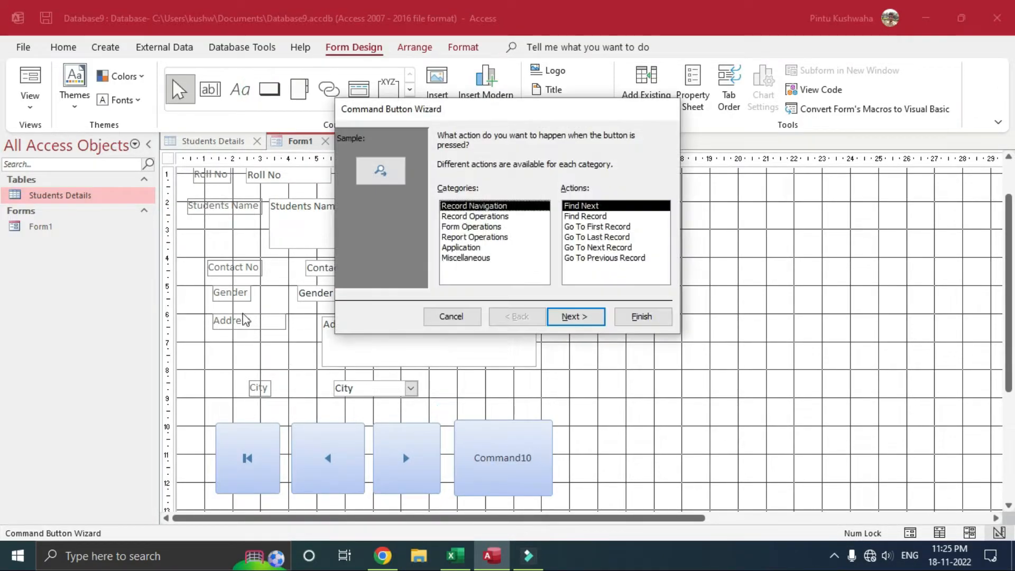
click(620, 238)
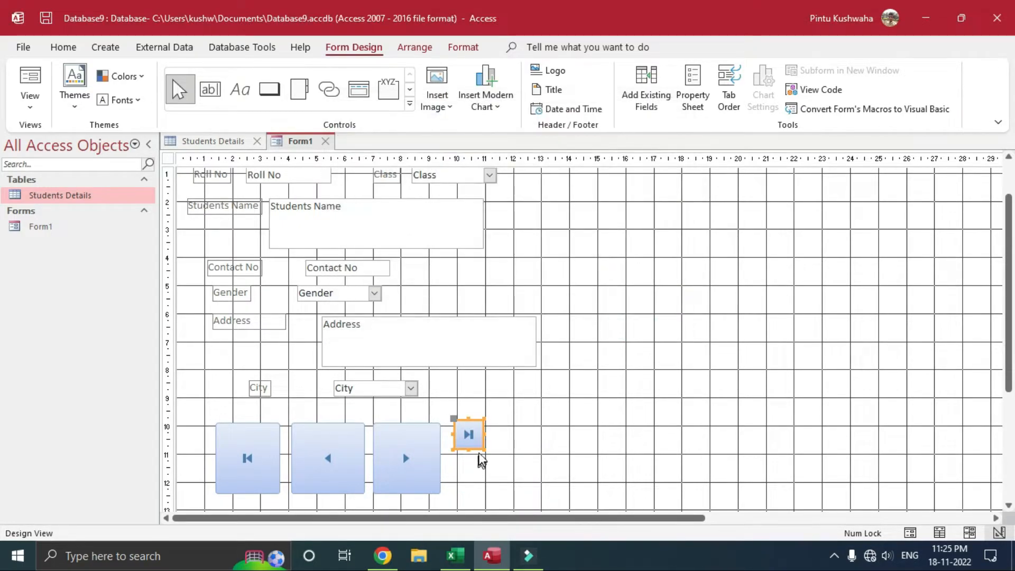
drag(484, 449, 539, 494)
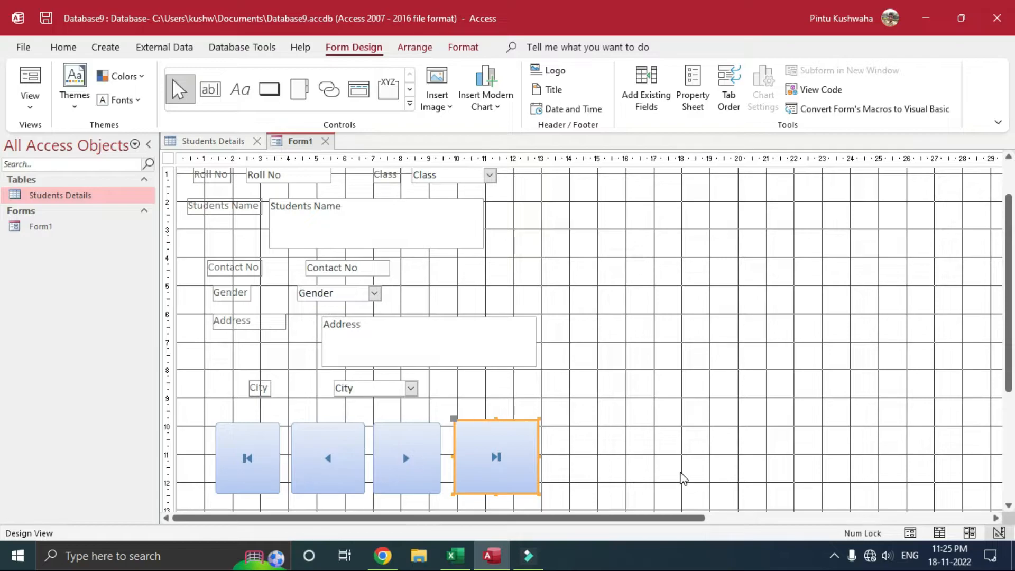
click(561, 452)
Step: Add a Record Operations > Save Record button right of the Address field, then enlarge it
click(269, 89)
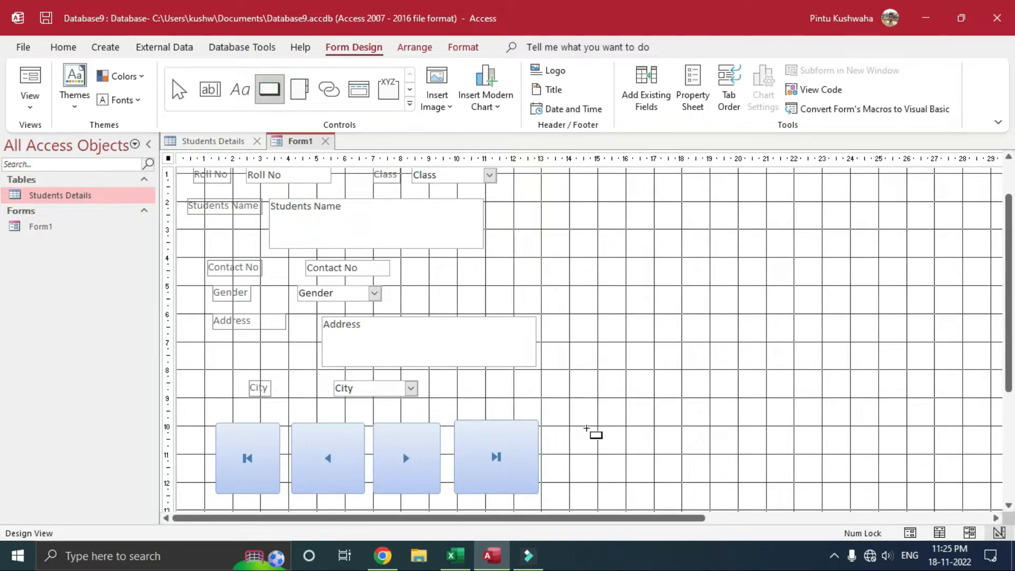
mouse_move(555, 347)
mouse_down()
mouse_move(594, 408)
mouse_move(650, 411)
mouse_up()
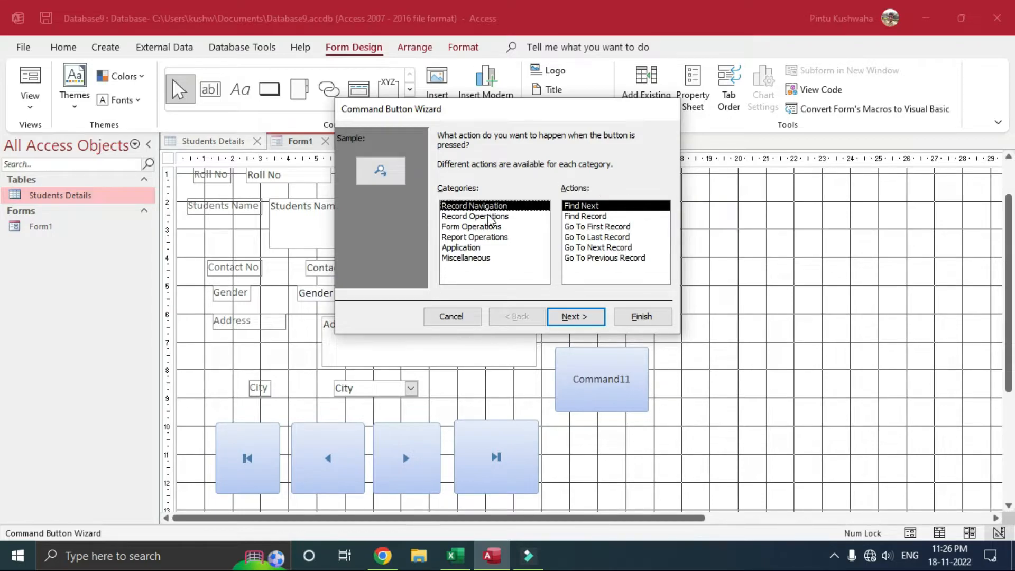
click(497, 217)
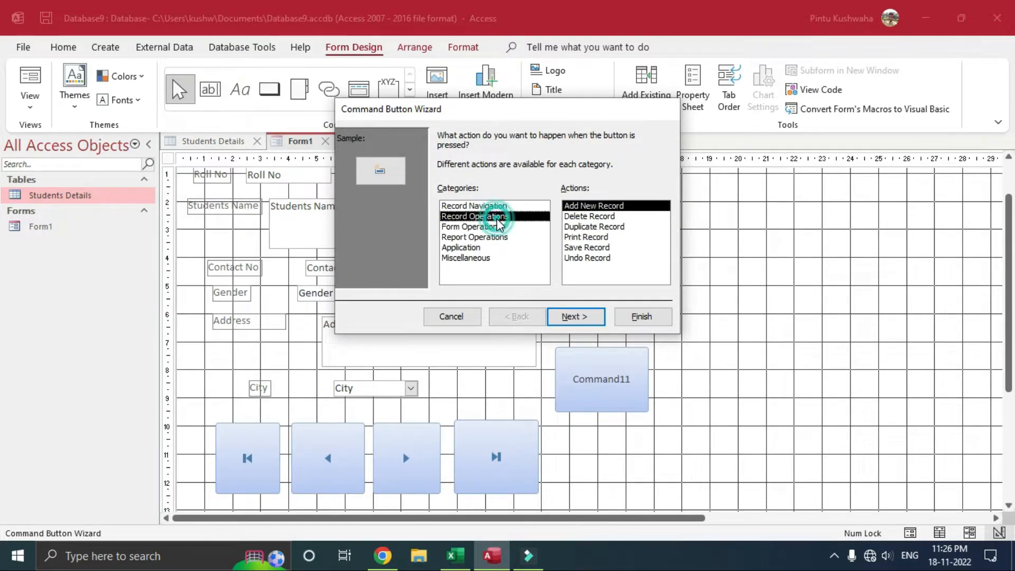
click(599, 249)
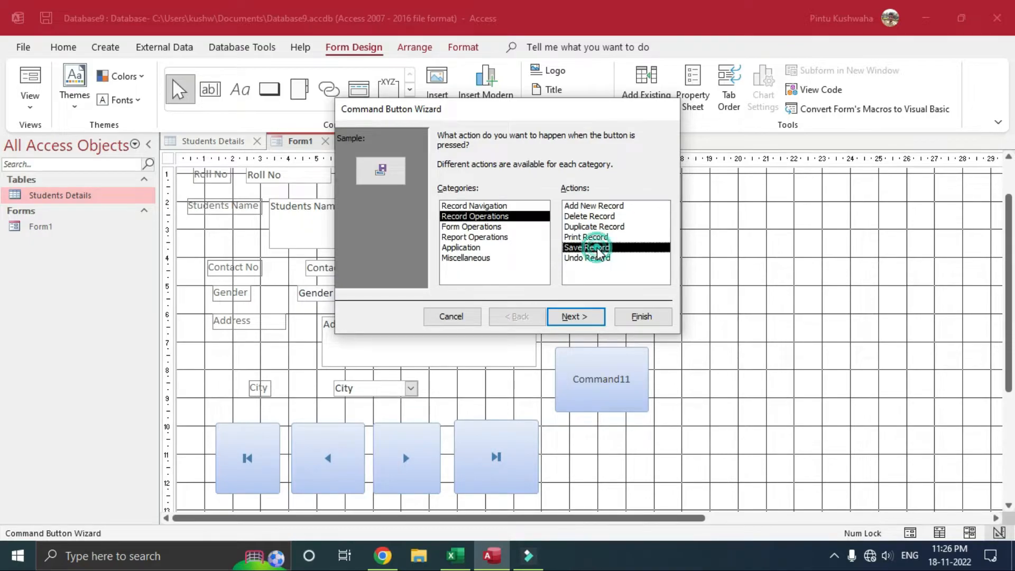
click(652, 322)
drag(584, 373, 649, 409)
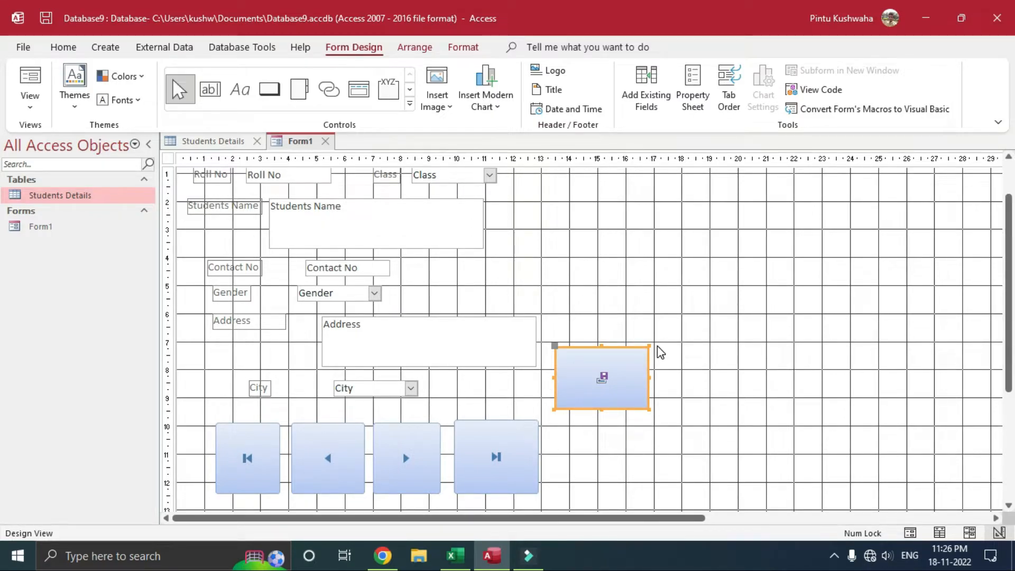
Step: Add an enlarged Add New Record picture button beside the last-record button, keeping the picture without a caption
click(269, 89)
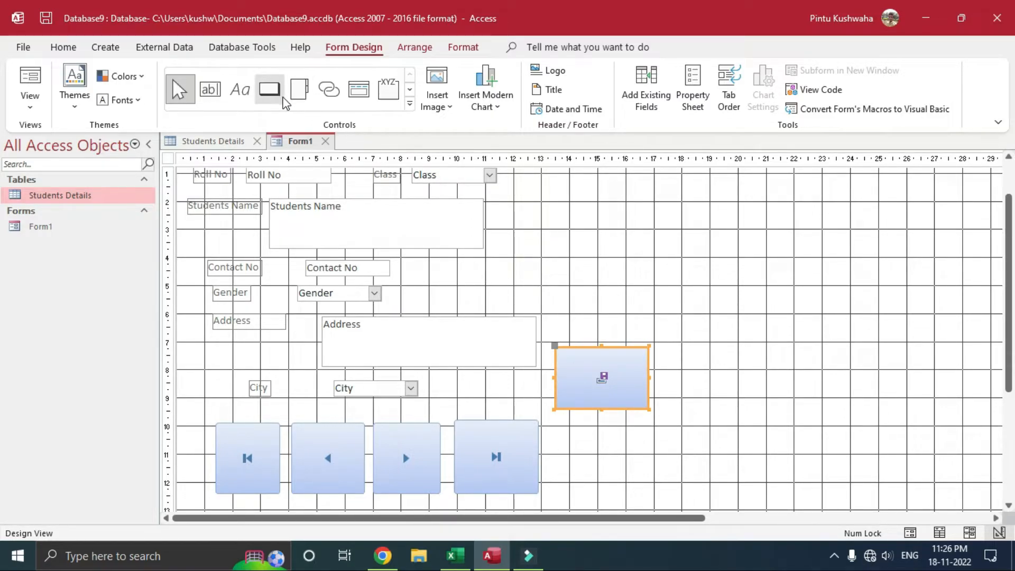
mouse_move(547, 420)
mouse_down()
mouse_move(700, 469)
mouse_move(718, 495)
mouse_up()
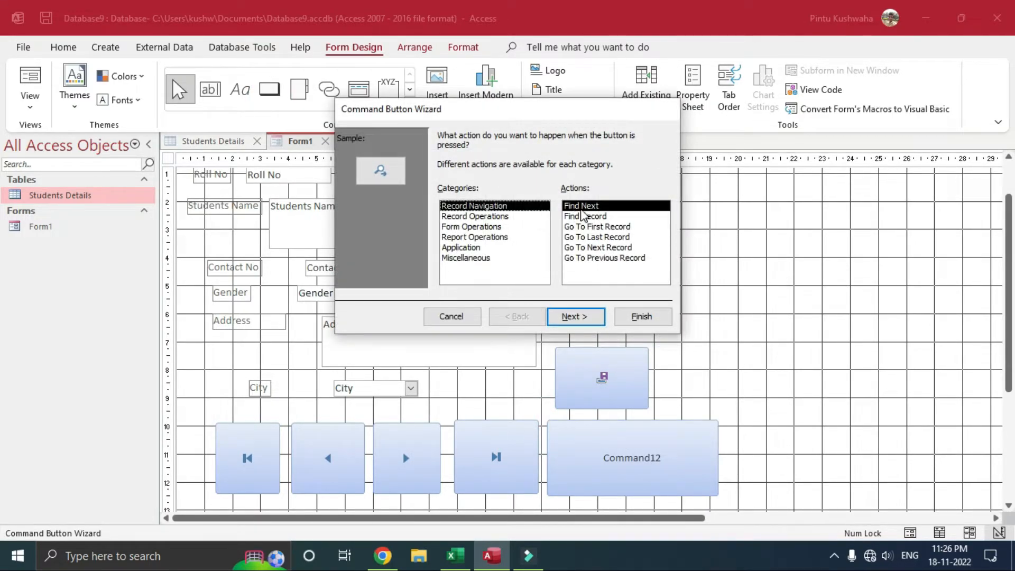
click(472, 218)
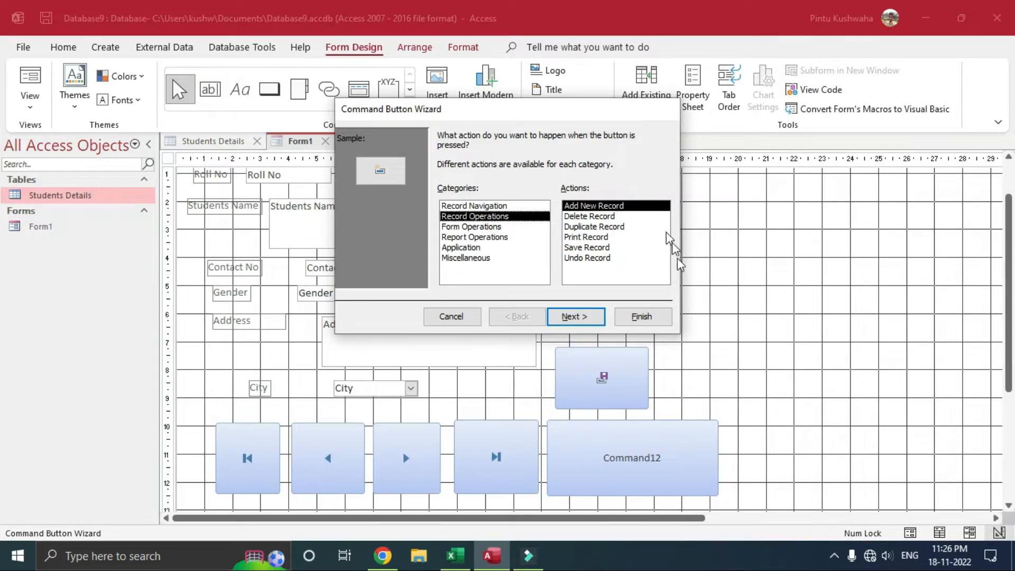
click(658, 317)
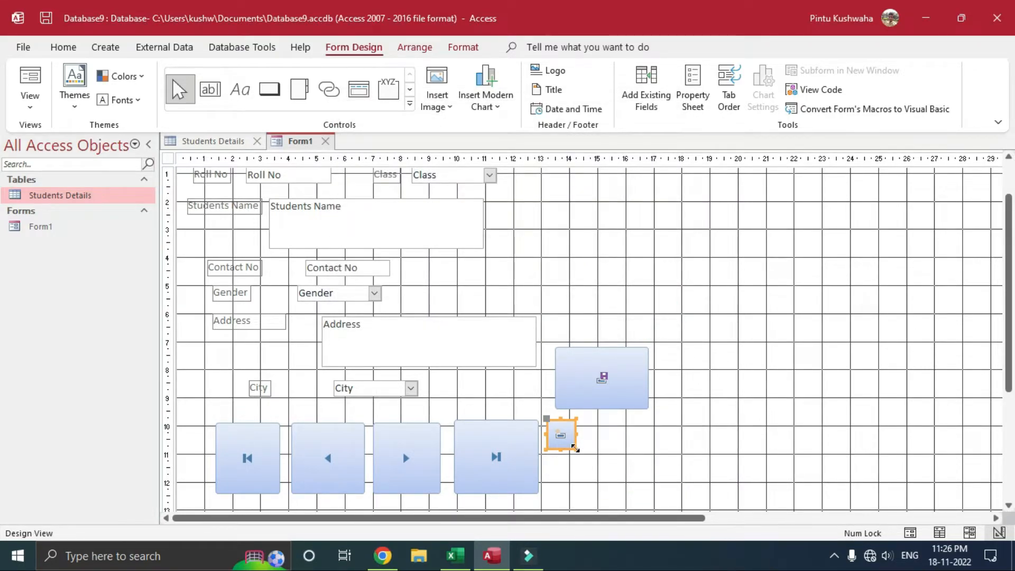
drag(576, 449, 667, 491)
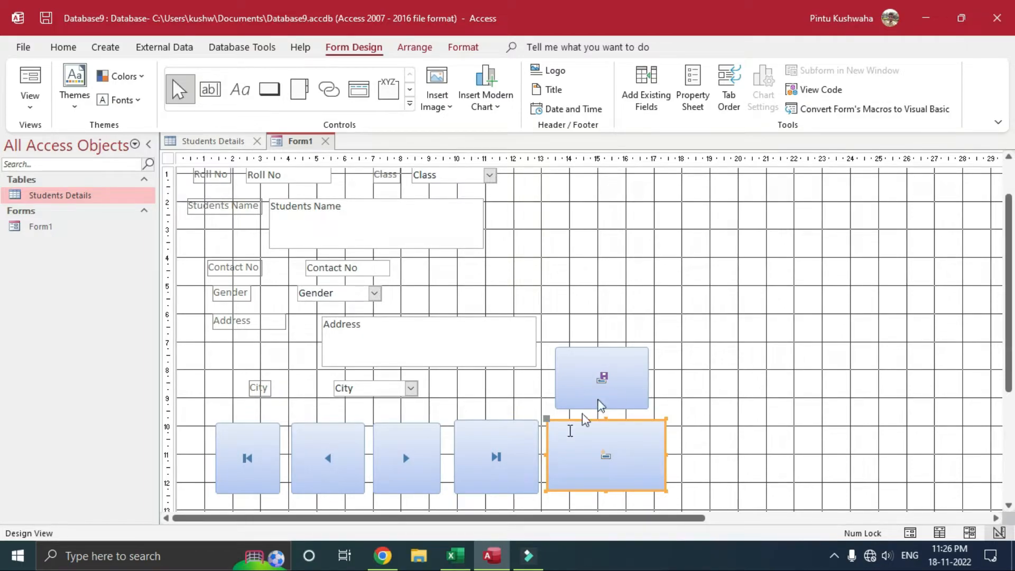
click(619, 460)
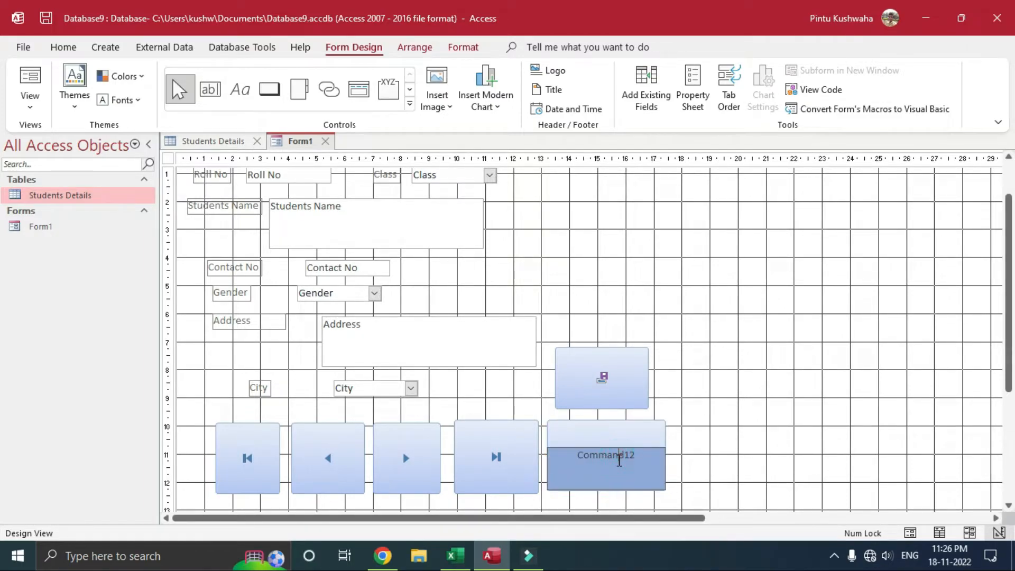
double_click(638, 456)
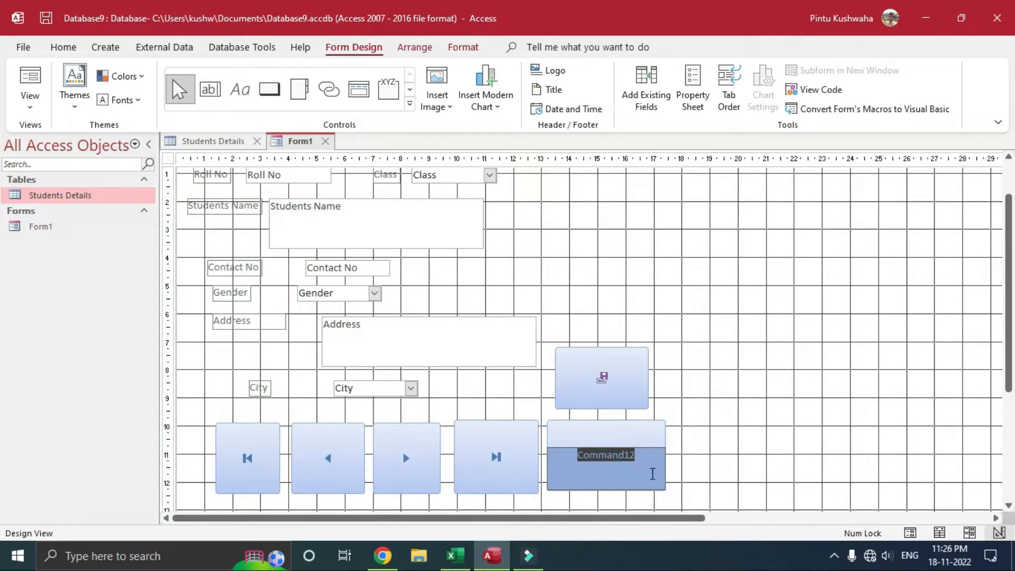
click(696, 468)
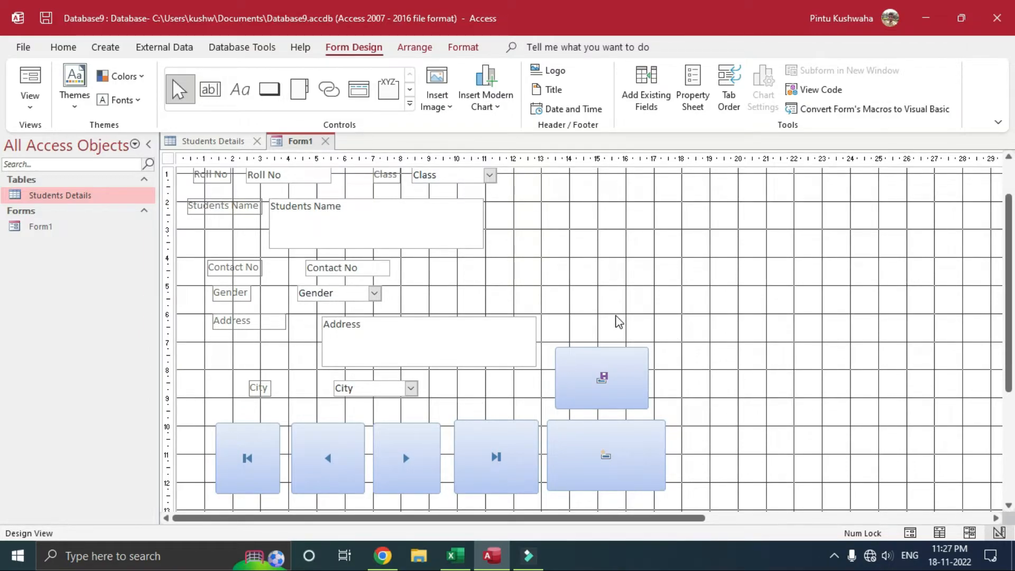
Step: Add an enlarged Record Operations > Delete Record button right of Students Name, above Save
click(270, 90)
drag(572, 227, 646, 317)
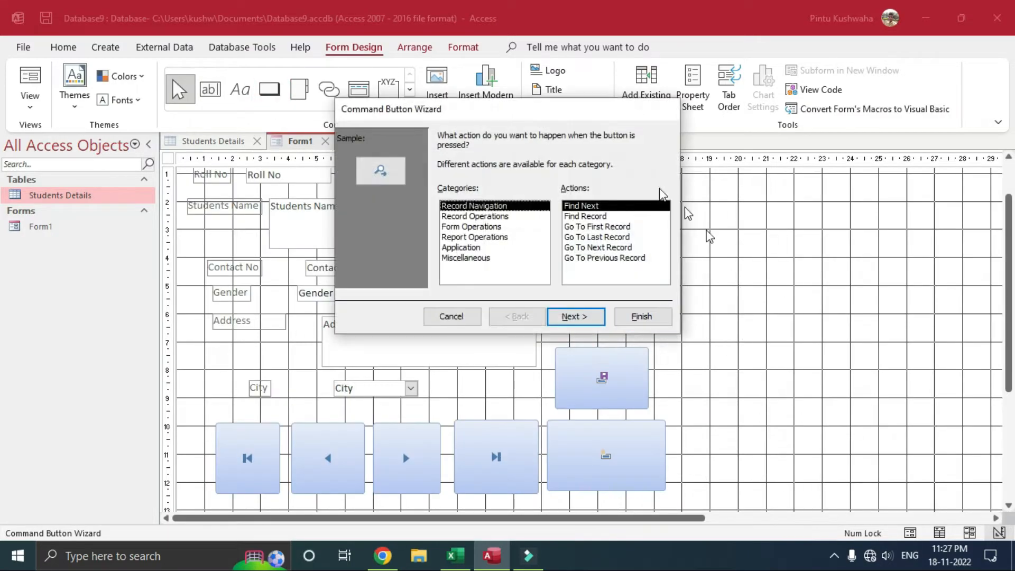
click(479, 216)
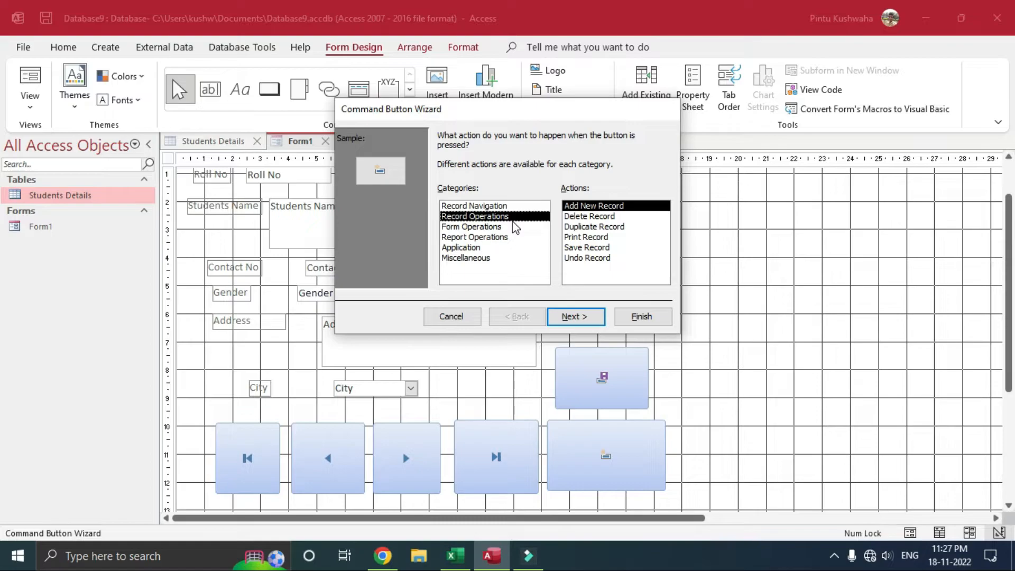
click(608, 217)
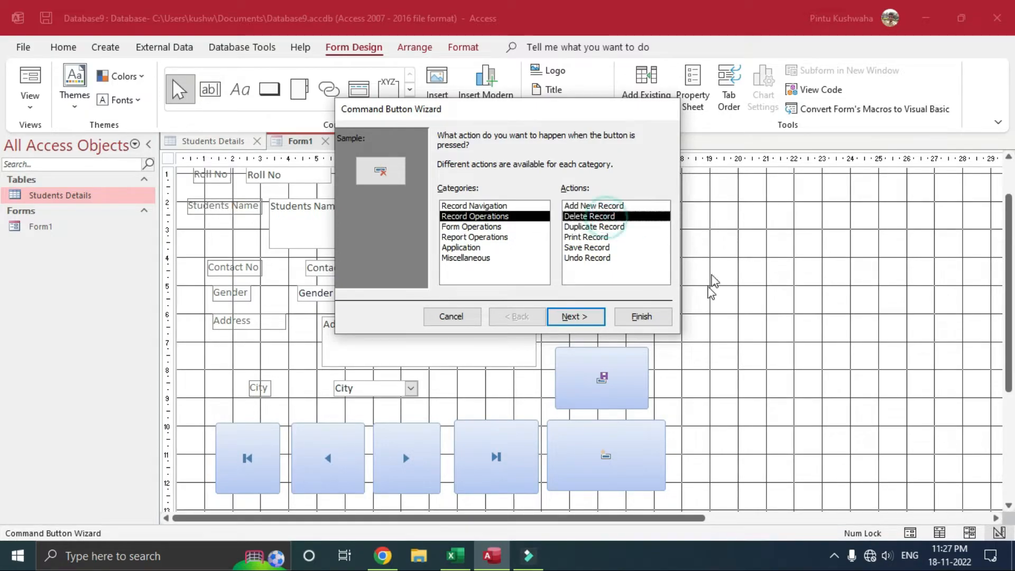
click(632, 318)
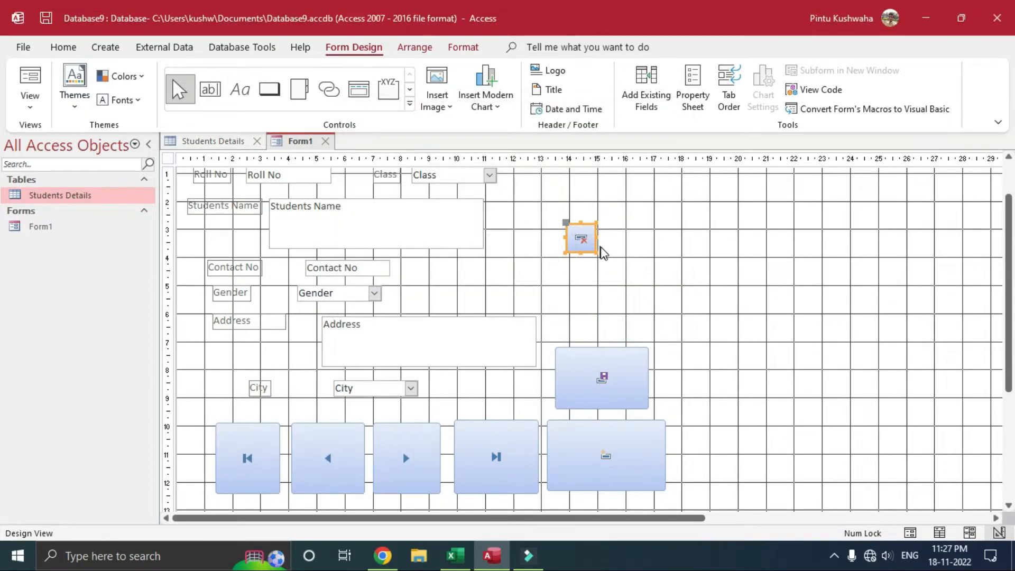
drag(596, 252, 670, 343)
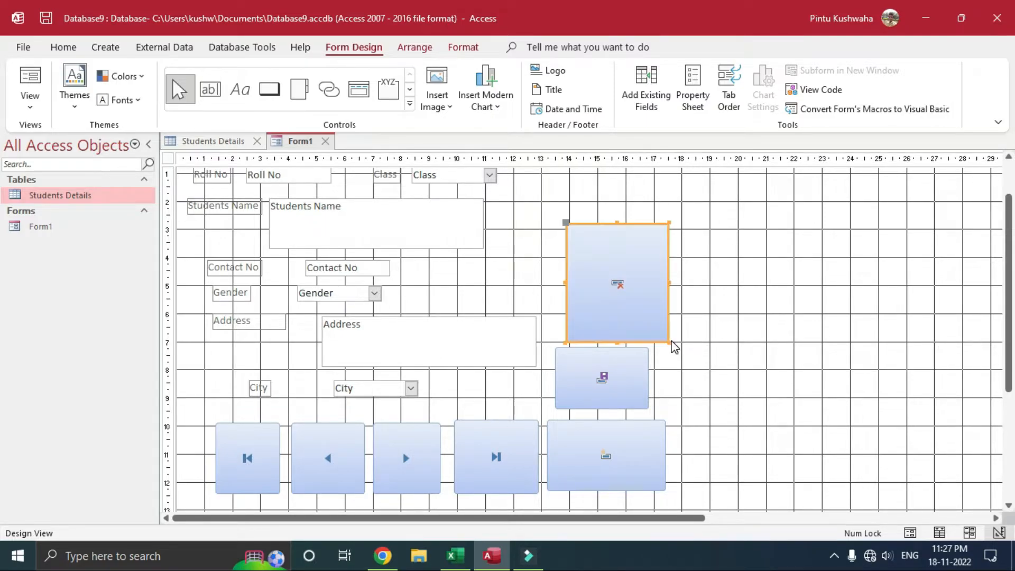
click(681, 281)
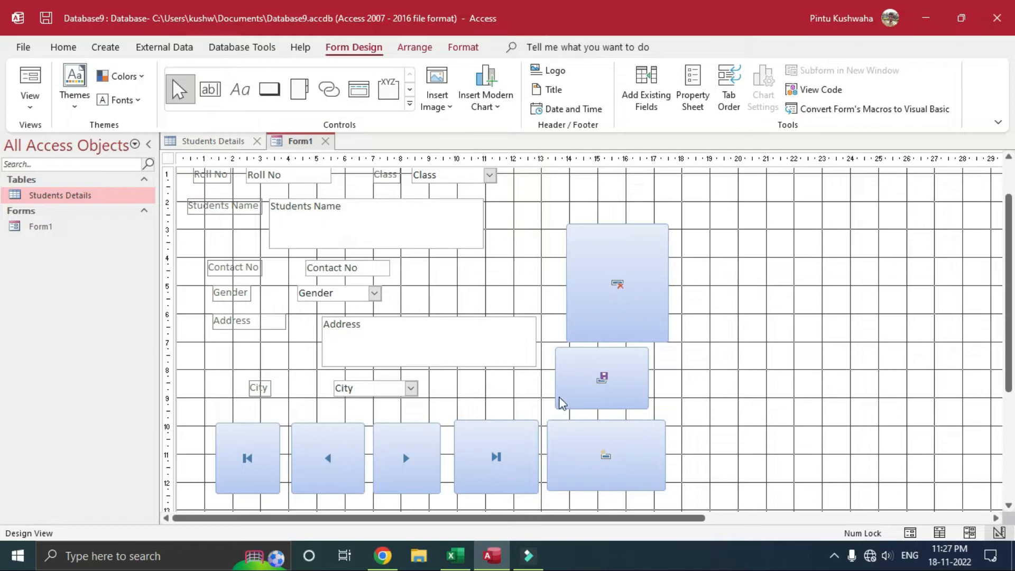
scroll(443, 424, up, 2)
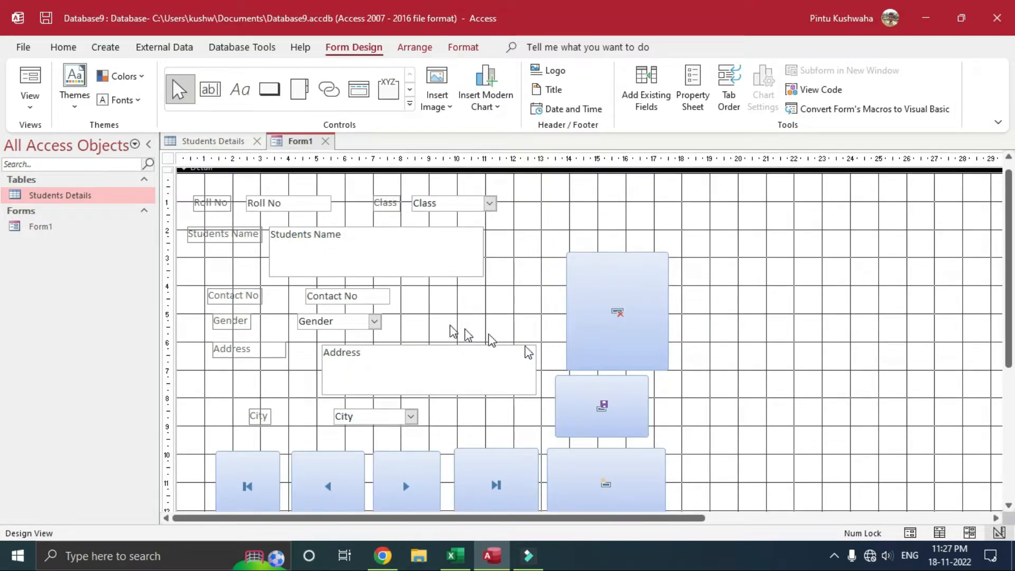
Step: Save the form design and switch Form1 to Layout View
right_click(299, 146)
click(318, 154)
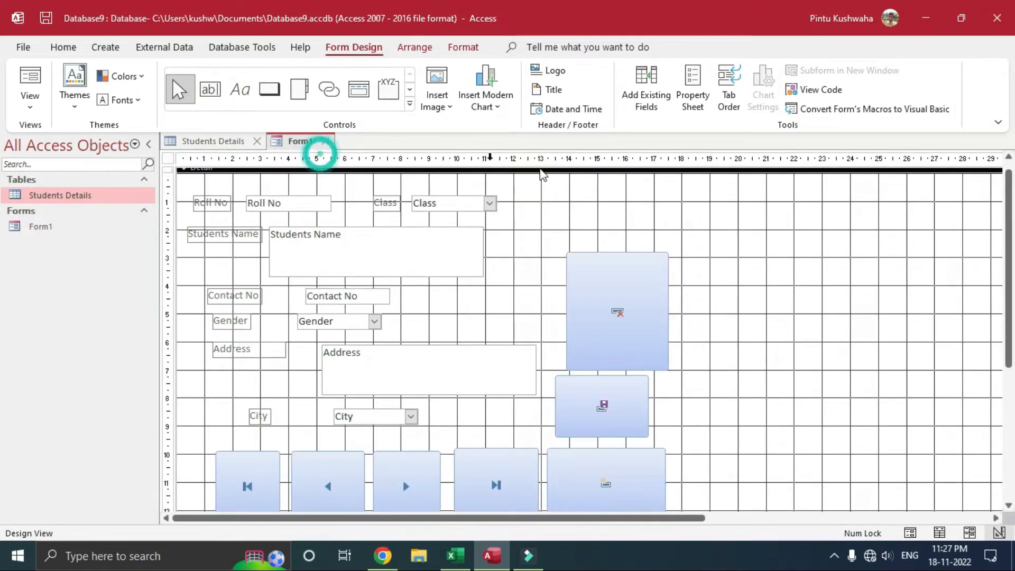
click(31, 94)
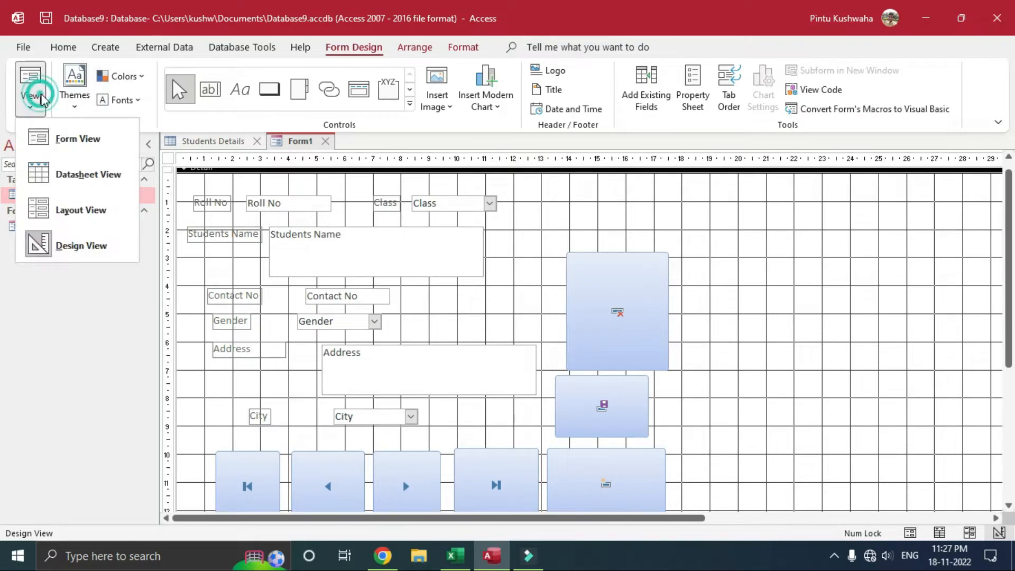
click(108, 211)
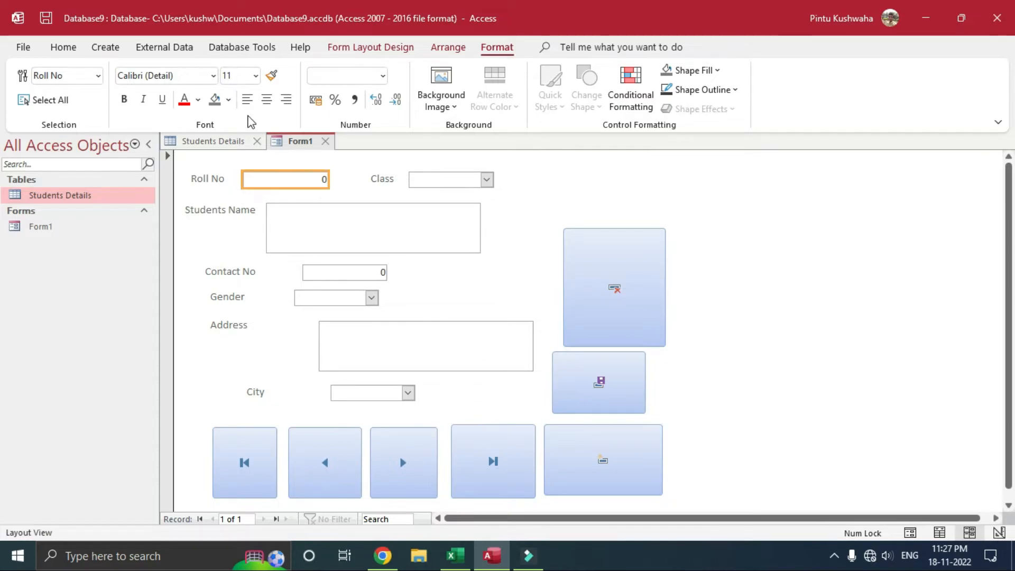
Step: Make the Roll No value text light blue-grey, then select the Address label
click(198, 99)
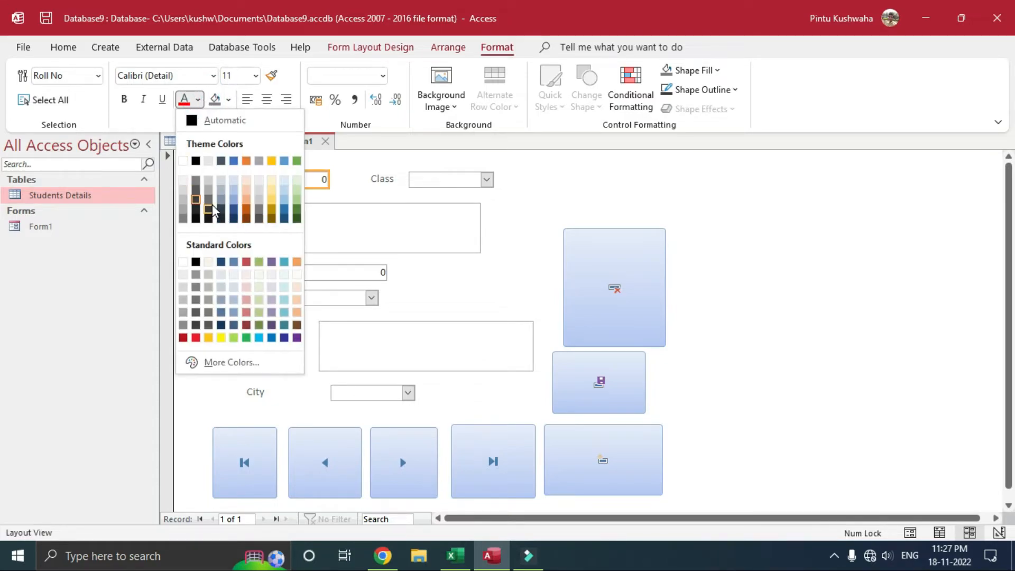
click(234, 300)
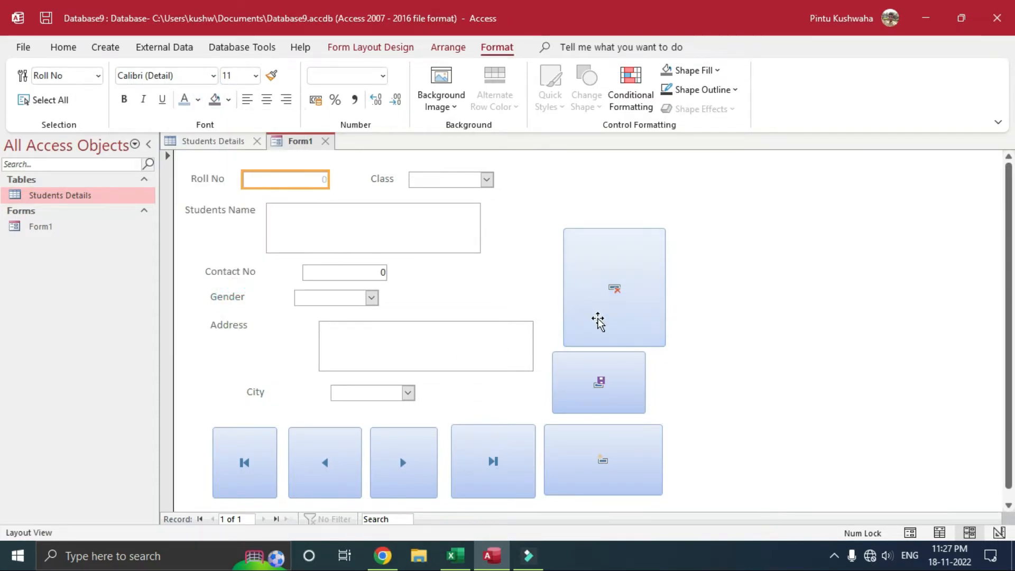
click(317, 180)
click(422, 180)
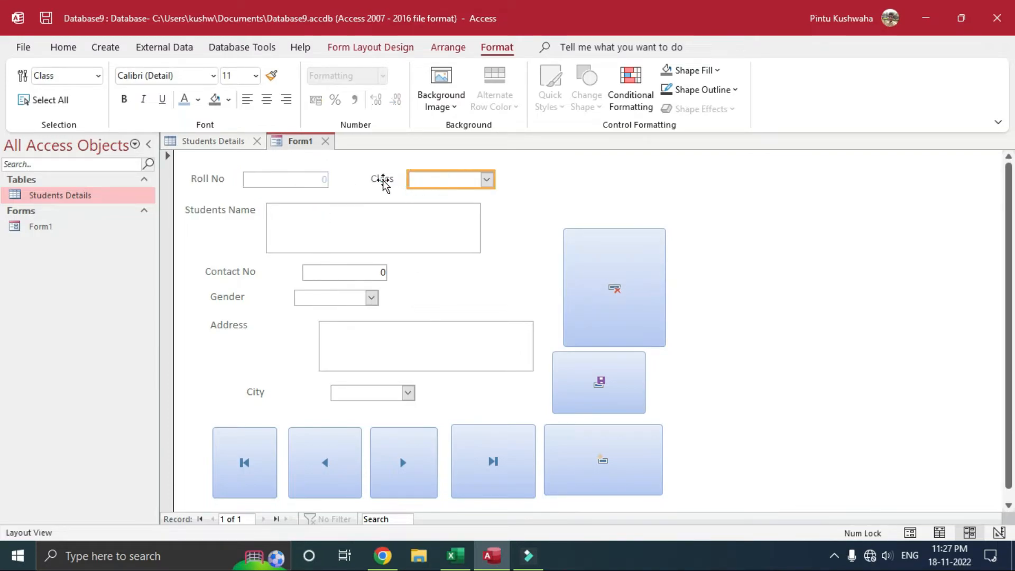
click(382, 180)
click(208, 170)
click(216, 182)
click(237, 260)
click(235, 278)
click(235, 324)
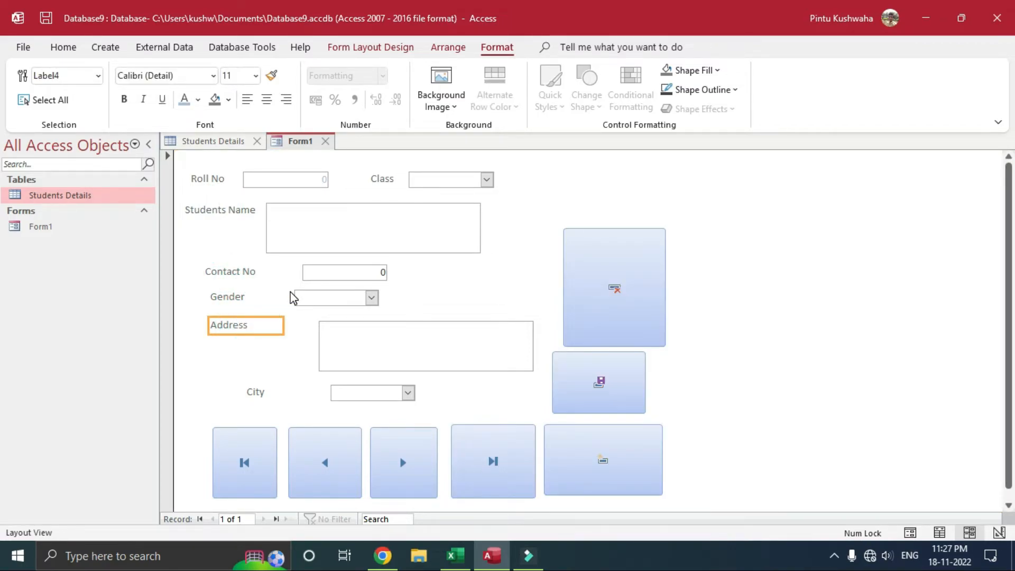
Step: Give the Address label a light blue shape fill, leaving its outline unchanged, and deselect it
click(709, 71)
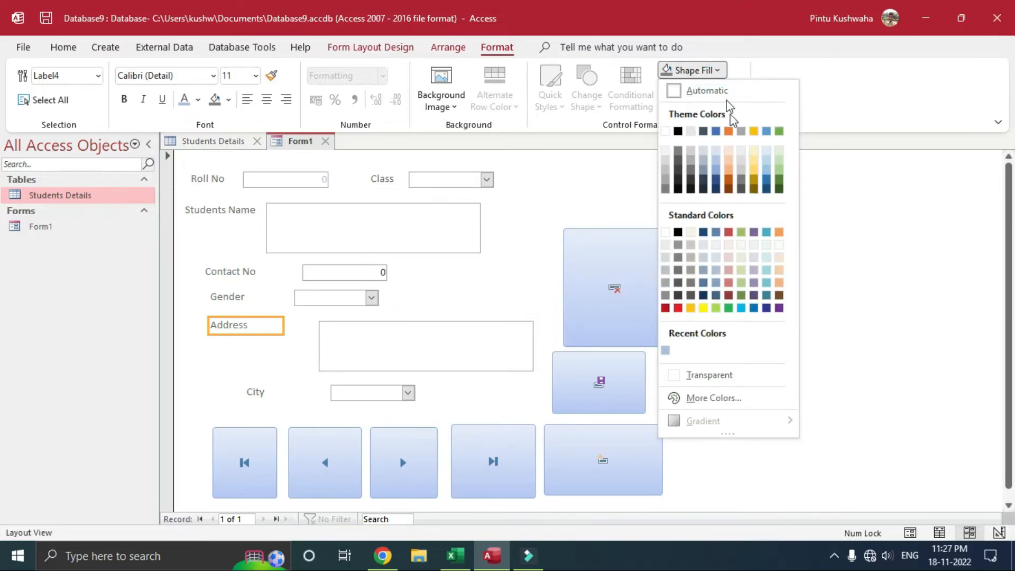
click(717, 271)
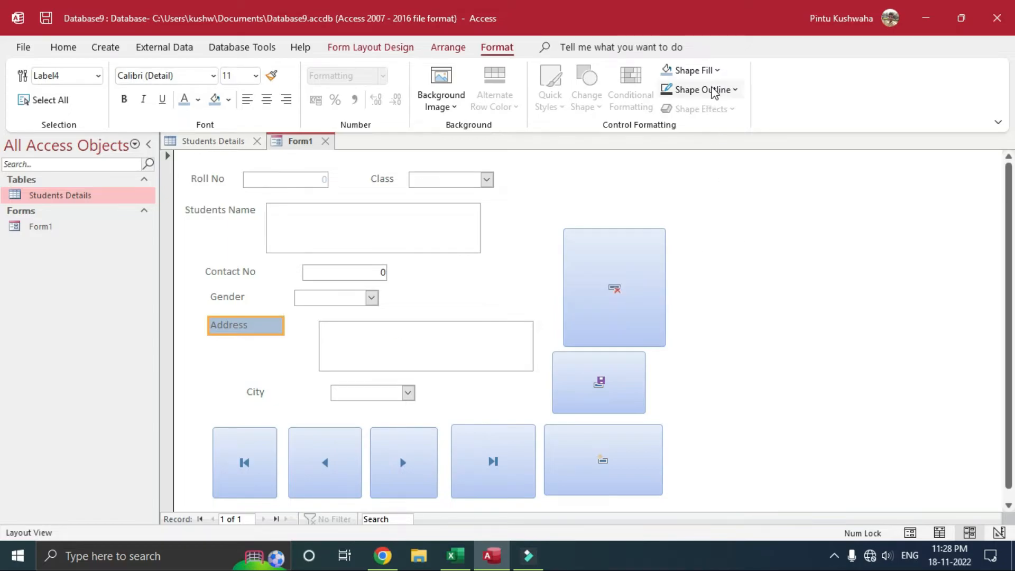
click(709, 90)
click(663, 155)
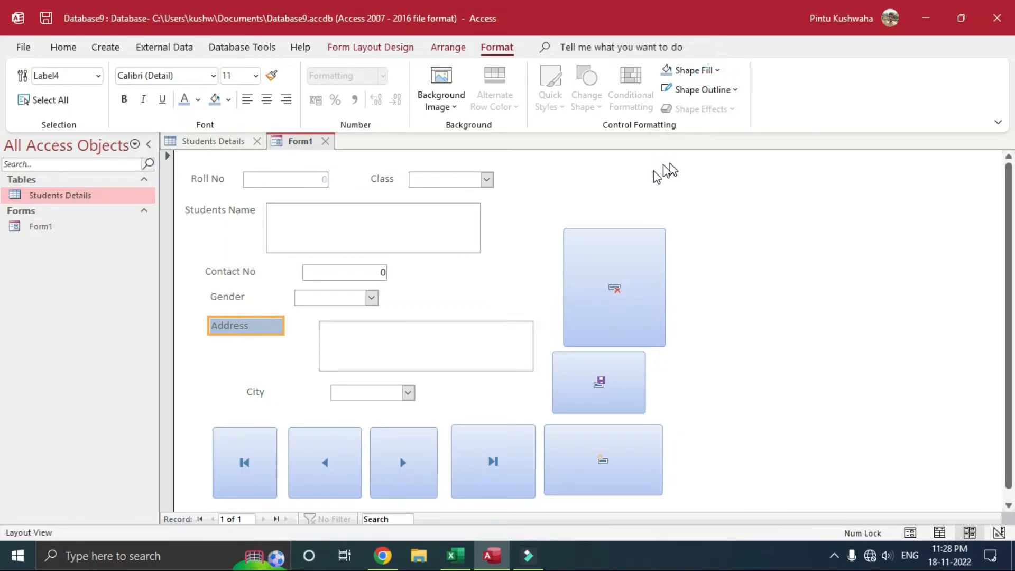
click(285, 344)
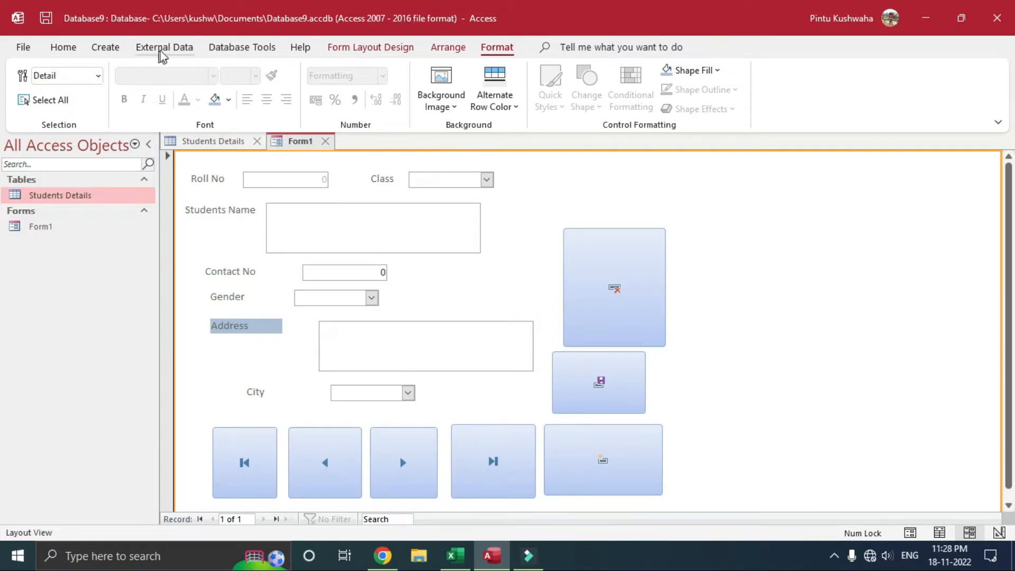
Step: Switch Form1 to Form View from the Home tab's View menu
click(101, 50)
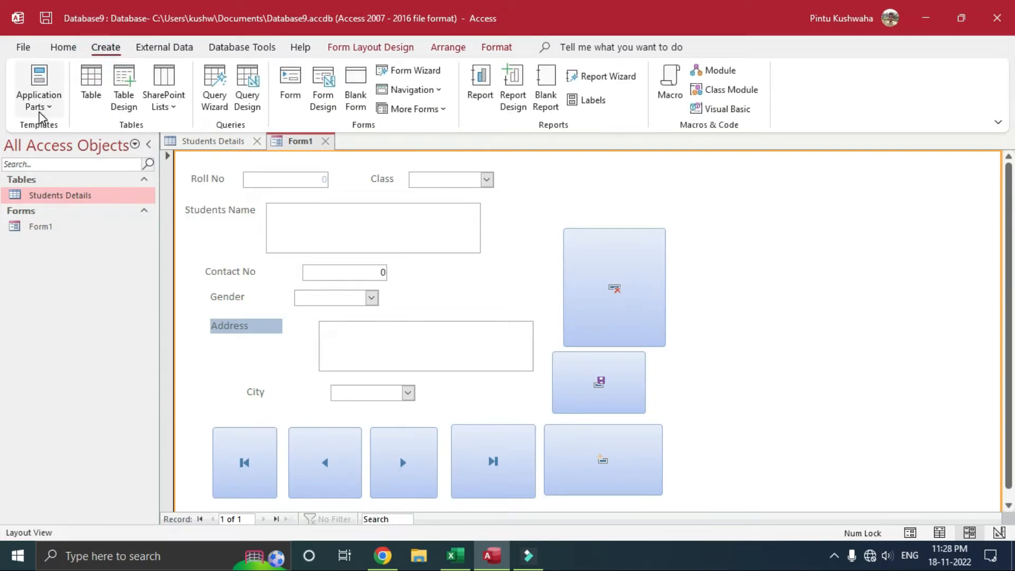
click(38, 110)
click(40, 113)
click(75, 50)
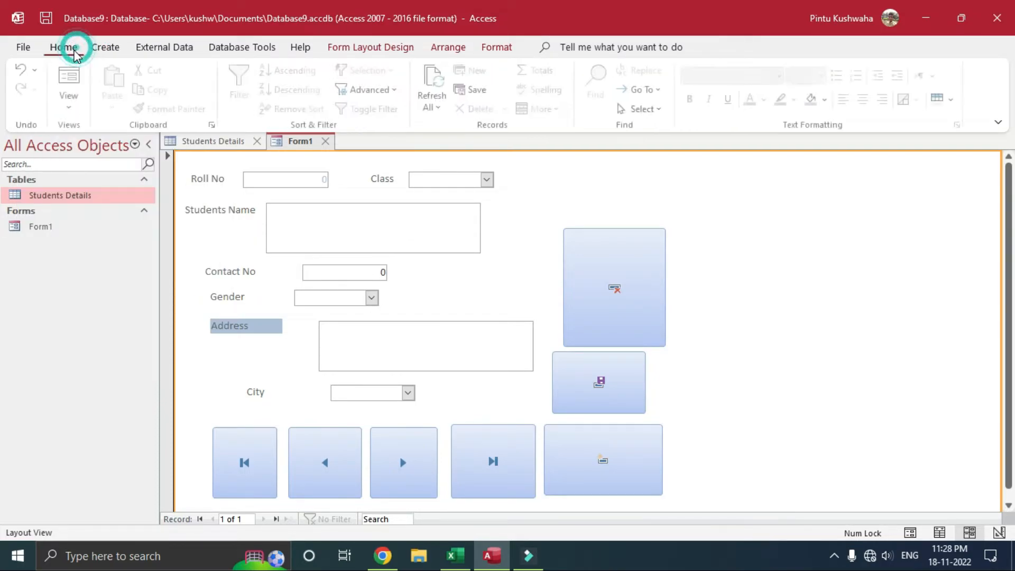
click(81, 109)
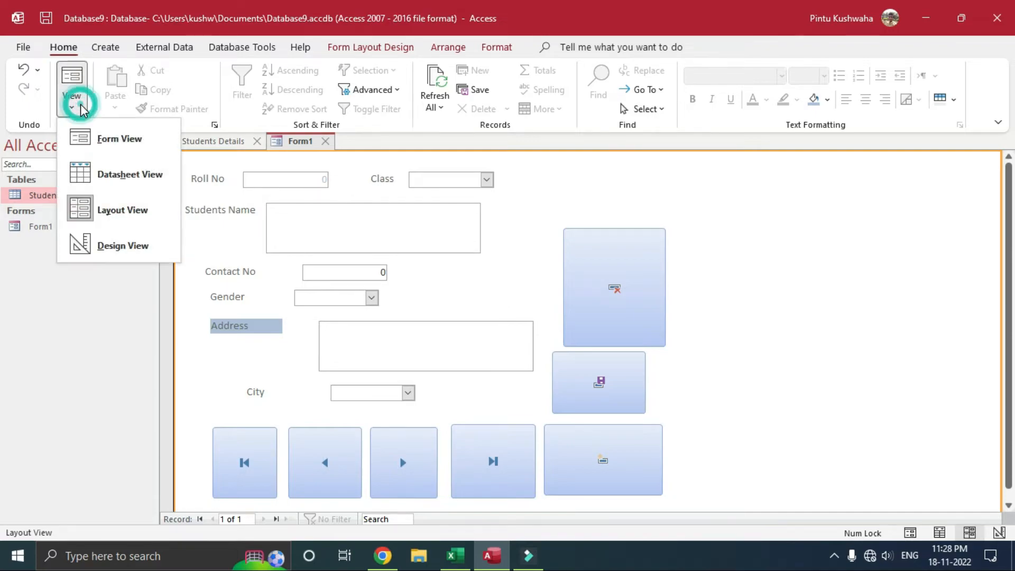
click(119, 144)
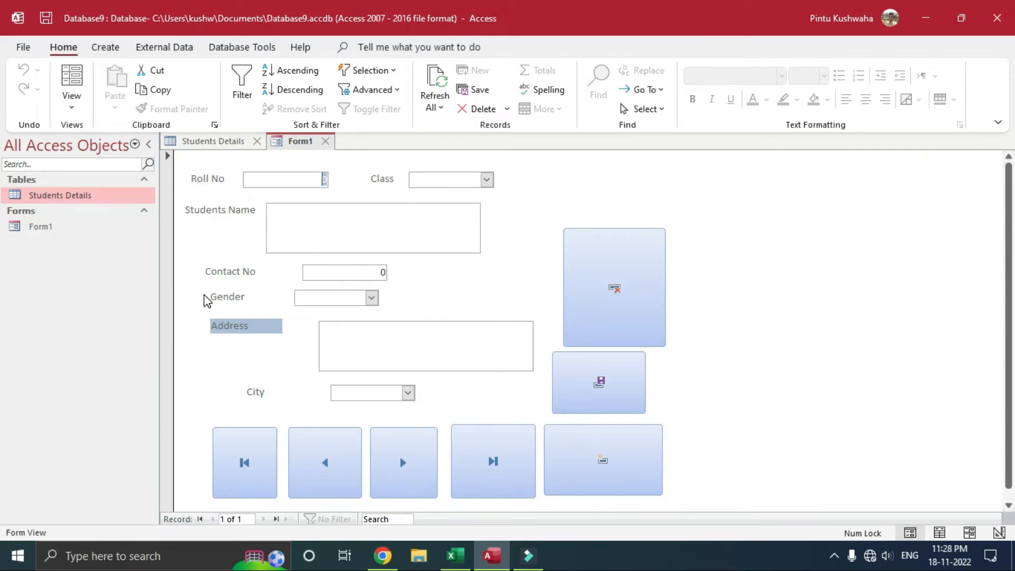
Step: Go to the last record and enter a Roll No with Class 10th
click(483, 454)
click(306, 180)
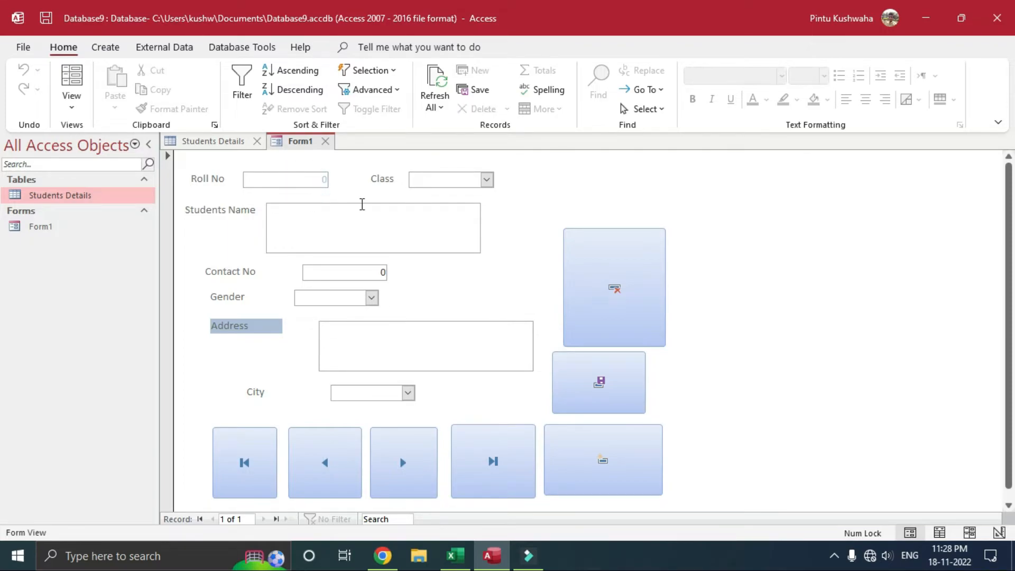
text(10000)
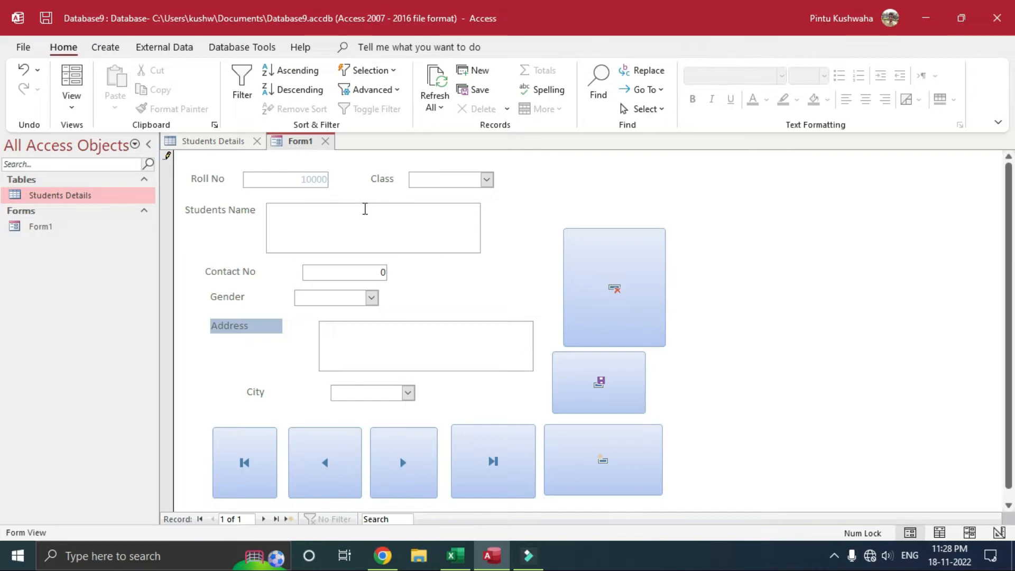
click(486, 179)
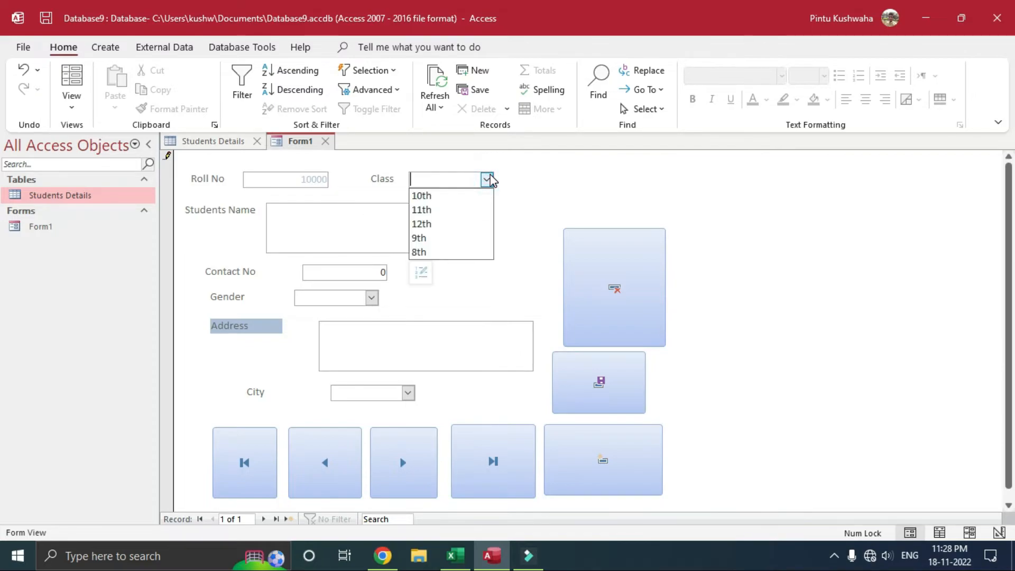
click(453, 195)
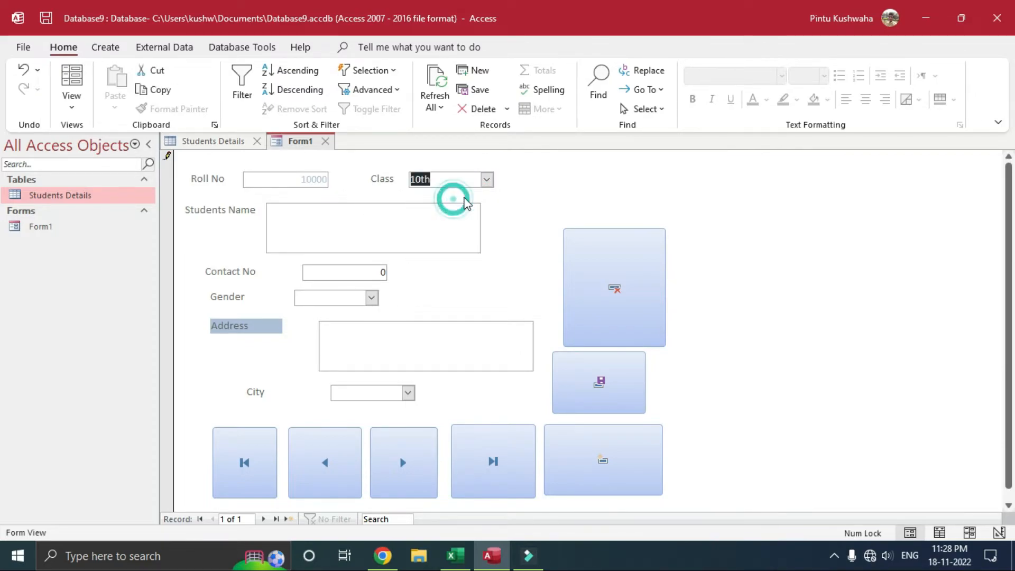
Step: Fill in name, contact number, gender Male, address 'wdef' and city Adytapur
click(333, 220)
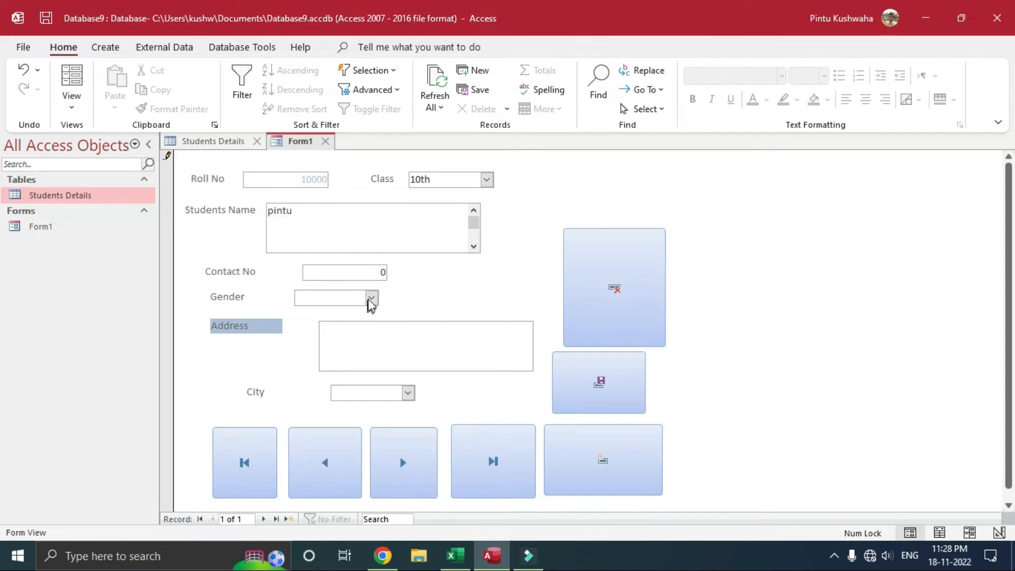
click(368, 271)
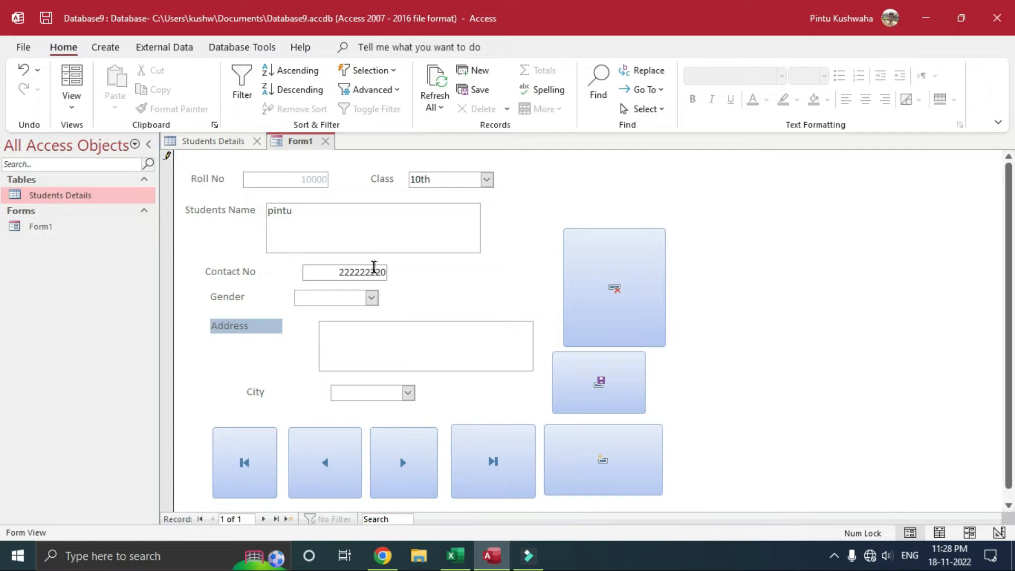
click(372, 298)
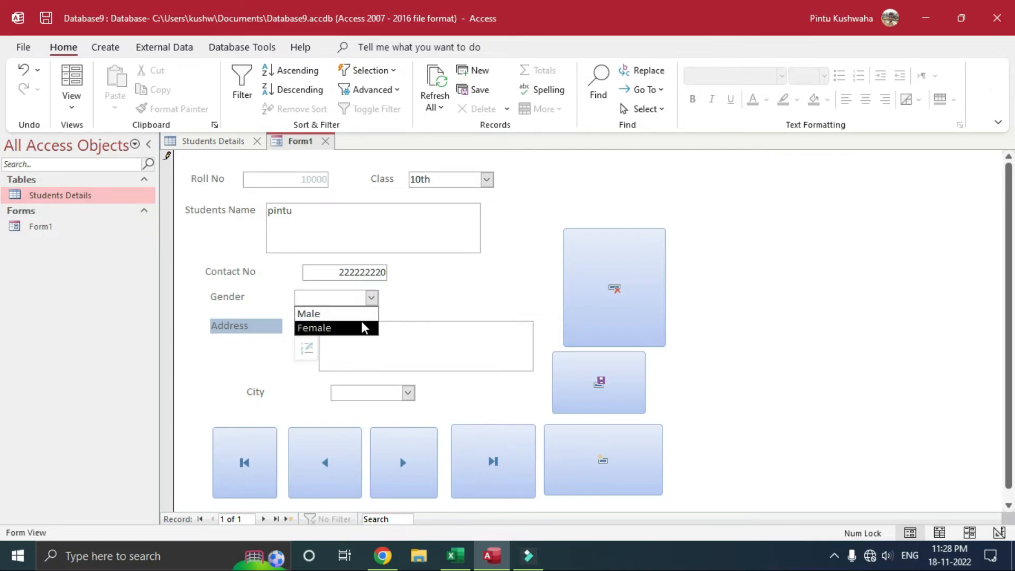
click(362, 313)
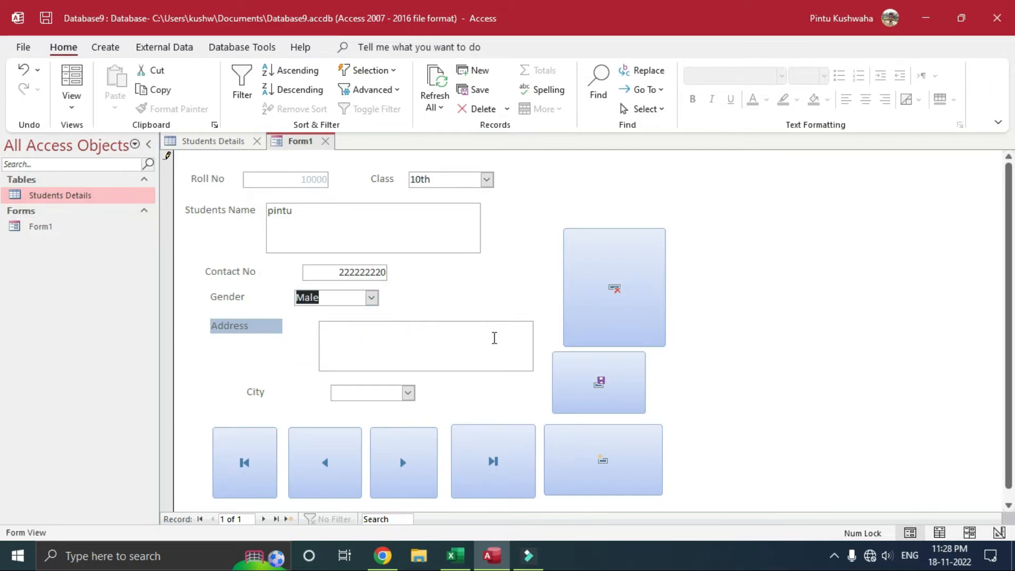
click(388, 343)
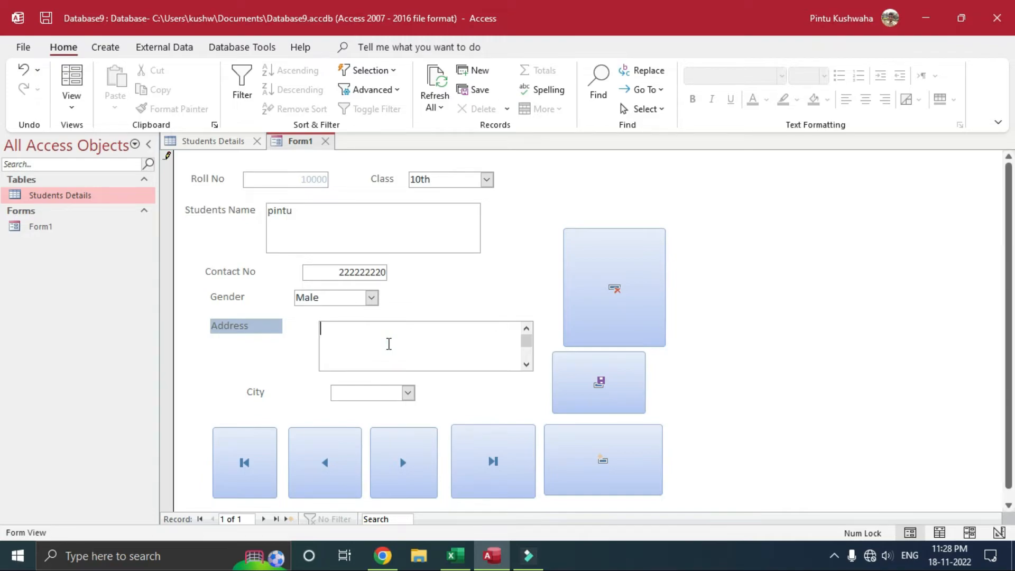
text(wdef)
click(408, 393)
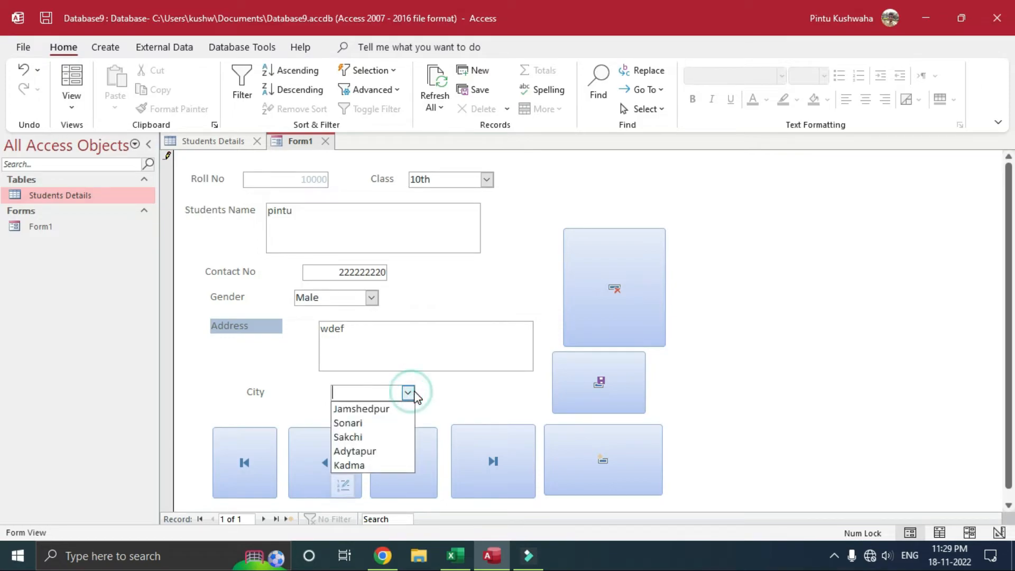
click(385, 451)
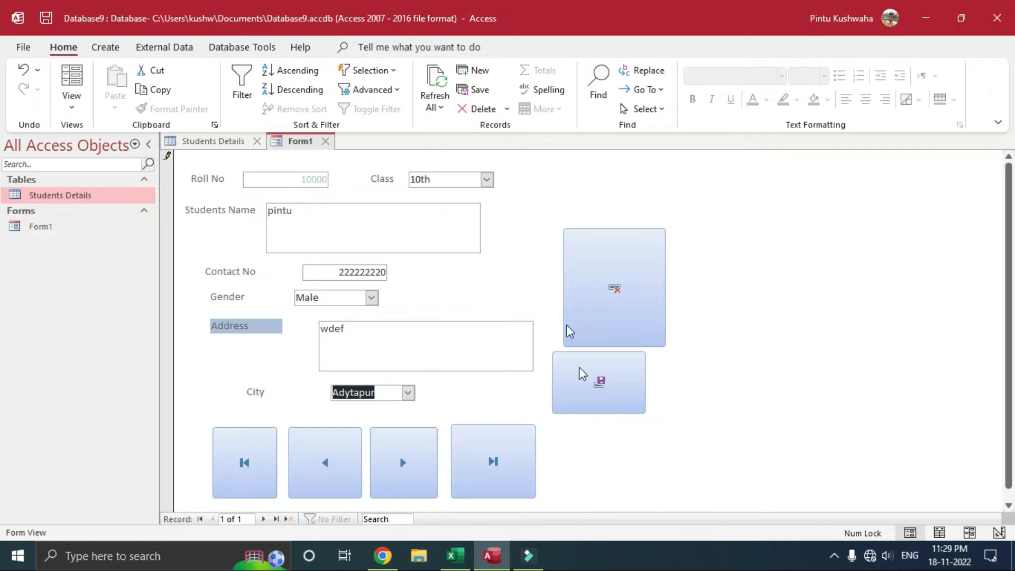
Step: Save the record with the Save button and start a new blank record
click(593, 402)
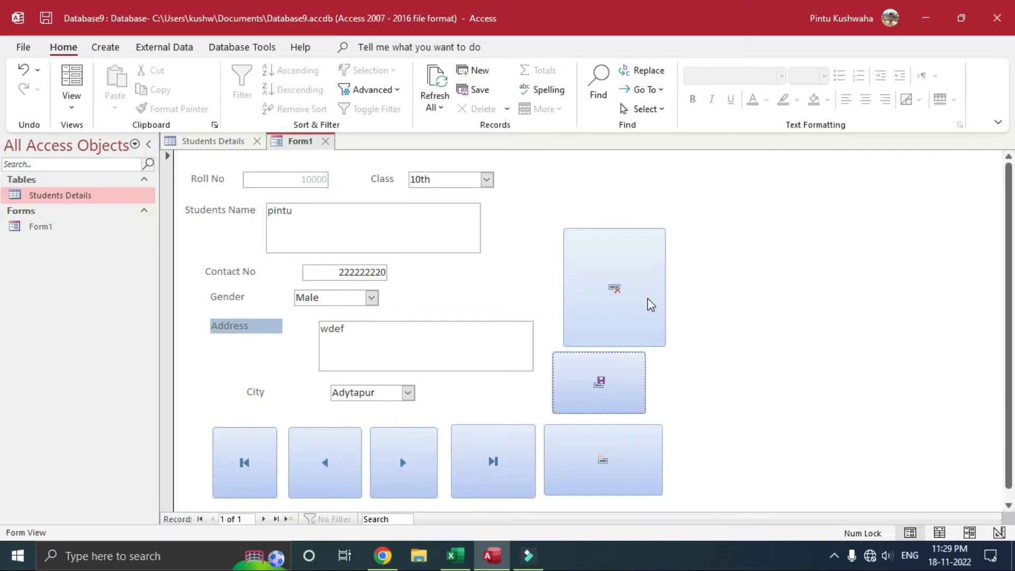
click(614, 455)
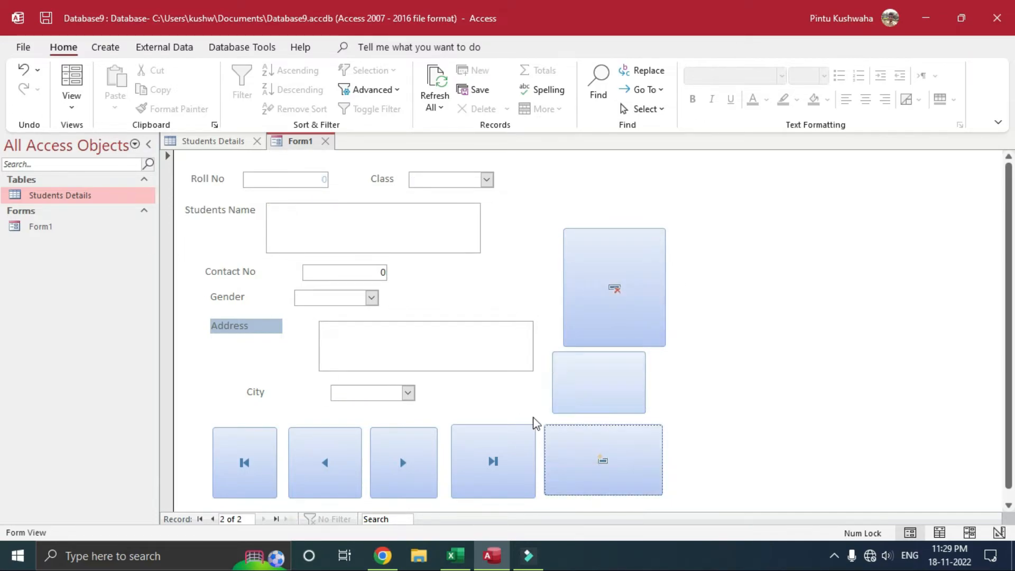
click(310, 177)
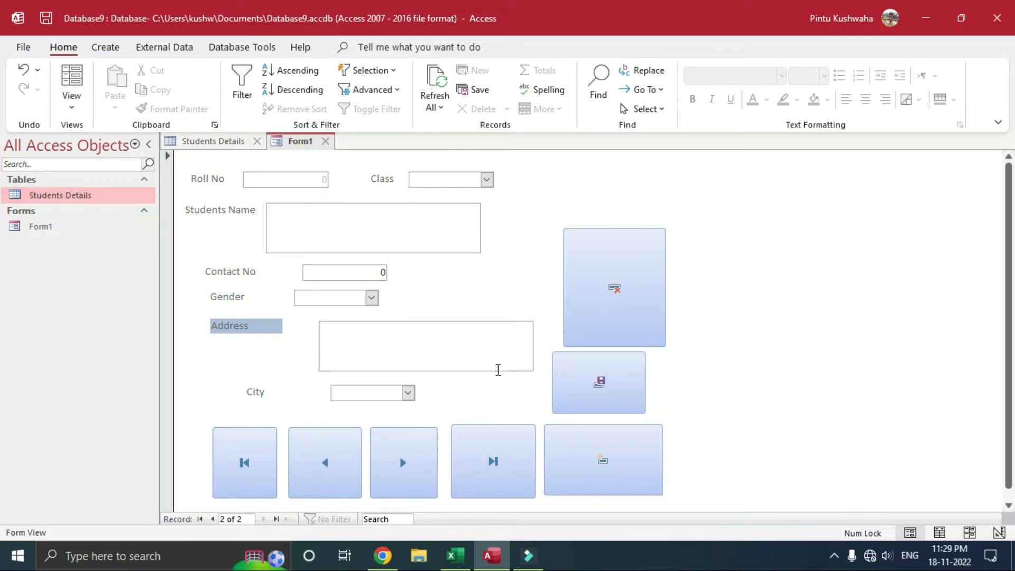
Step: Reopen the Students Details table, keeping layout changes, to confirm the 10th/Adytapur record, then return to Form1
click(230, 144)
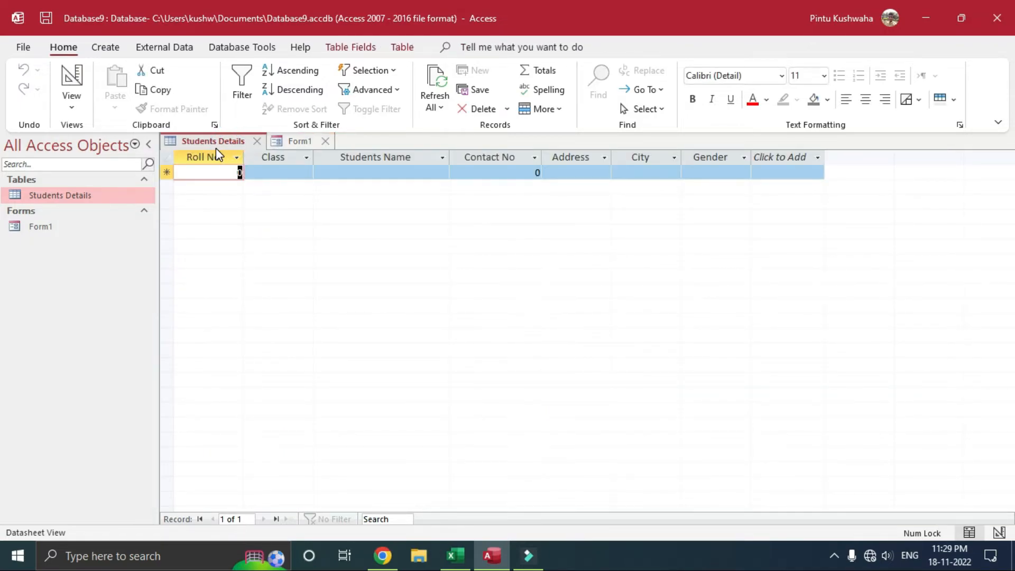
click(258, 141)
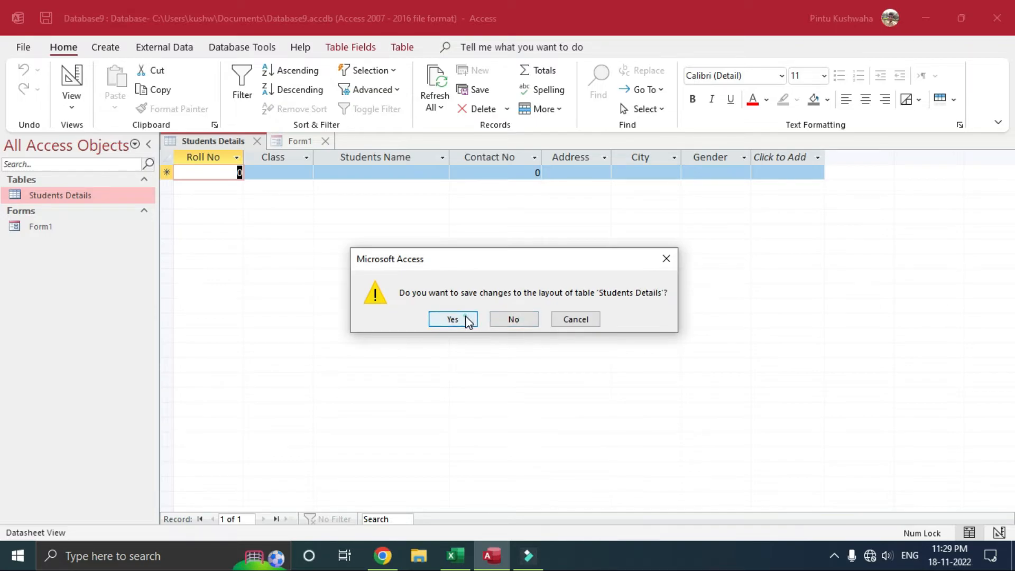
click(468, 320)
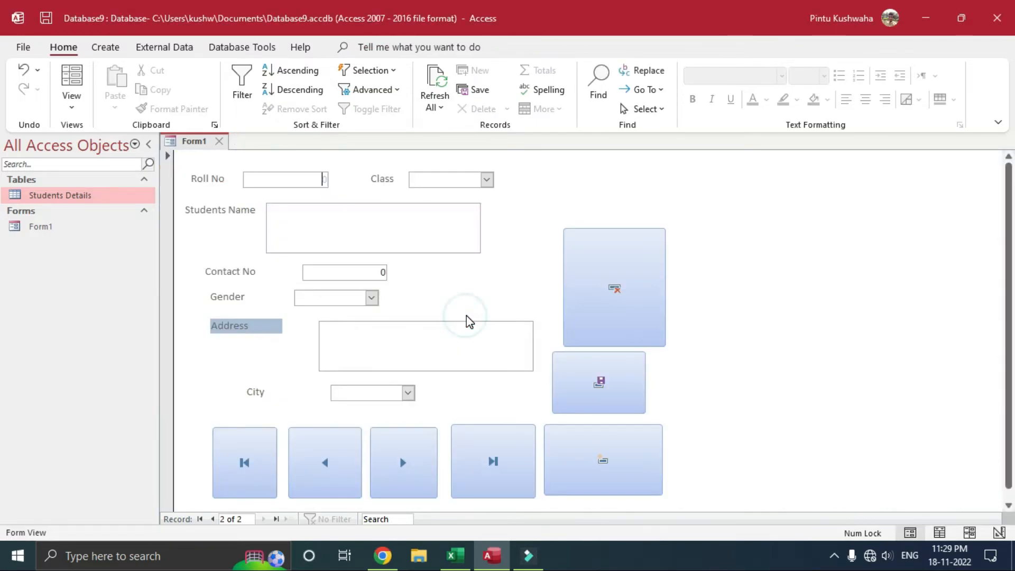
right_click(93, 195)
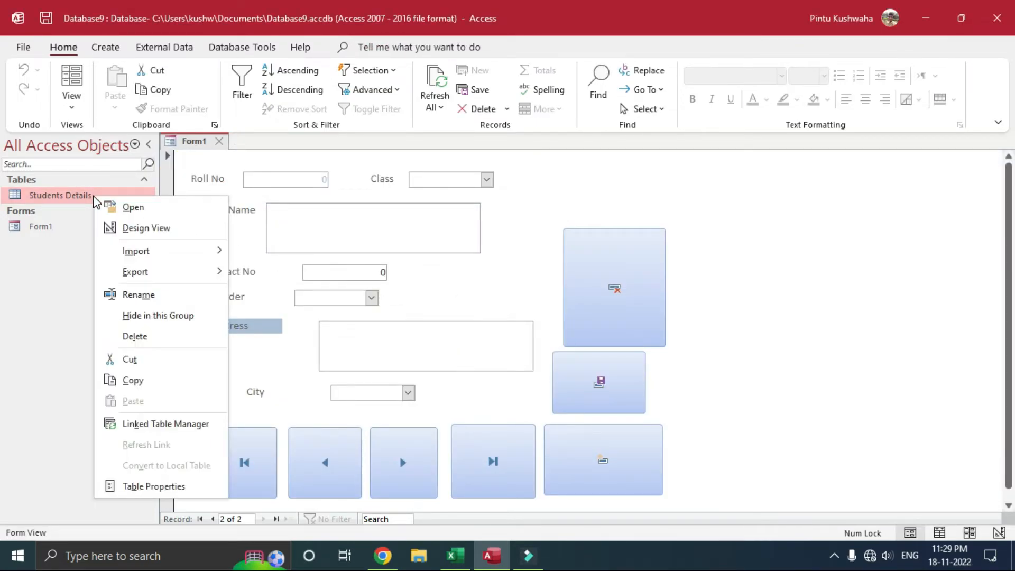
click(129, 207)
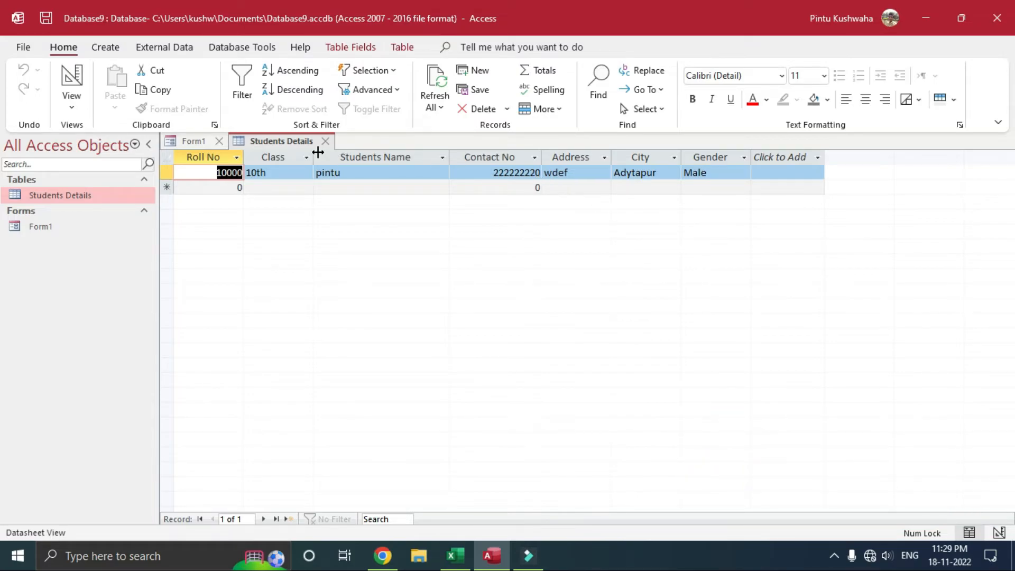
click(188, 141)
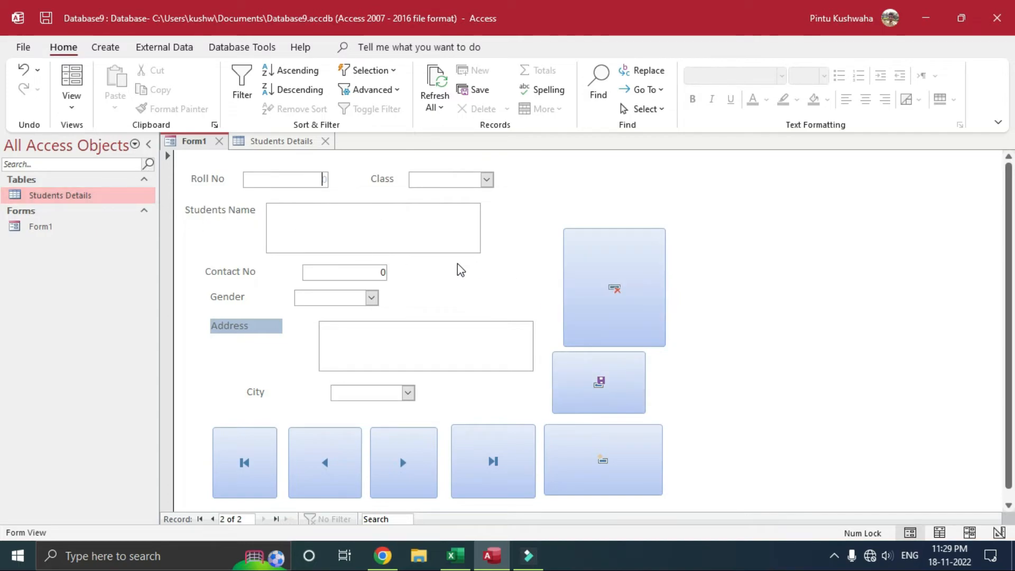
Step: Enter 'dfdef' as Roll No and dismiss the resulting invalid-value errors
text(dfdef)
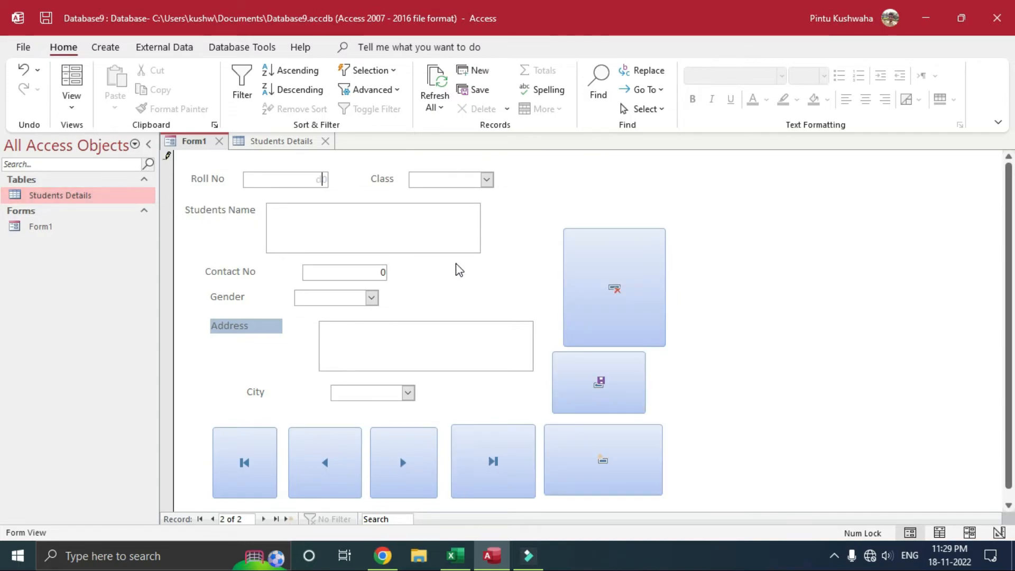
click(381, 233)
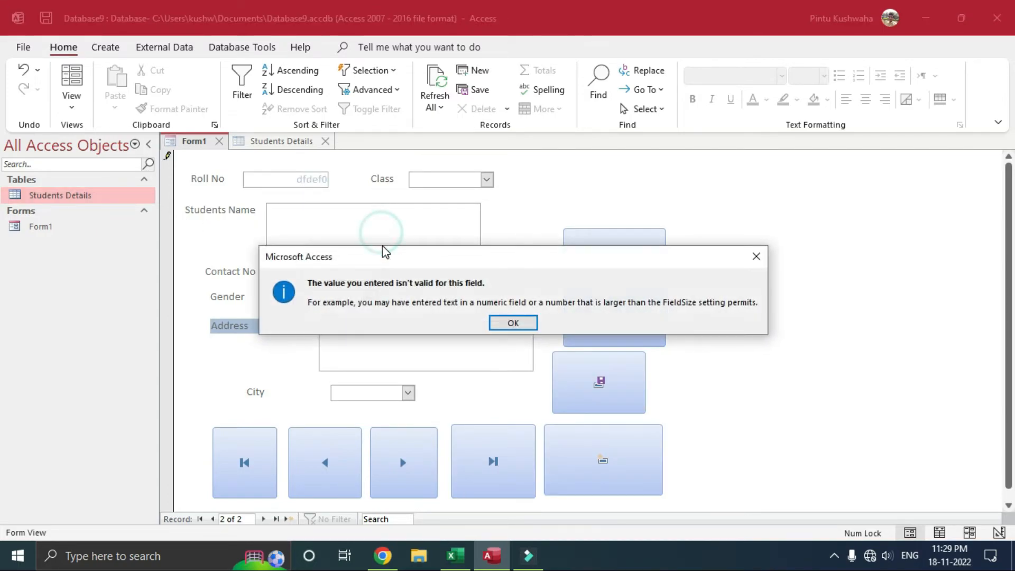
click(509, 323)
click(323, 203)
key(Return)
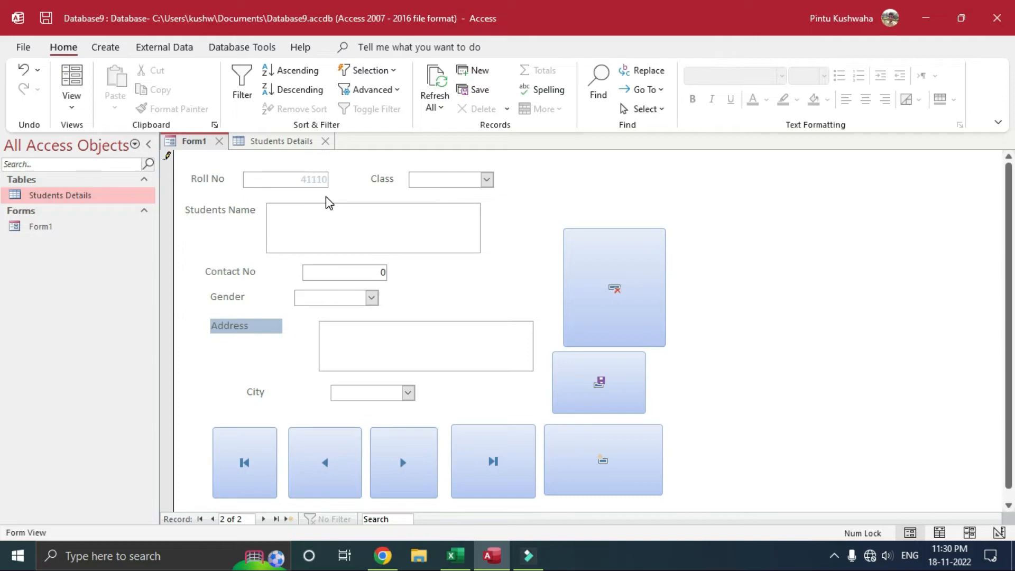
Step: Fill in name 'dwd' and a 12-digit contact number
click(352, 227)
text(dwd)
click(347, 272)
text(wdwd)
click(427, 304)
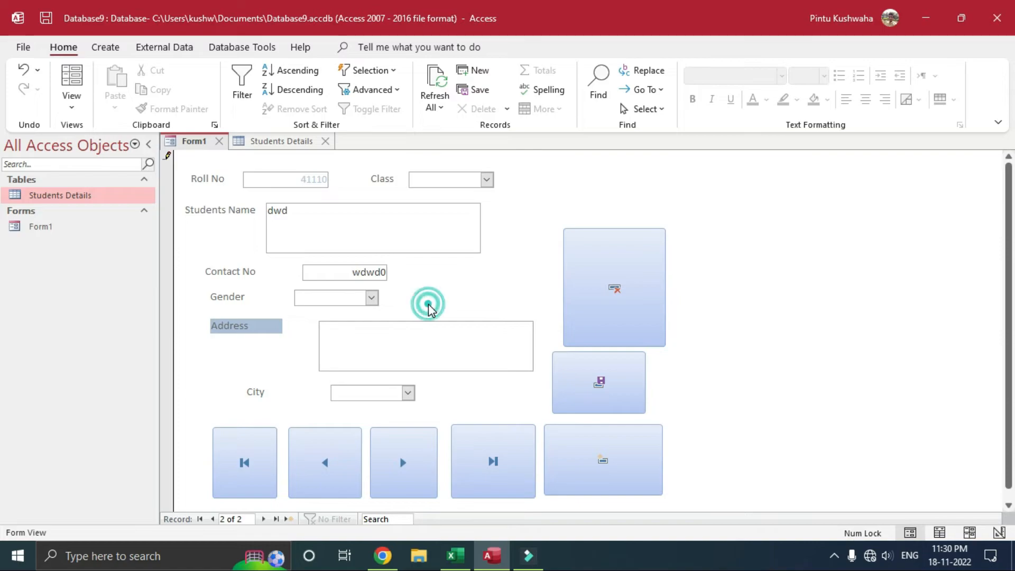
click(311, 279)
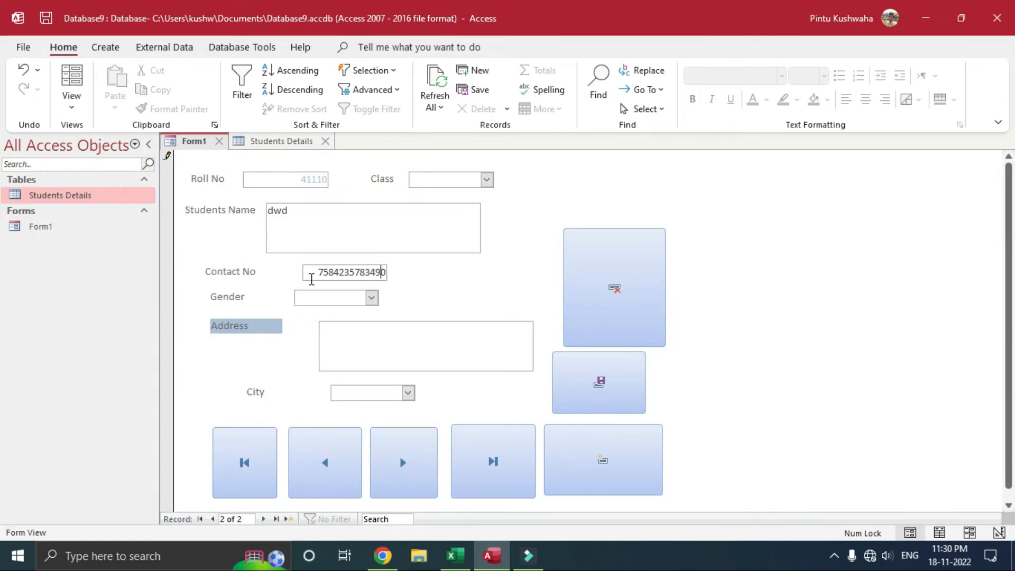
click(427, 287)
Step: Trim digits from the too-long contact number, then discard the record with Delete Record
click(612, 297)
click(500, 320)
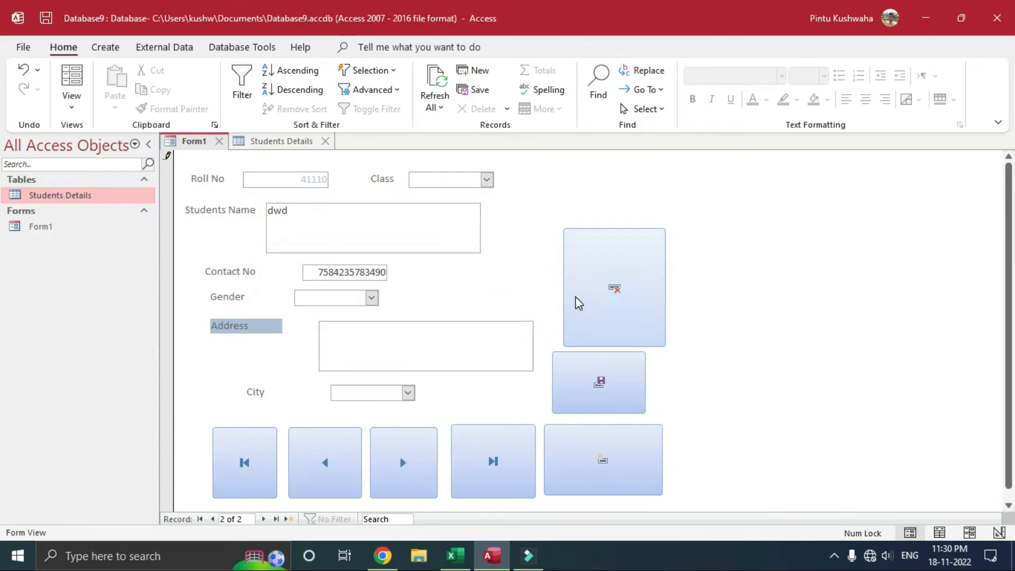
click(385, 273)
key(BackSpace)
key(BackSpace)
key(BackSpace)
click(391, 284)
click(445, 290)
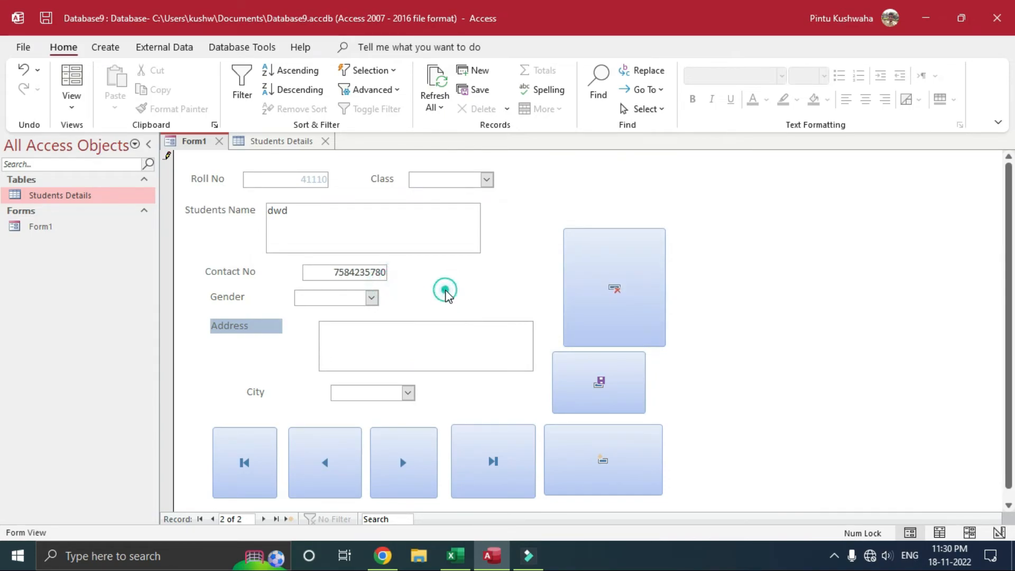
click(381, 301)
click(359, 336)
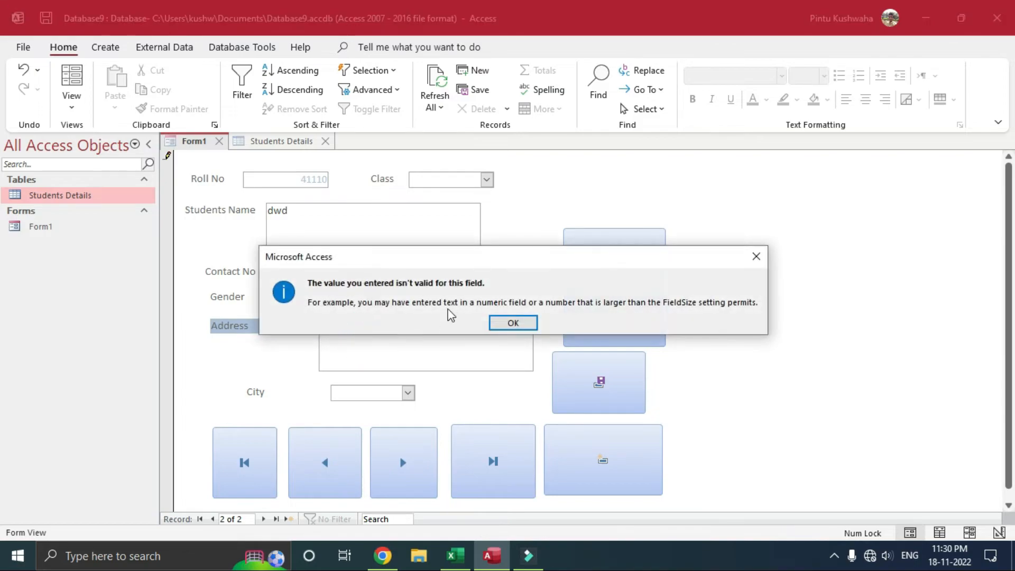
click(503, 323)
key(BackSpace)
key(BackSpace)
key(BackSpace)
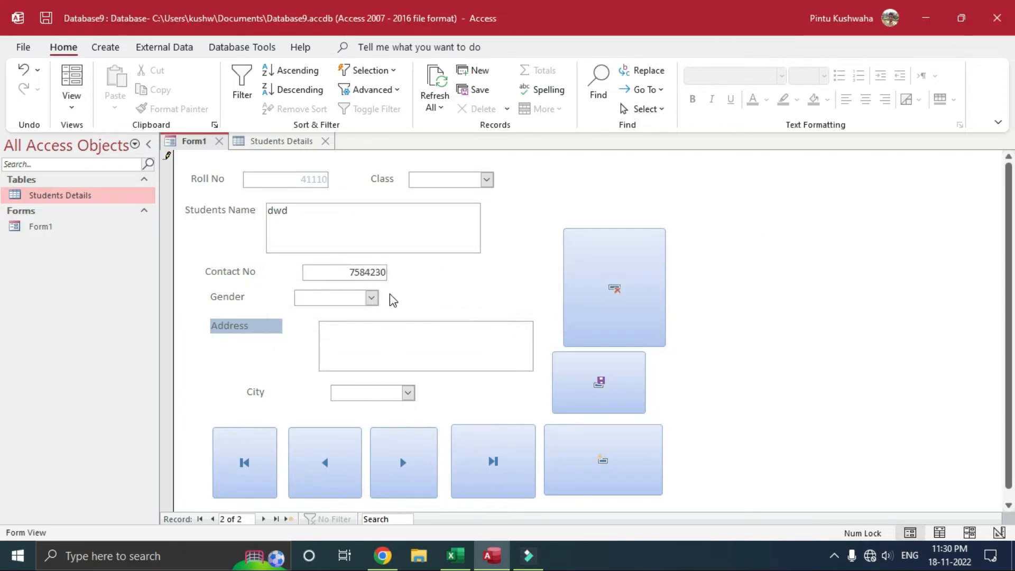
key(Tab)
click(643, 292)
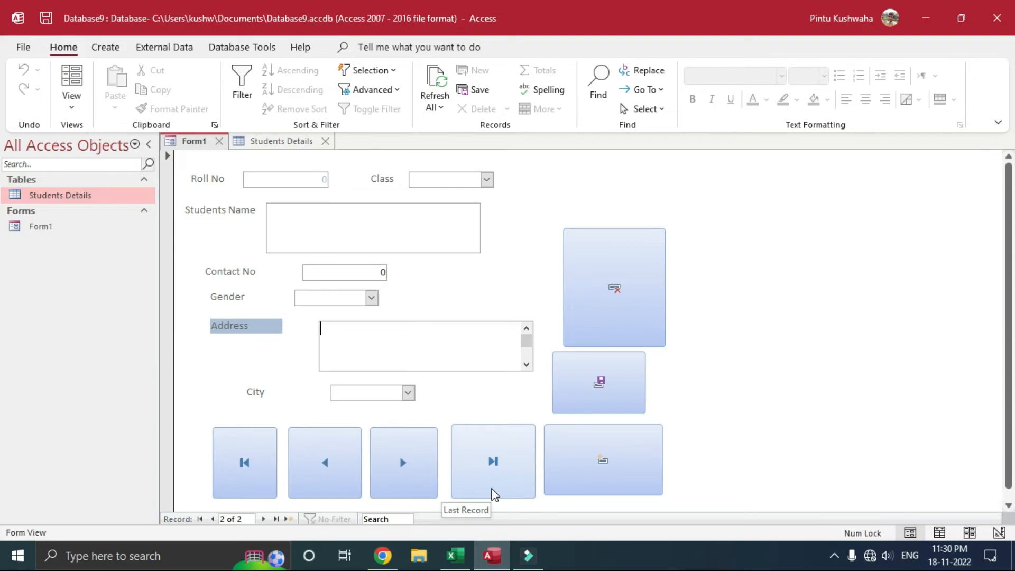
Step: Test record navigation by visiting the first and last records, then start blank record 2 of 2
click(245, 467)
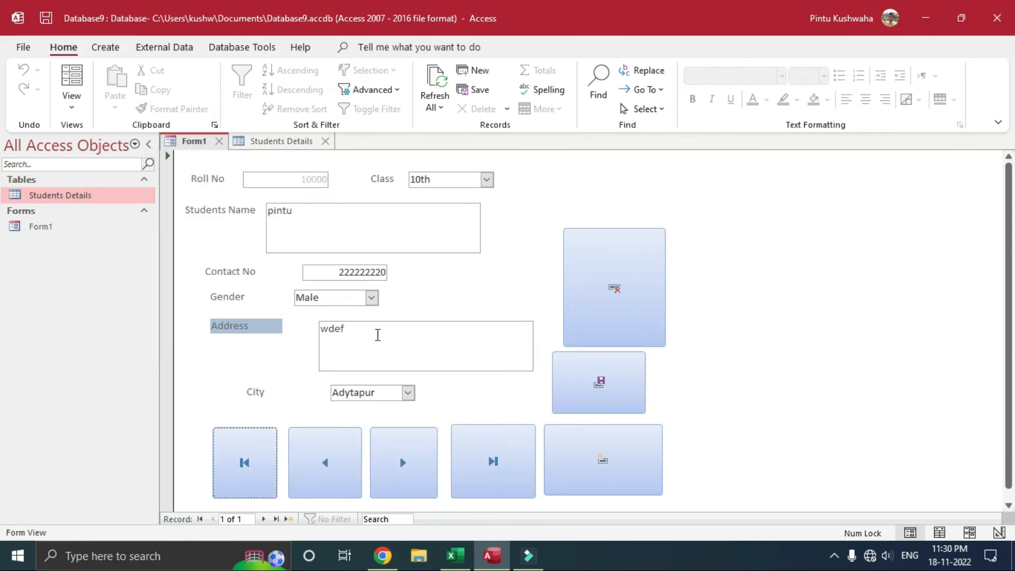
click(494, 460)
click(496, 460)
click(603, 459)
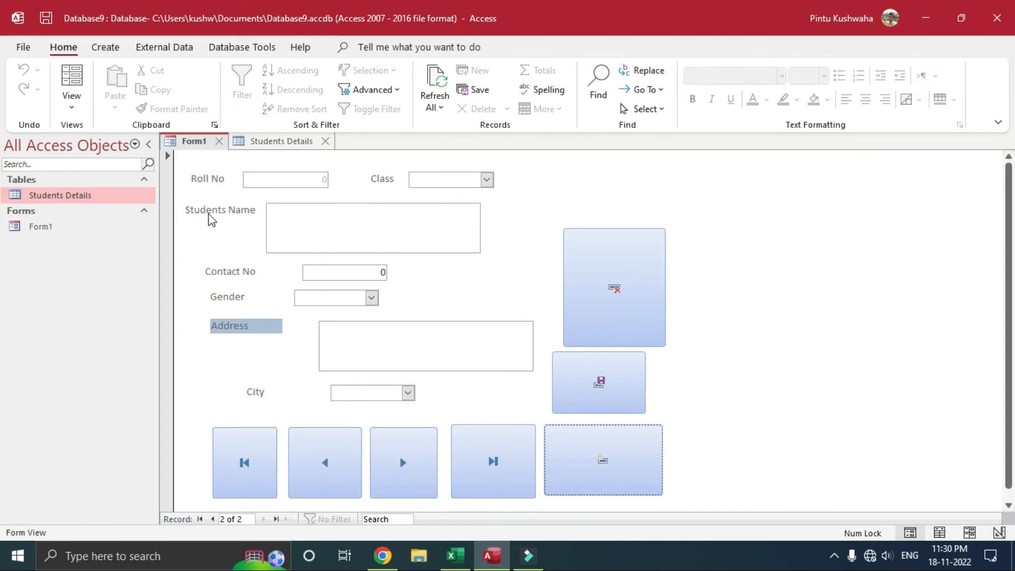
click(83, 109)
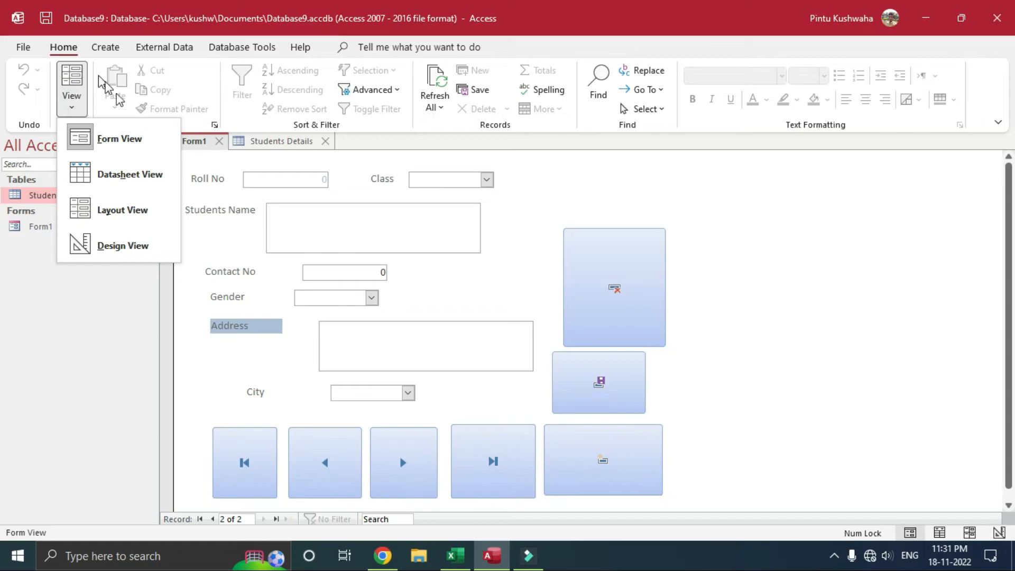
Step: Switch the form to Layout View and apply an Office theme with the Red Orange colour scheme
click(147, 226)
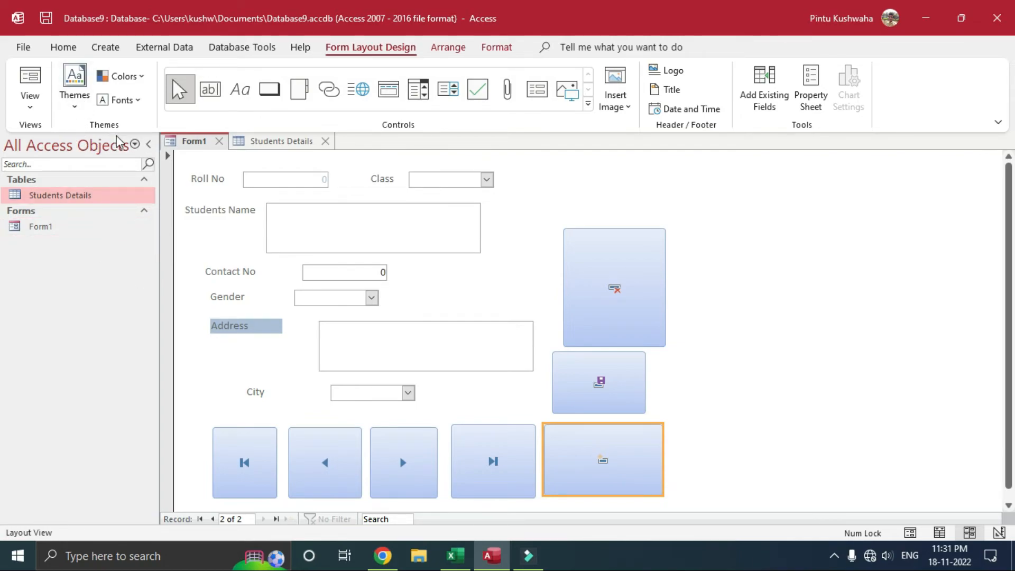
click(86, 110)
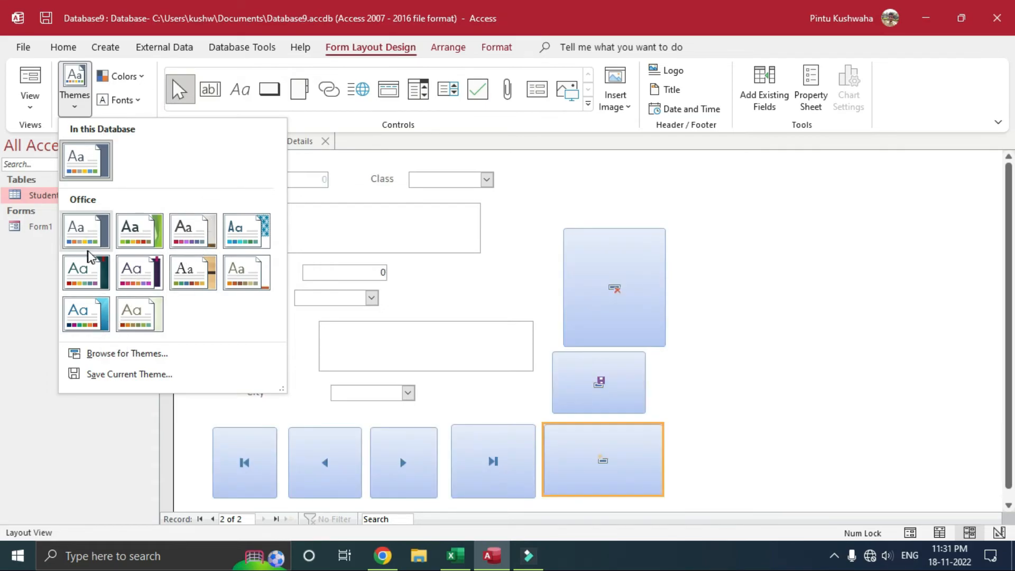
click(127, 235)
click(130, 77)
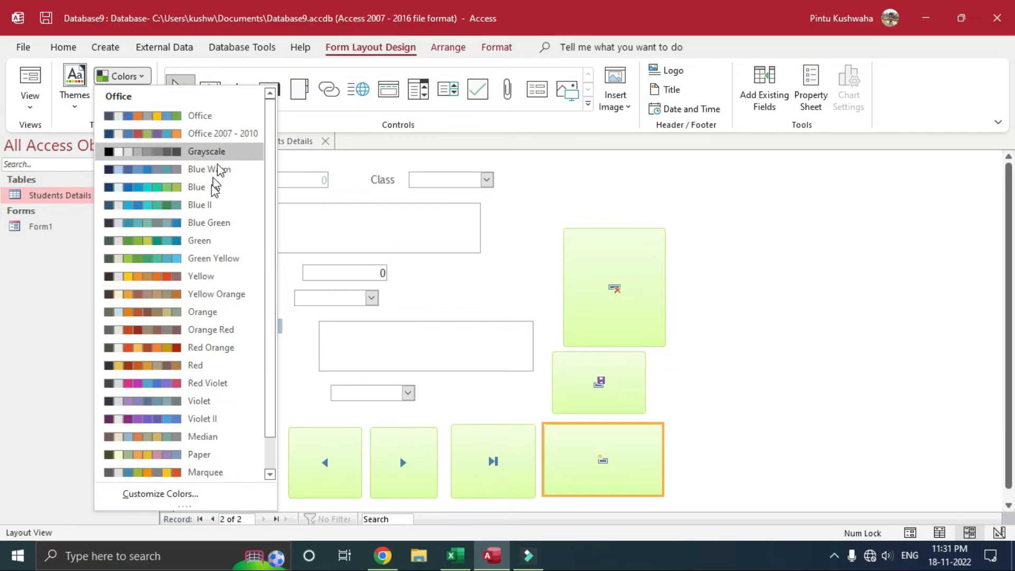
click(220, 347)
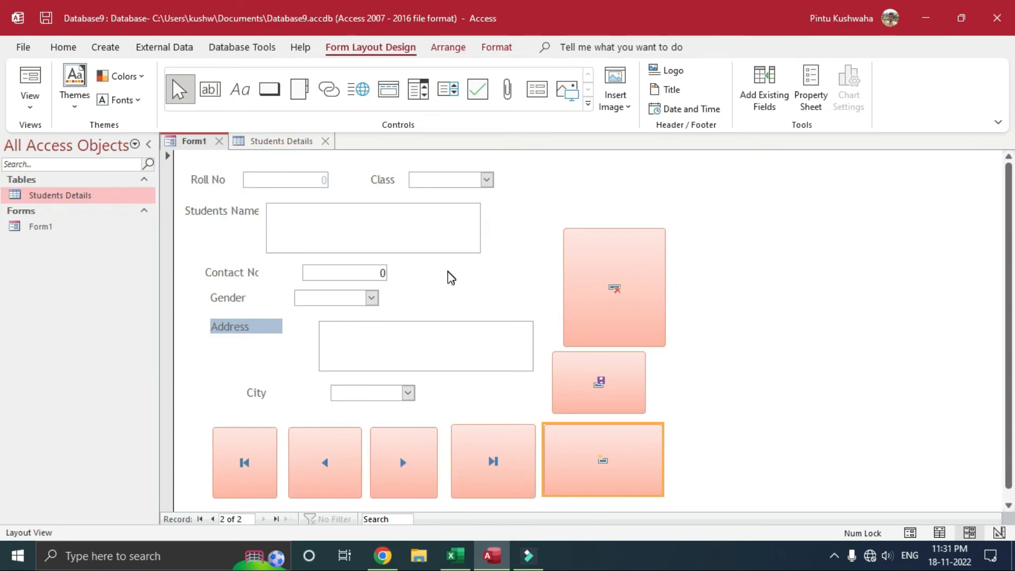
click(29, 108)
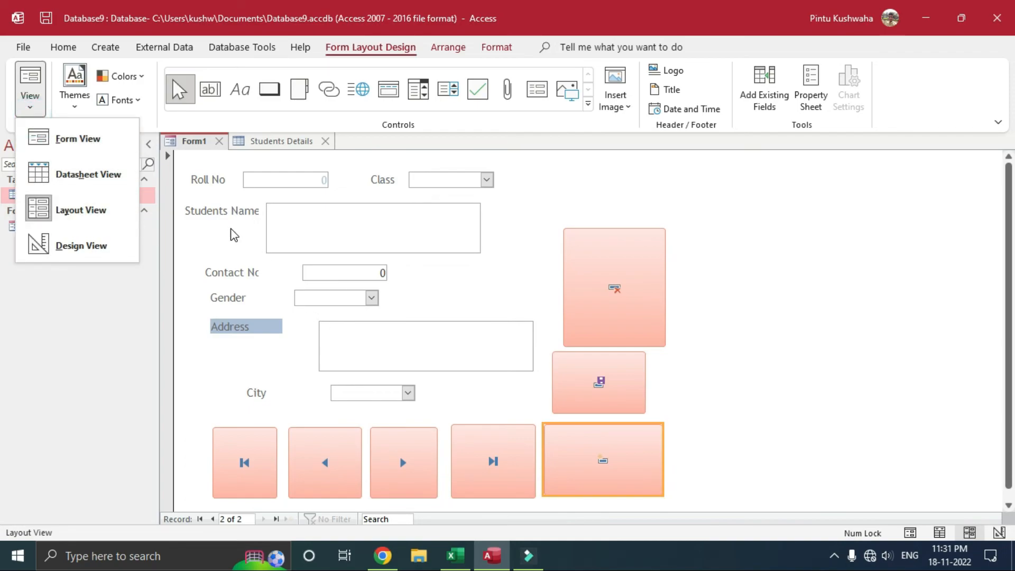
Step: Give the Roll No label a light gold shape fill from the Format tab
click(213, 168)
click(214, 175)
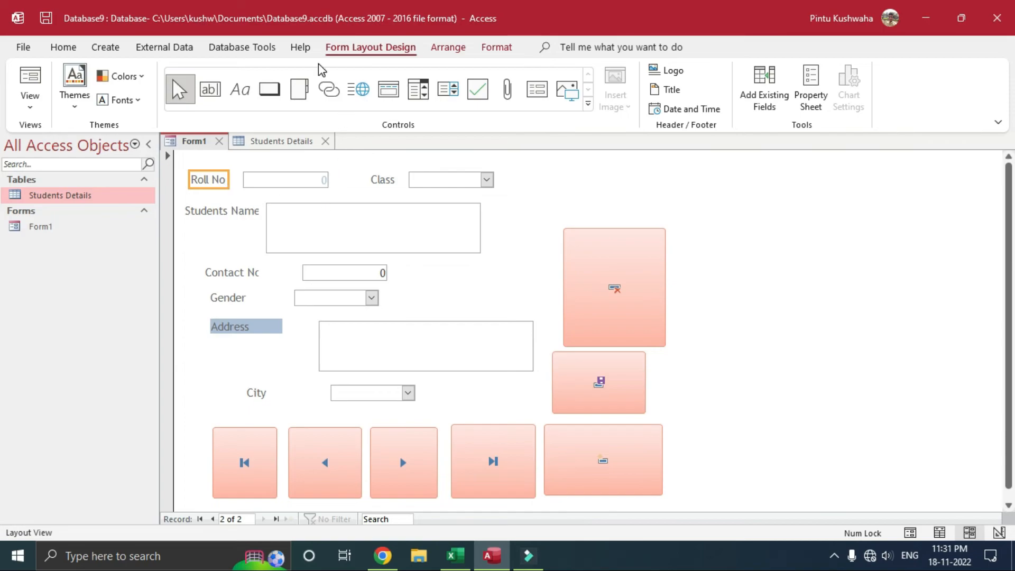
click(492, 51)
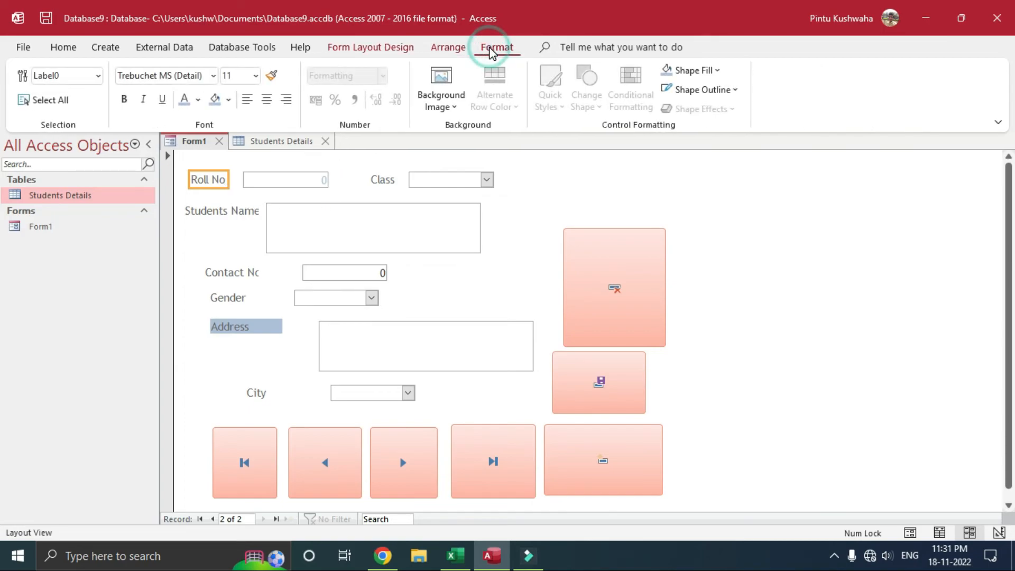
click(199, 100)
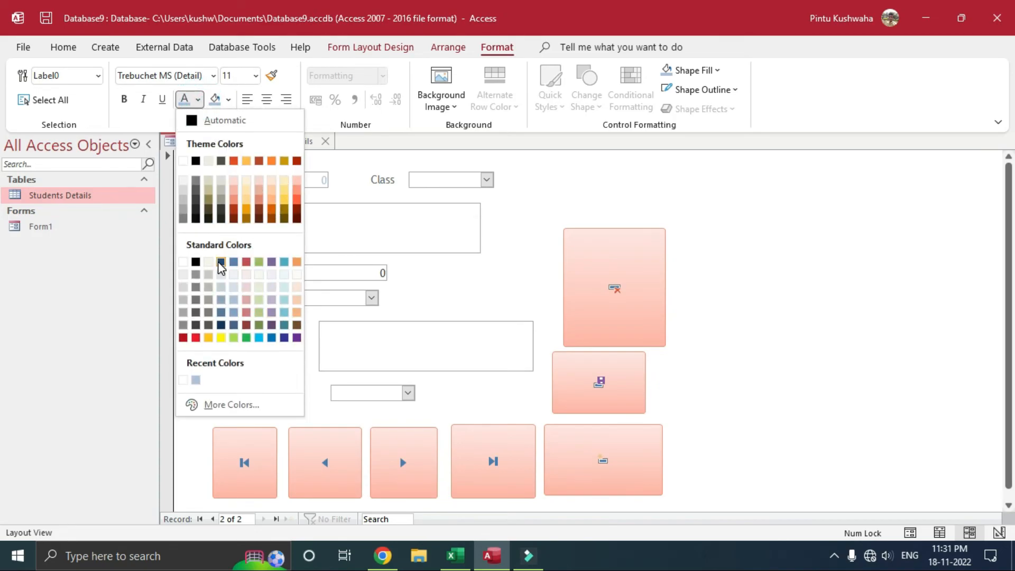
click(242, 119)
click(228, 100)
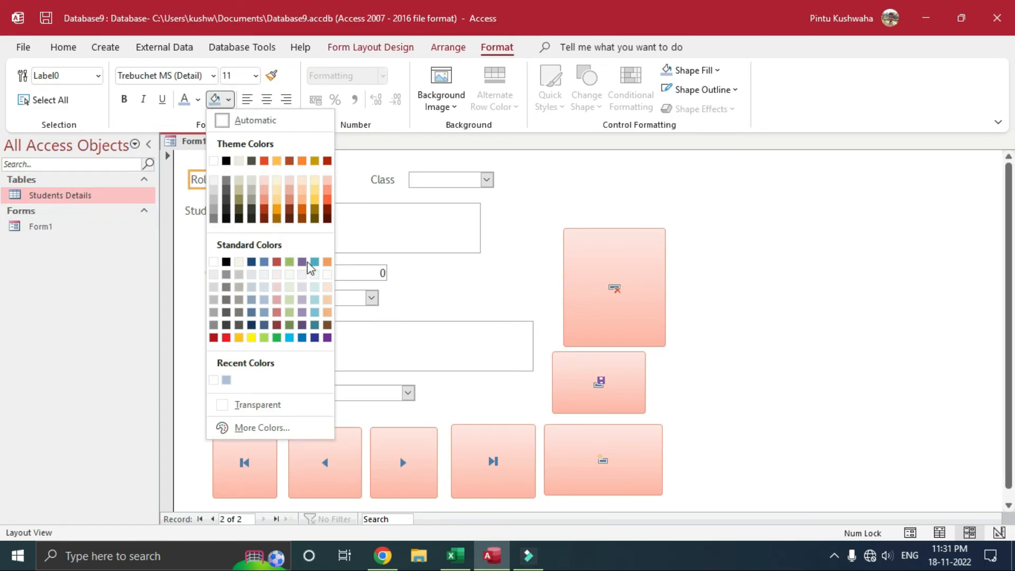
click(277, 192)
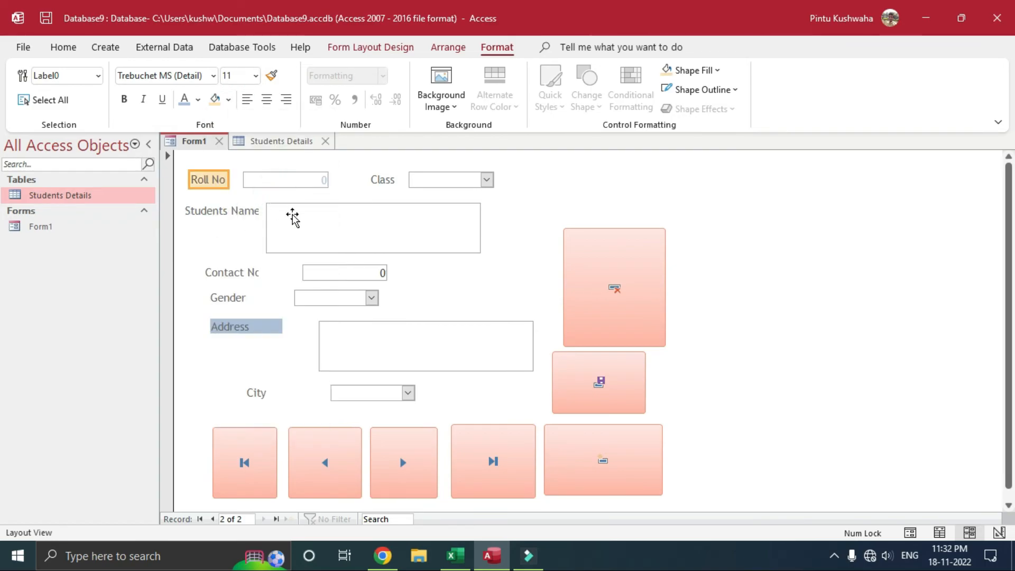
click(511, 212)
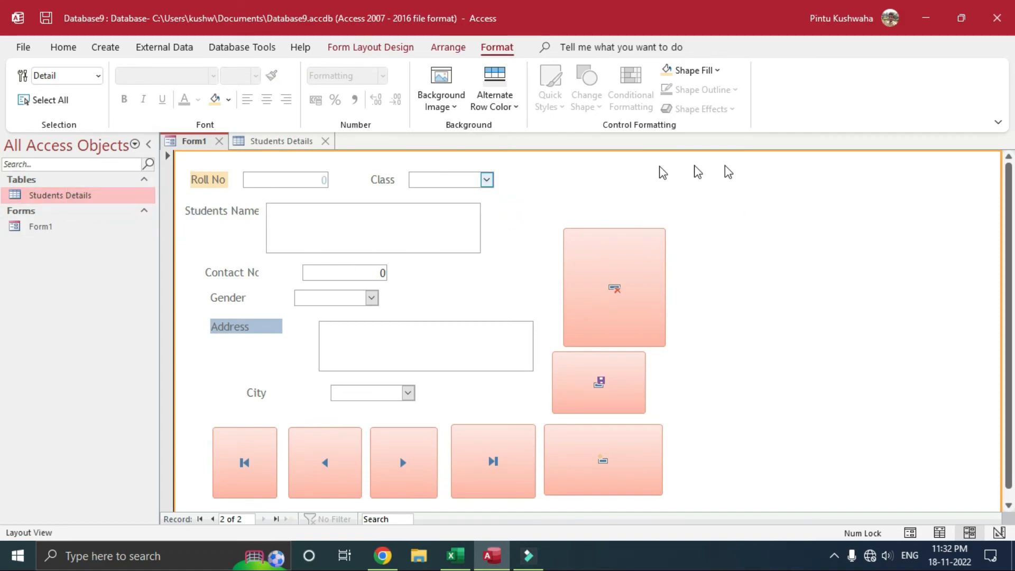
Step: Browse Pictures for the people-silhouettes logo and apply it as the form's background image
scroll(697, 433, down, 2)
scroll(709, 428, up, 2)
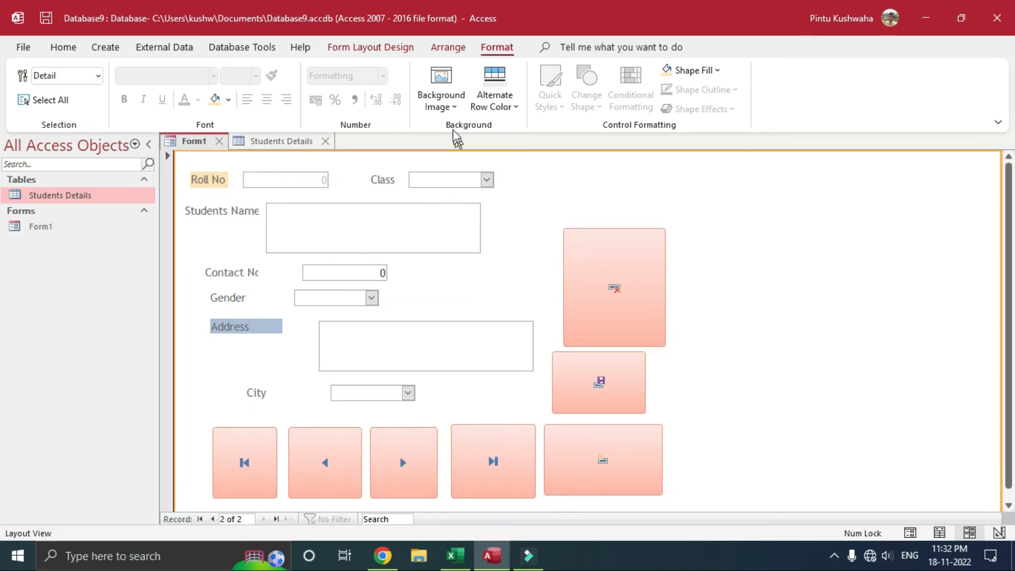
click(452, 107)
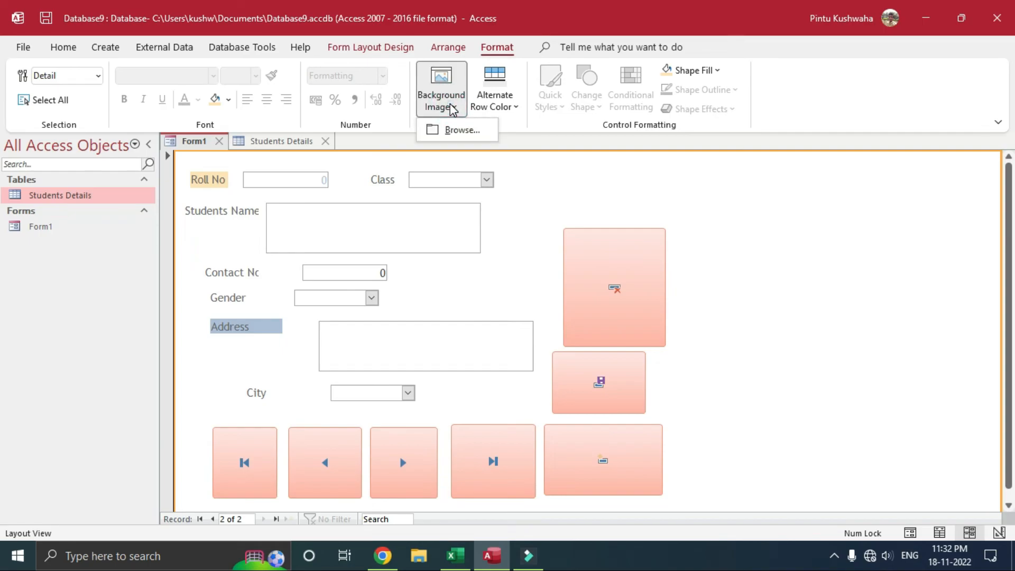
click(481, 134)
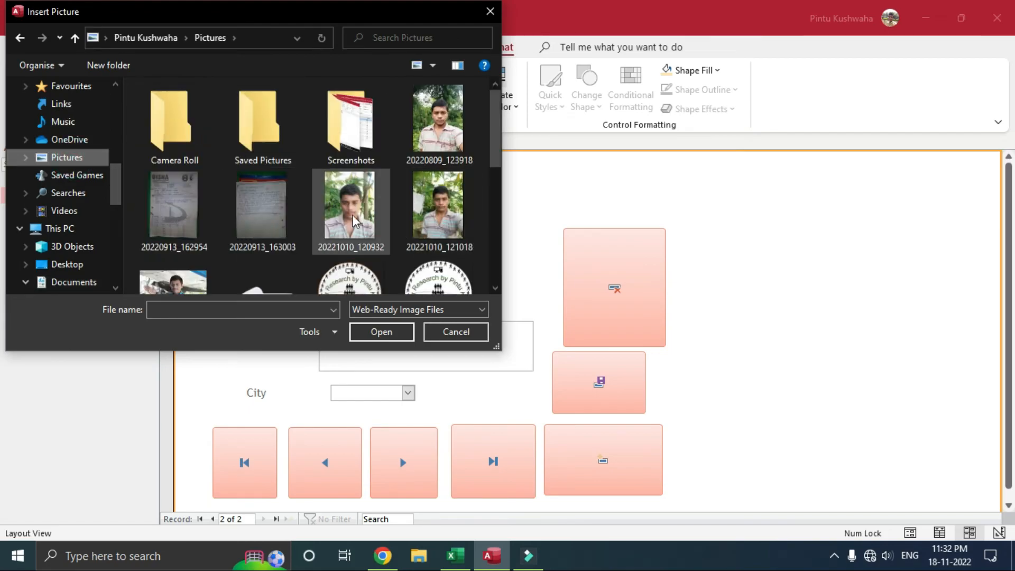
scroll(312, 223, down, 2)
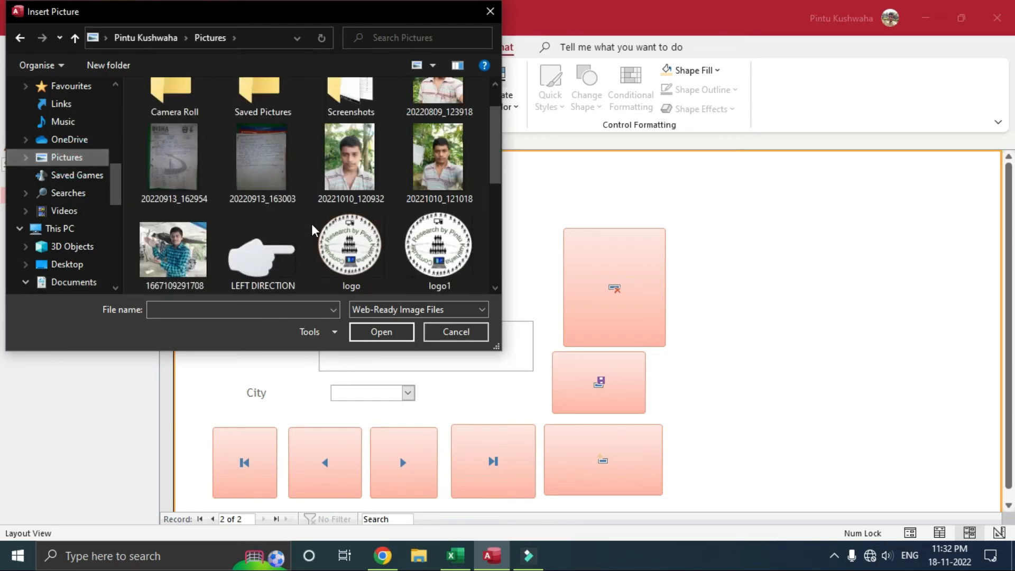
click(360, 263)
click(382, 332)
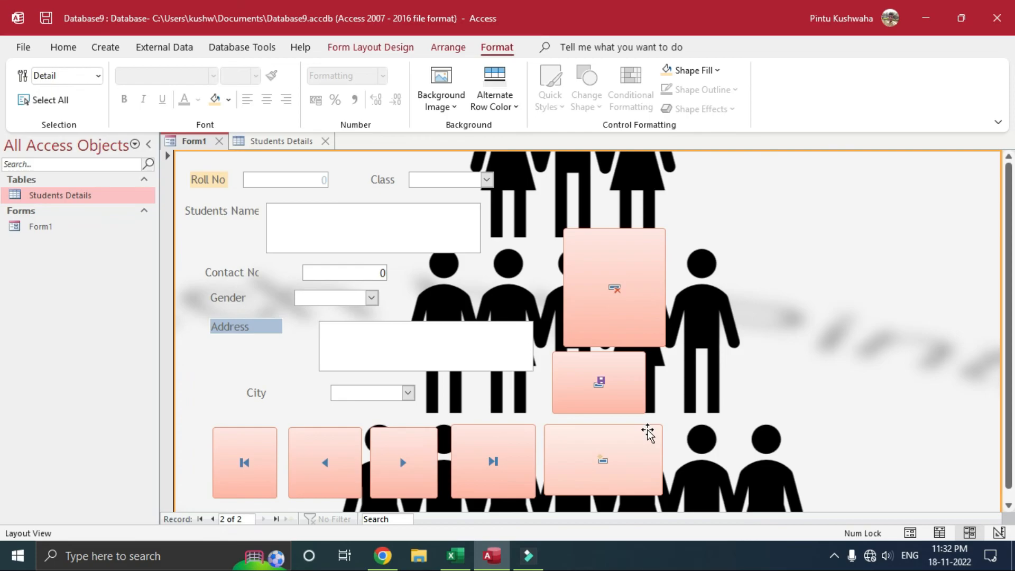
scroll(909, 444, down, 1)
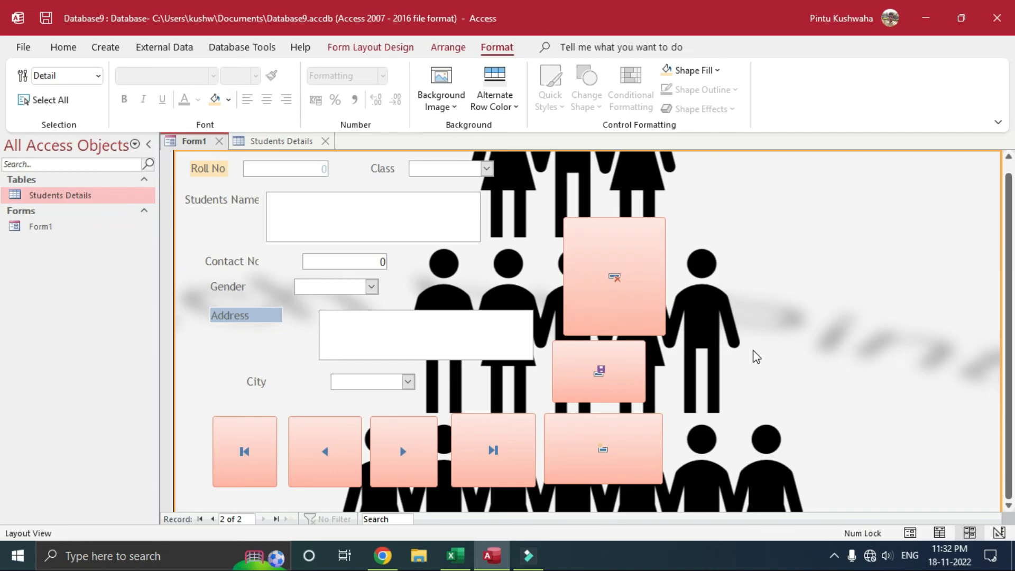
scroll(756, 357, up, 1)
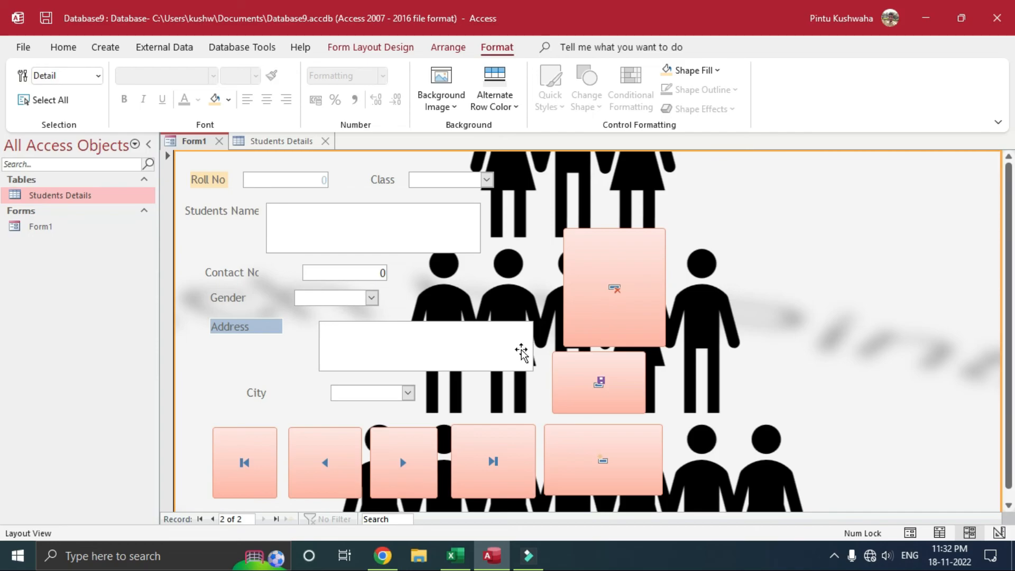